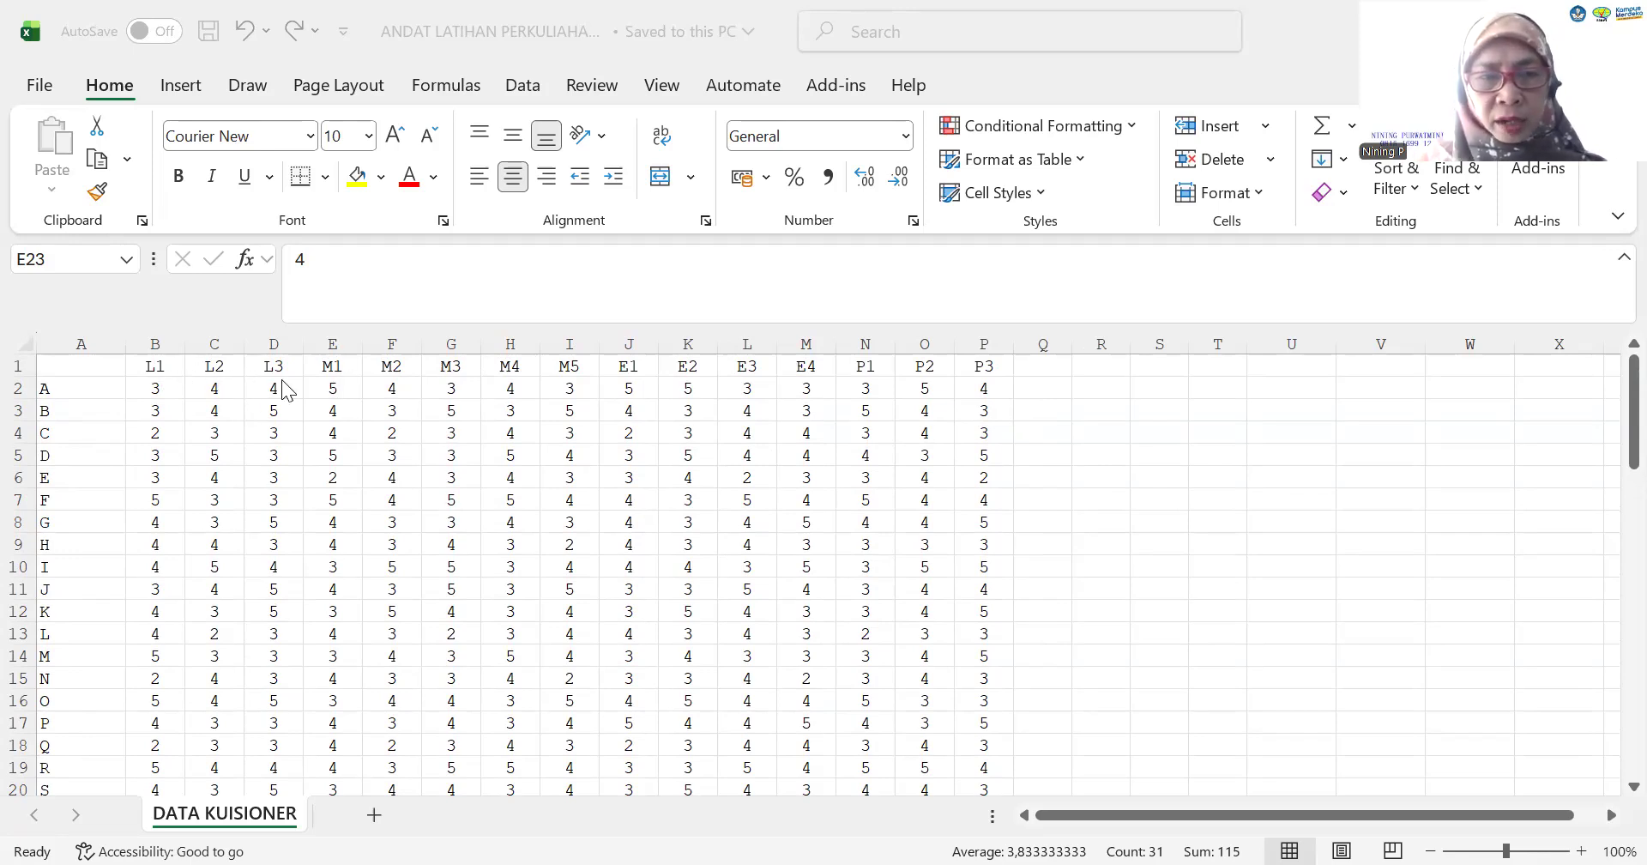
Insert an empty column before M1 and give it the header L
click(333, 343)
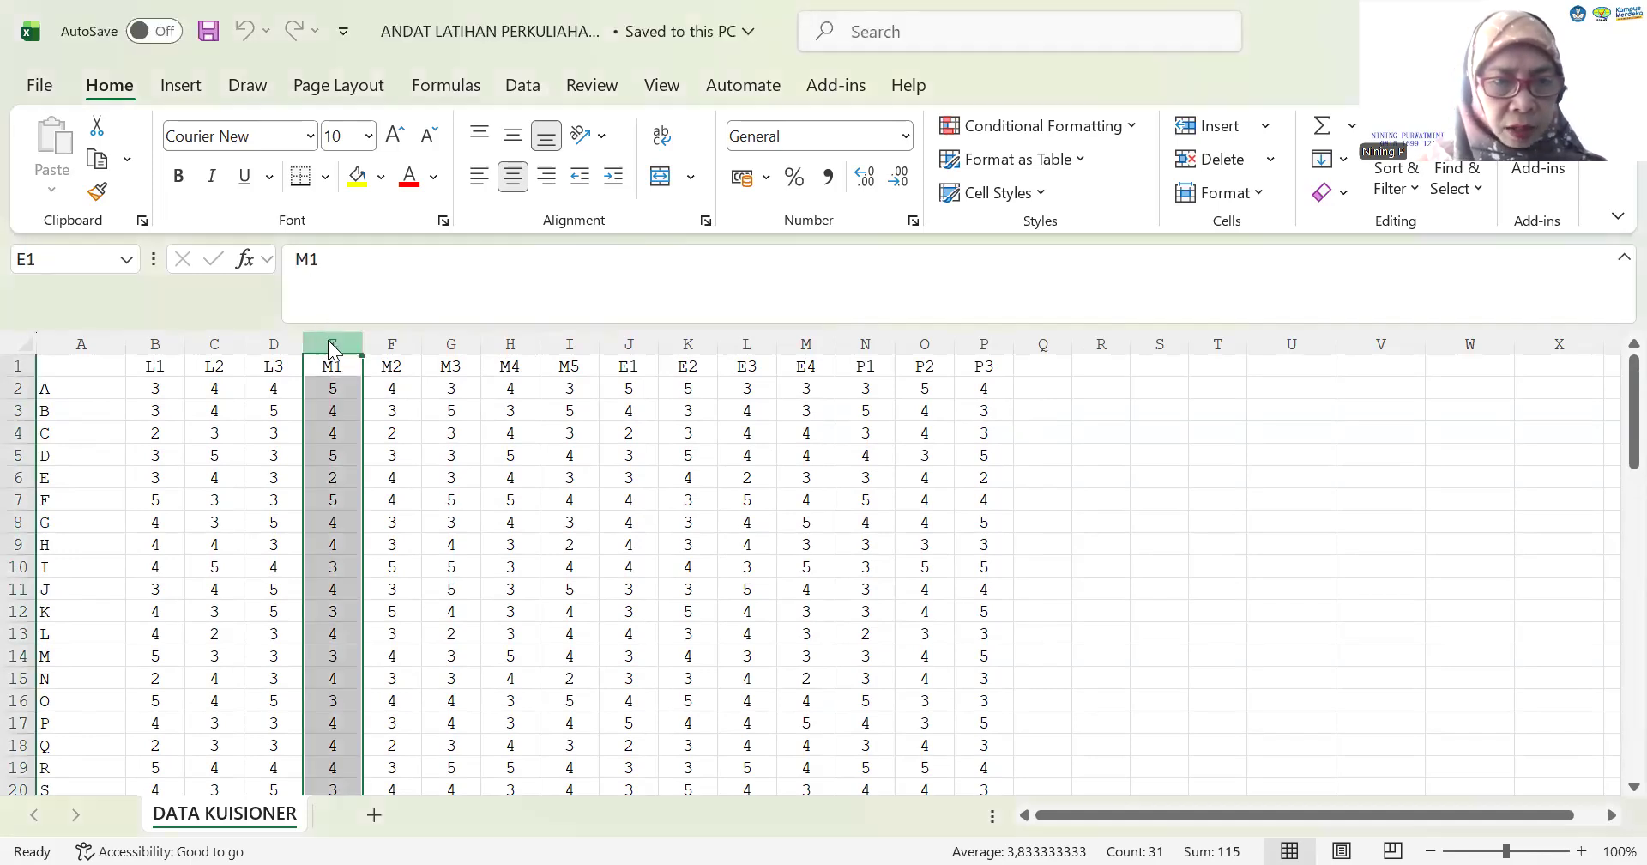
right_click(330, 339)
click(429, 604)
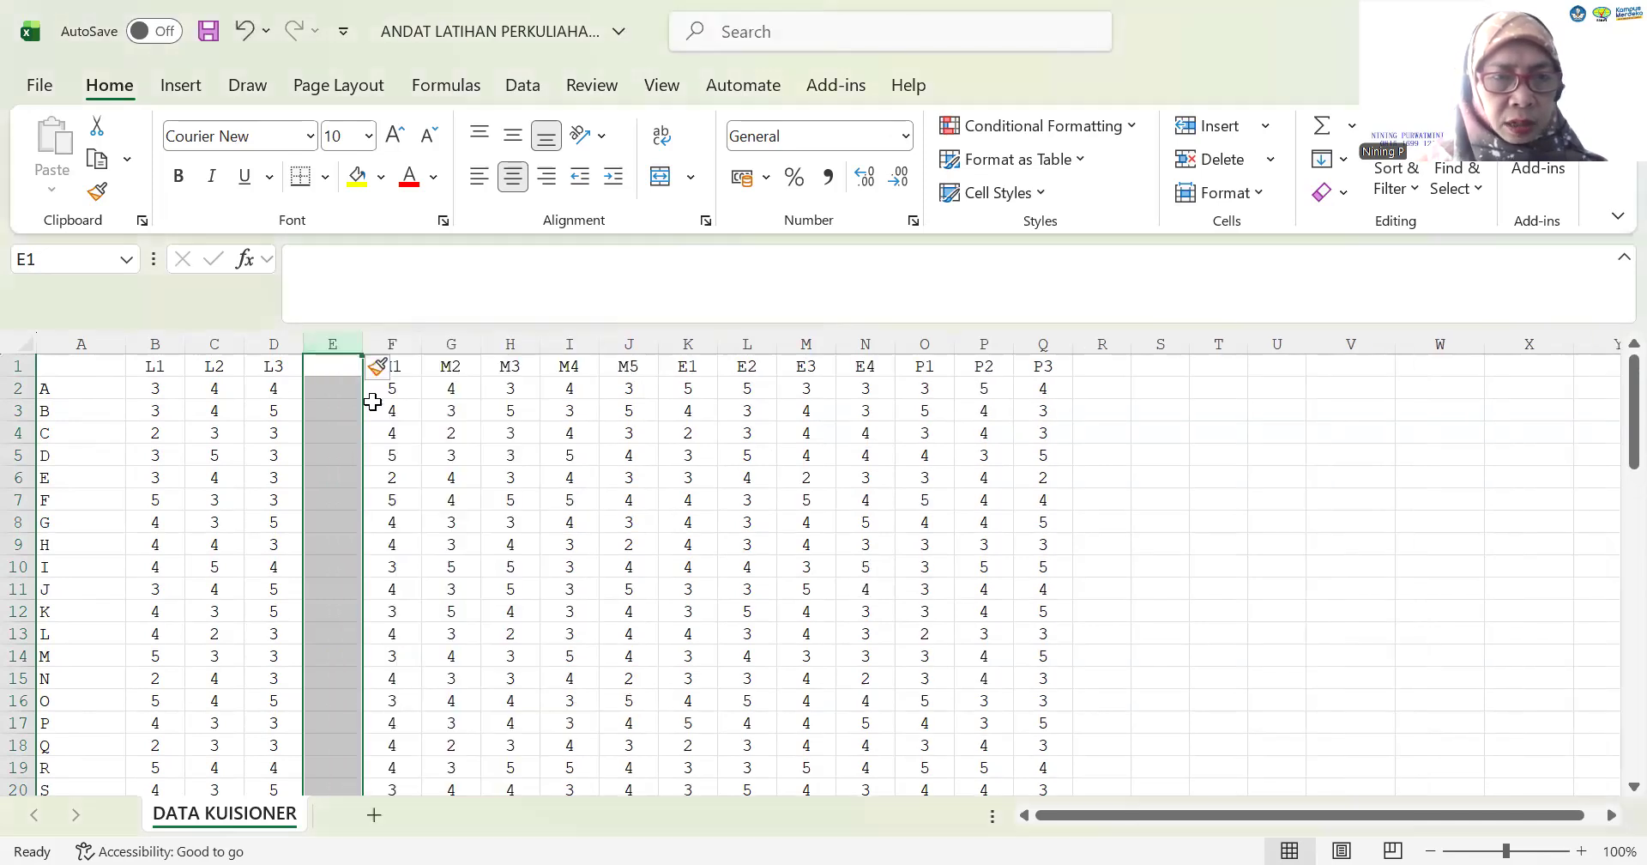
click(333, 367)
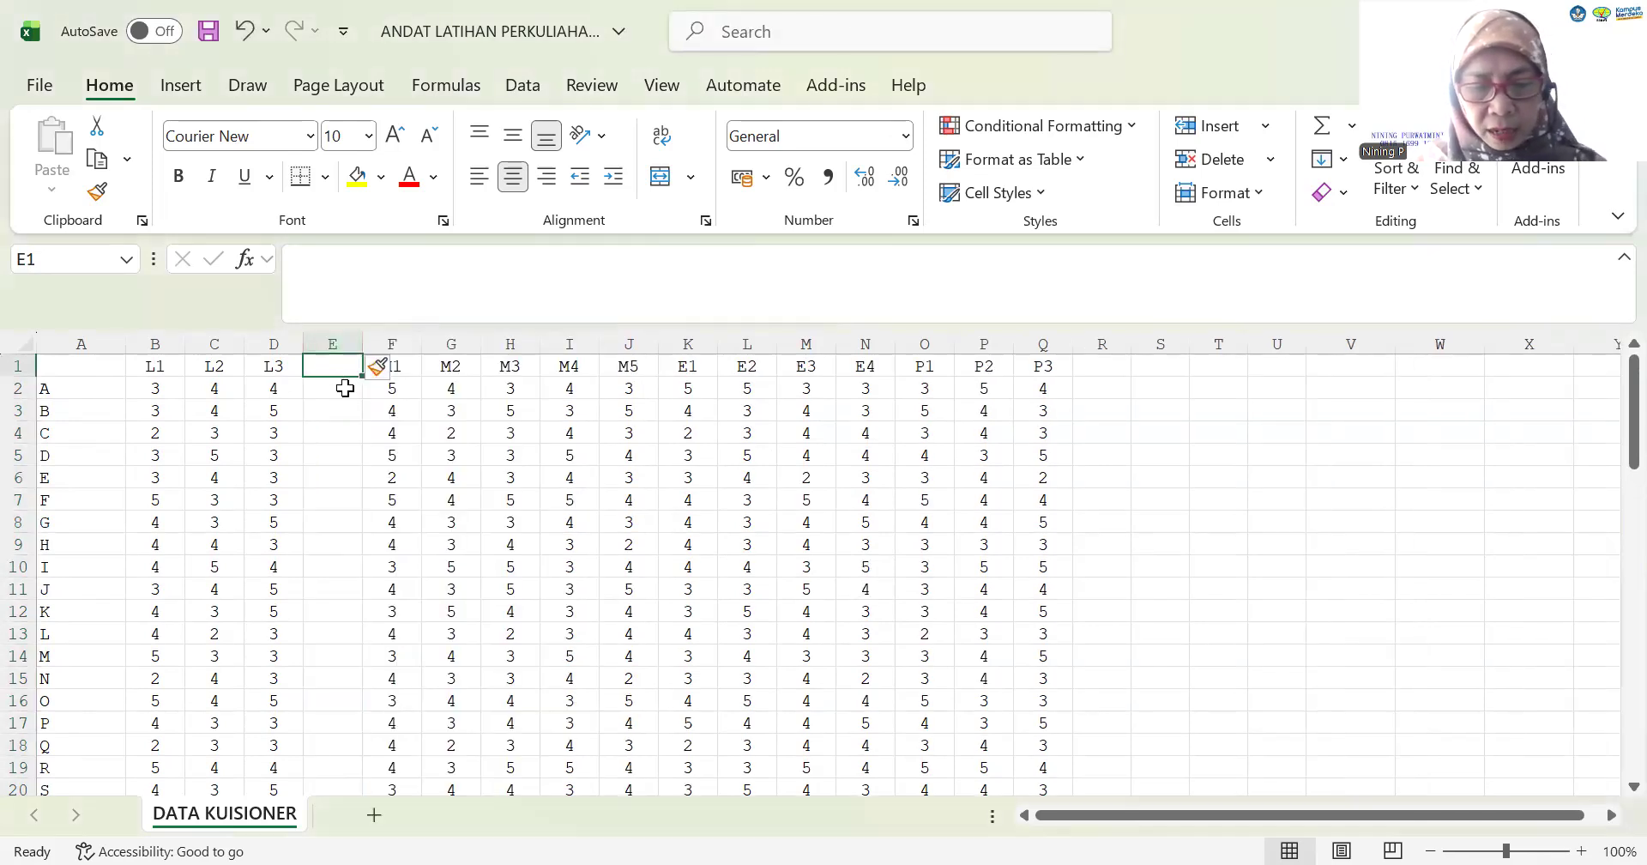
text(L)
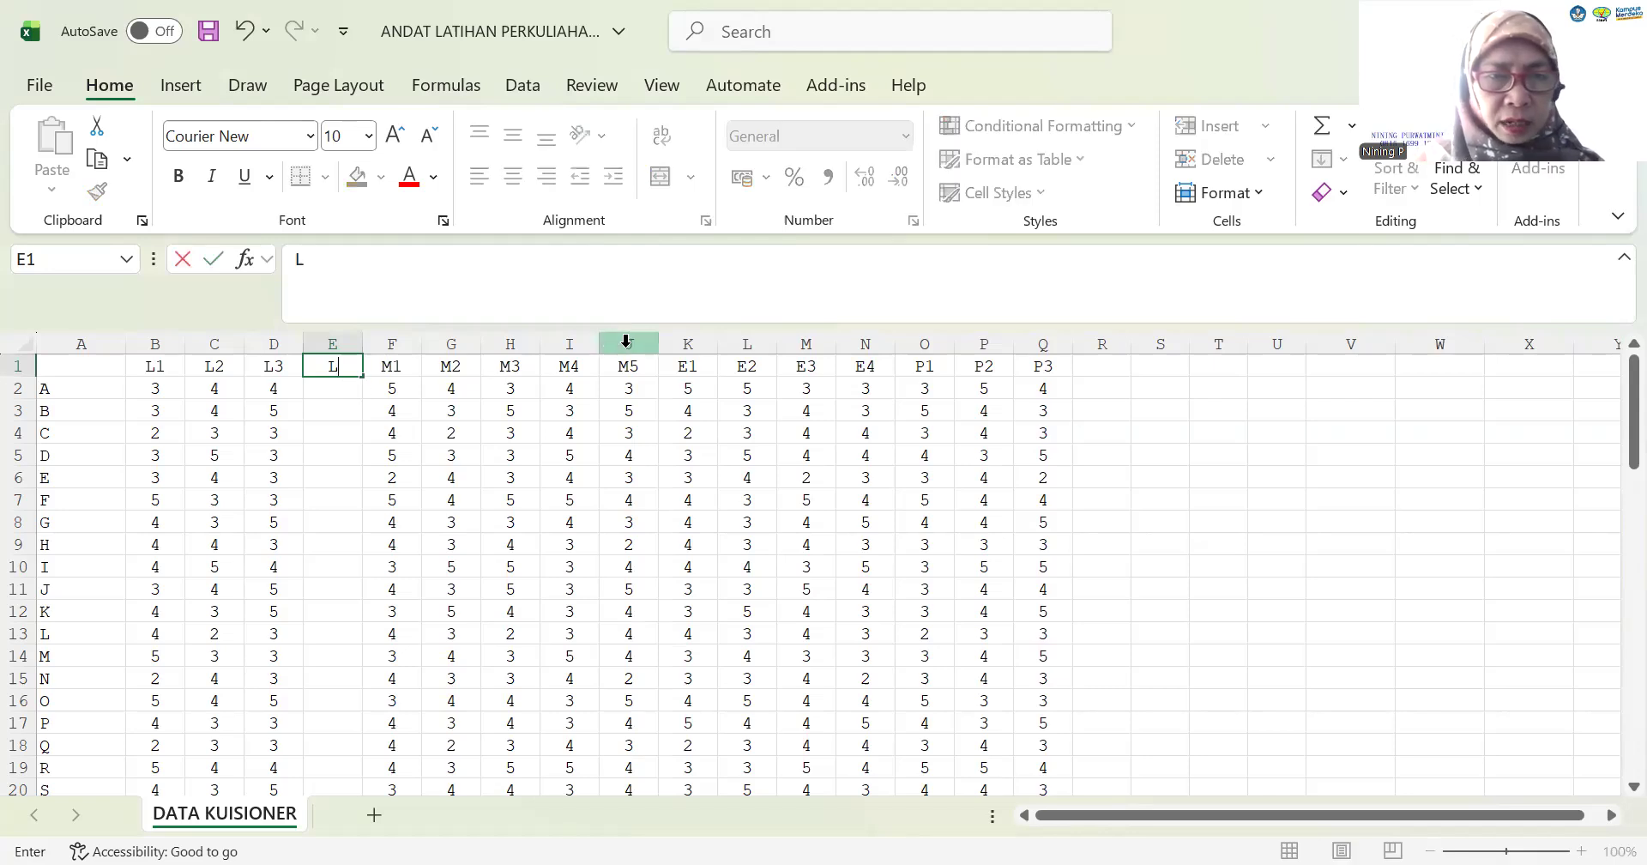
Insert an empty column before E1 and give it the header M
click(686, 342)
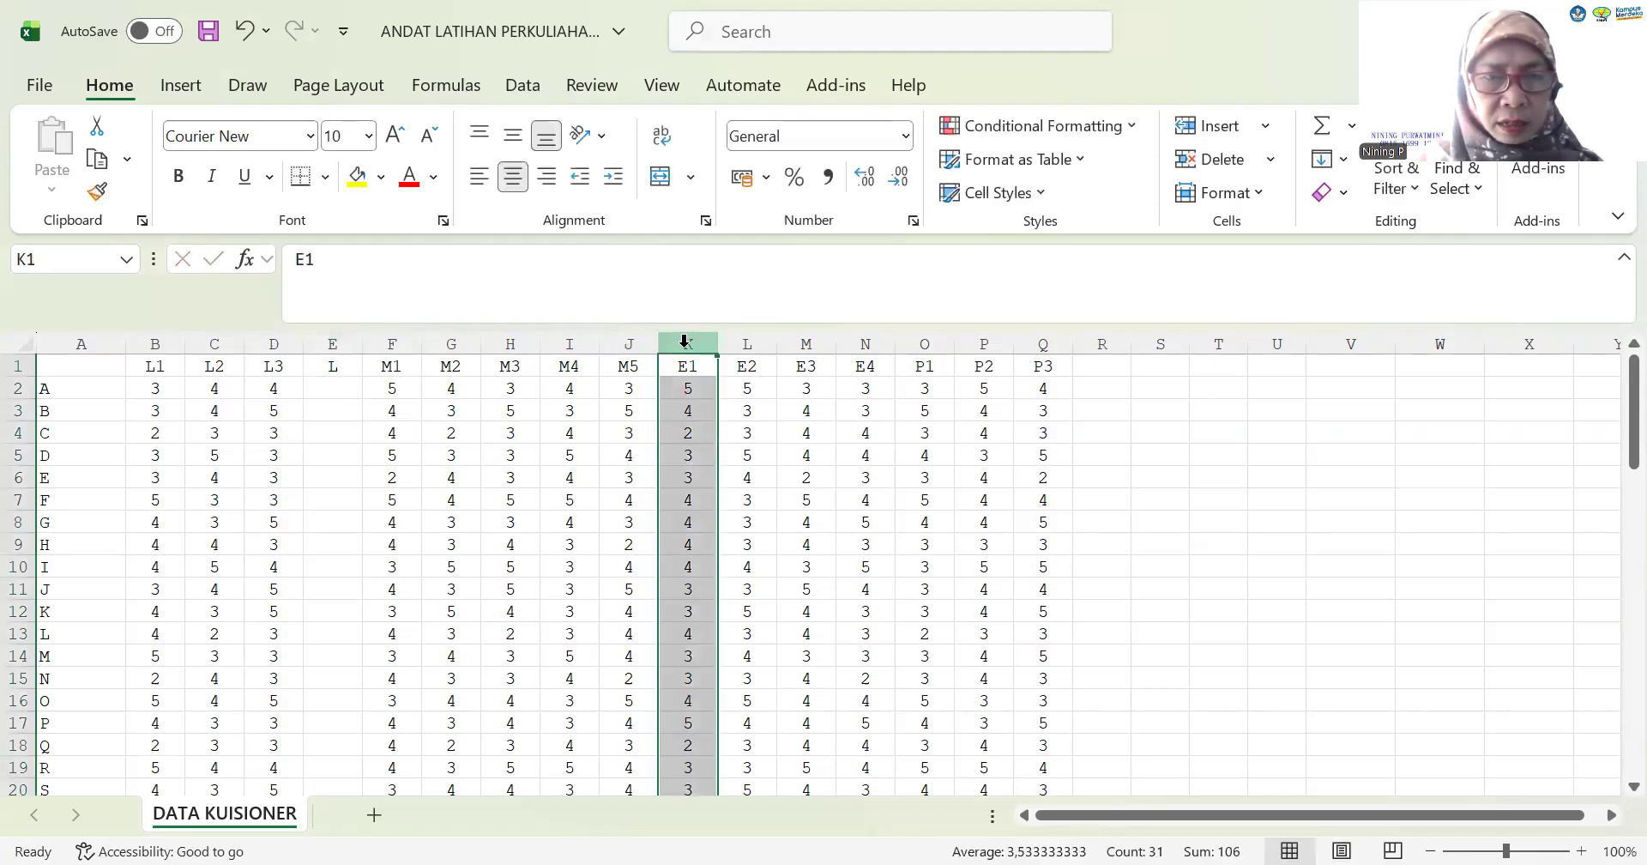
right_click(690, 384)
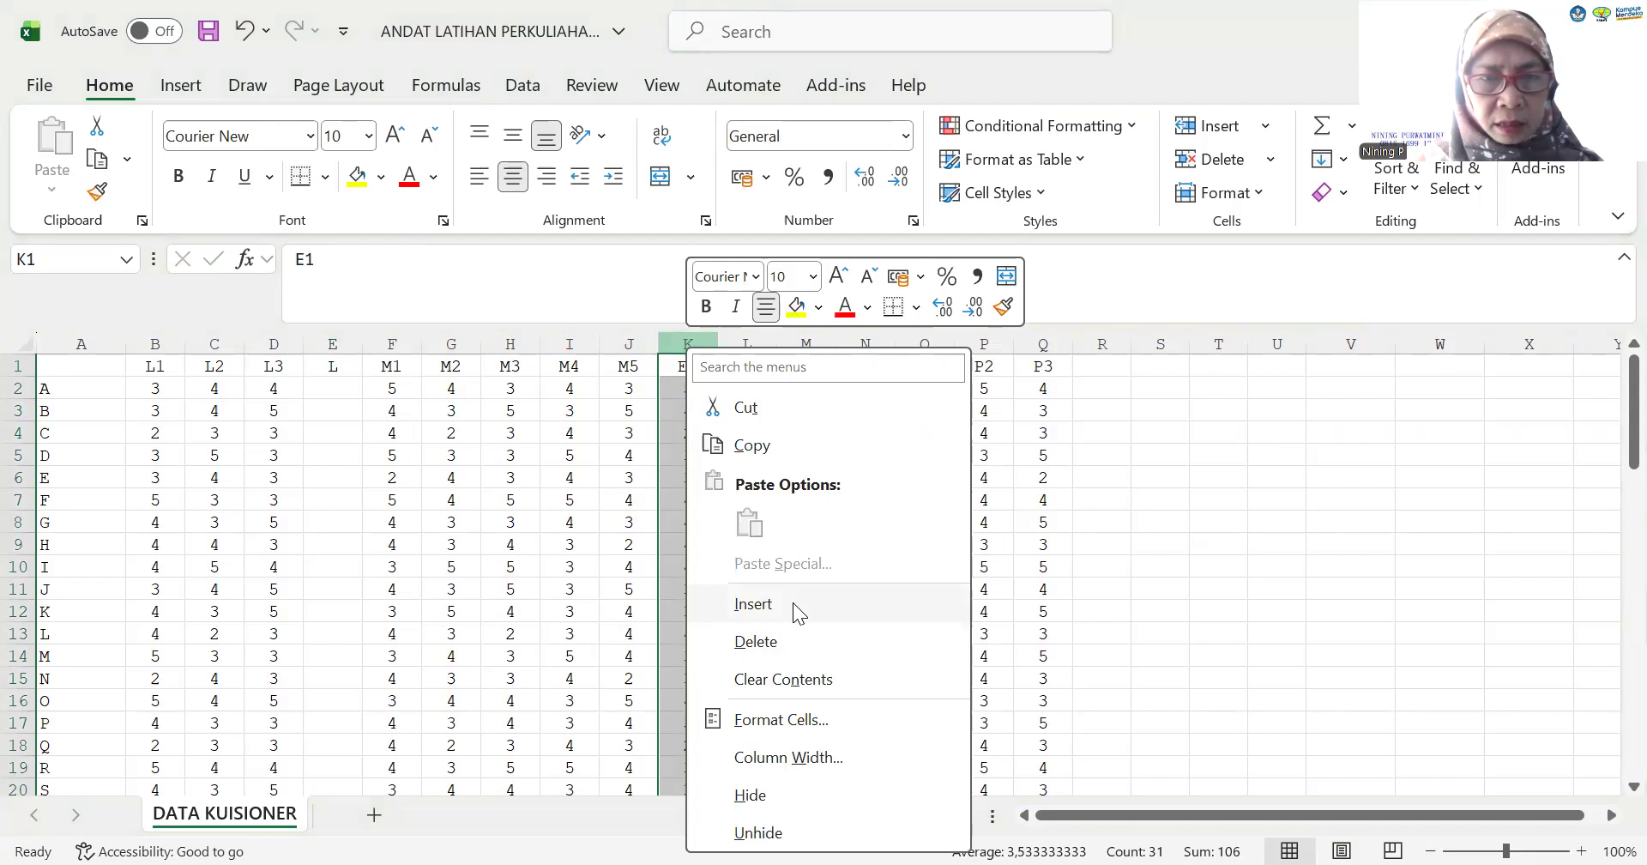
click(793, 602)
click(687, 365)
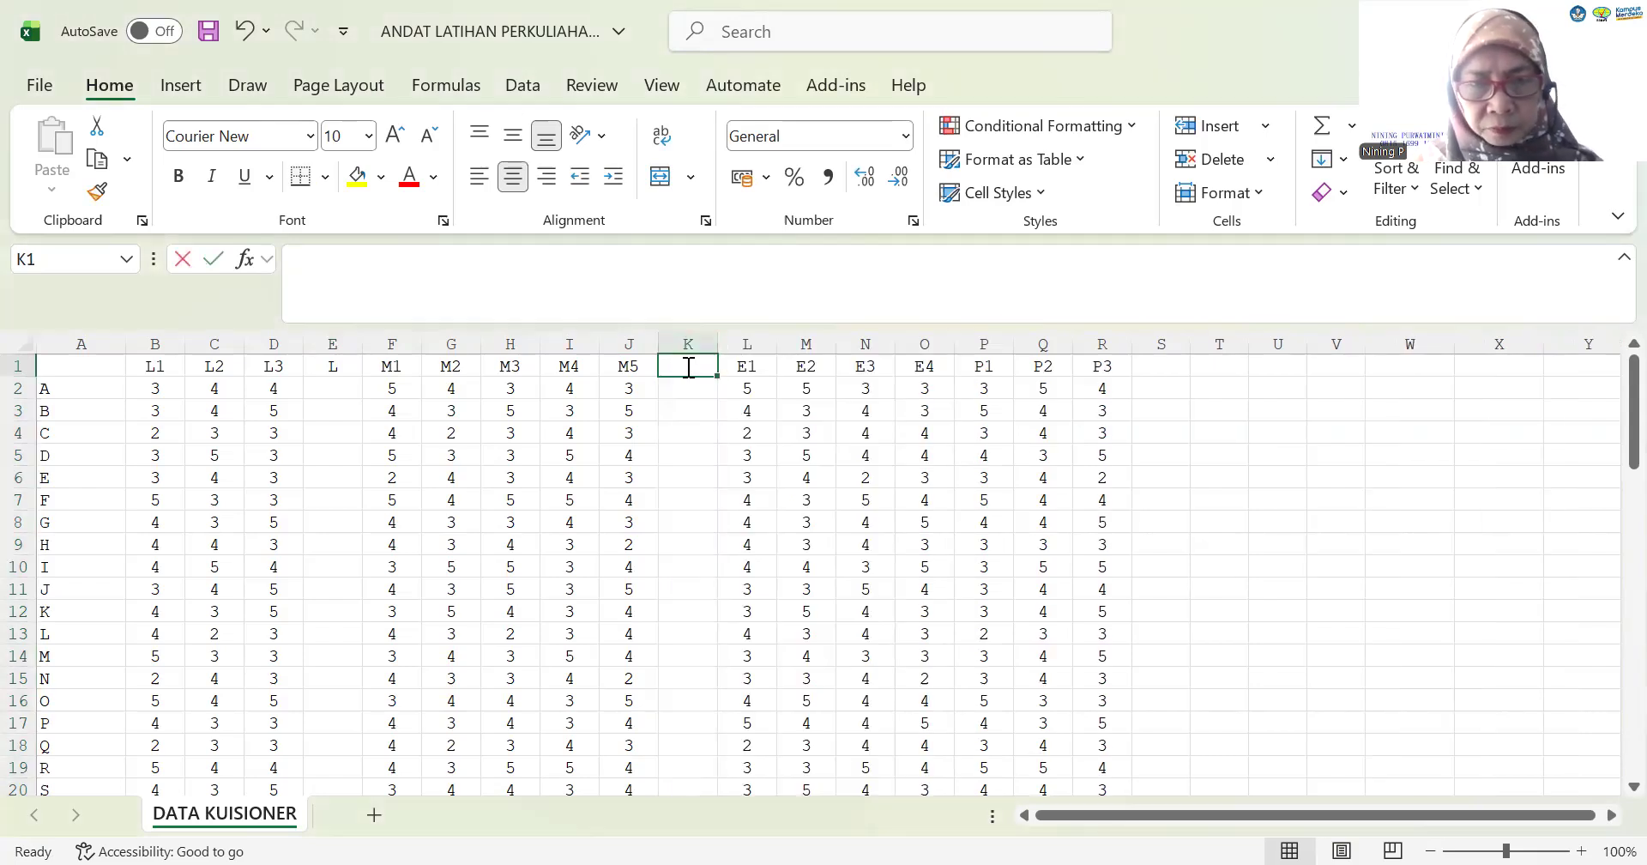
text(M)
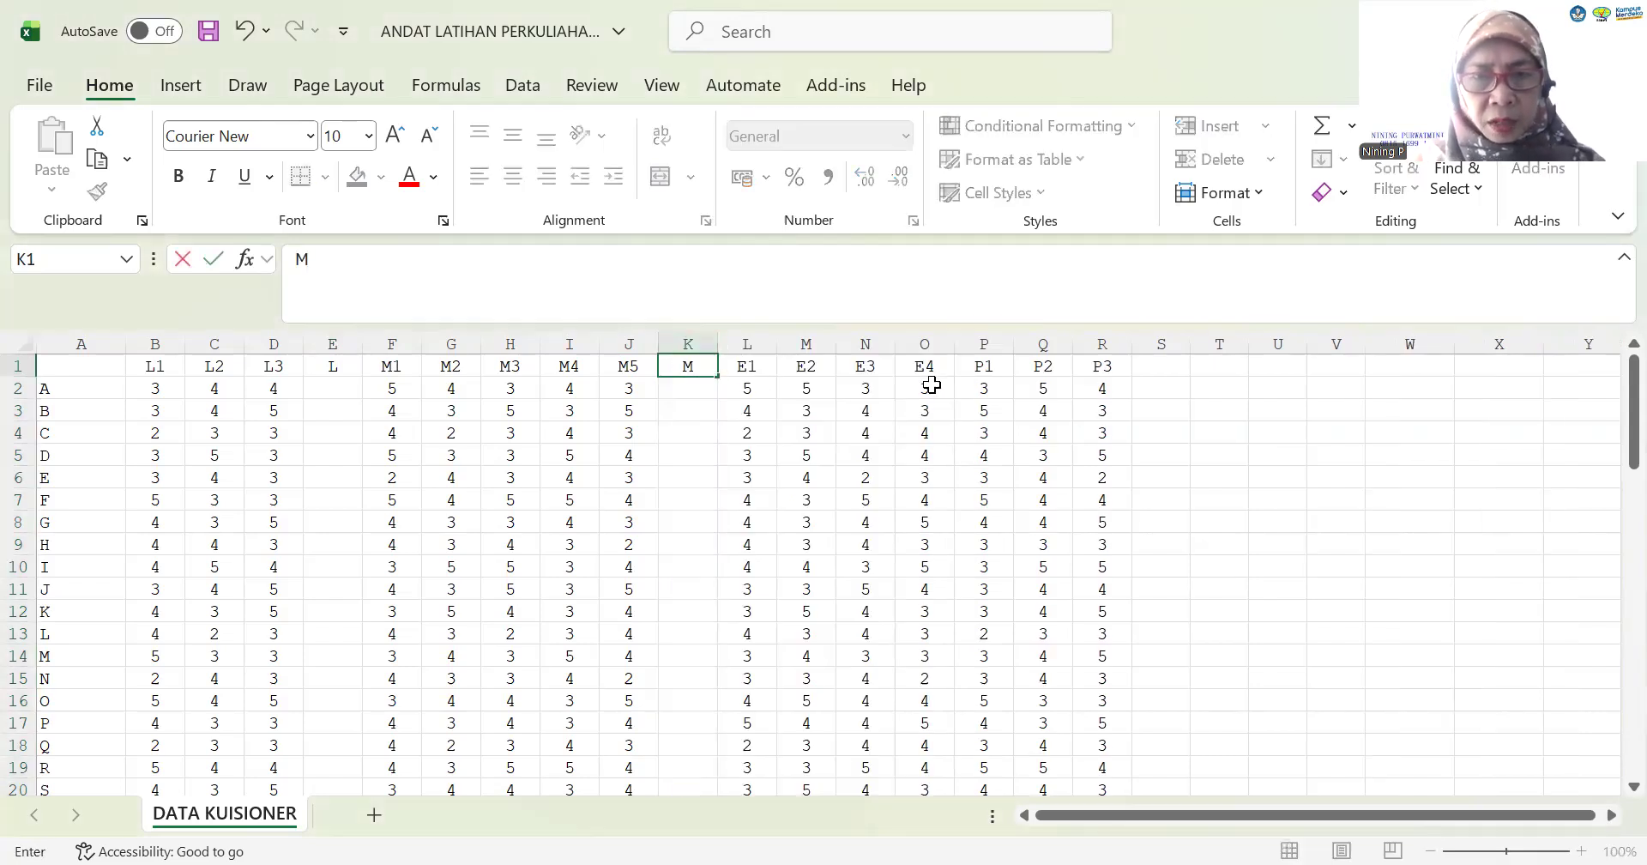
Insert an empty column before P1 with the header E, and enter the header P in T1 after P3
click(981, 343)
right_click(981, 343)
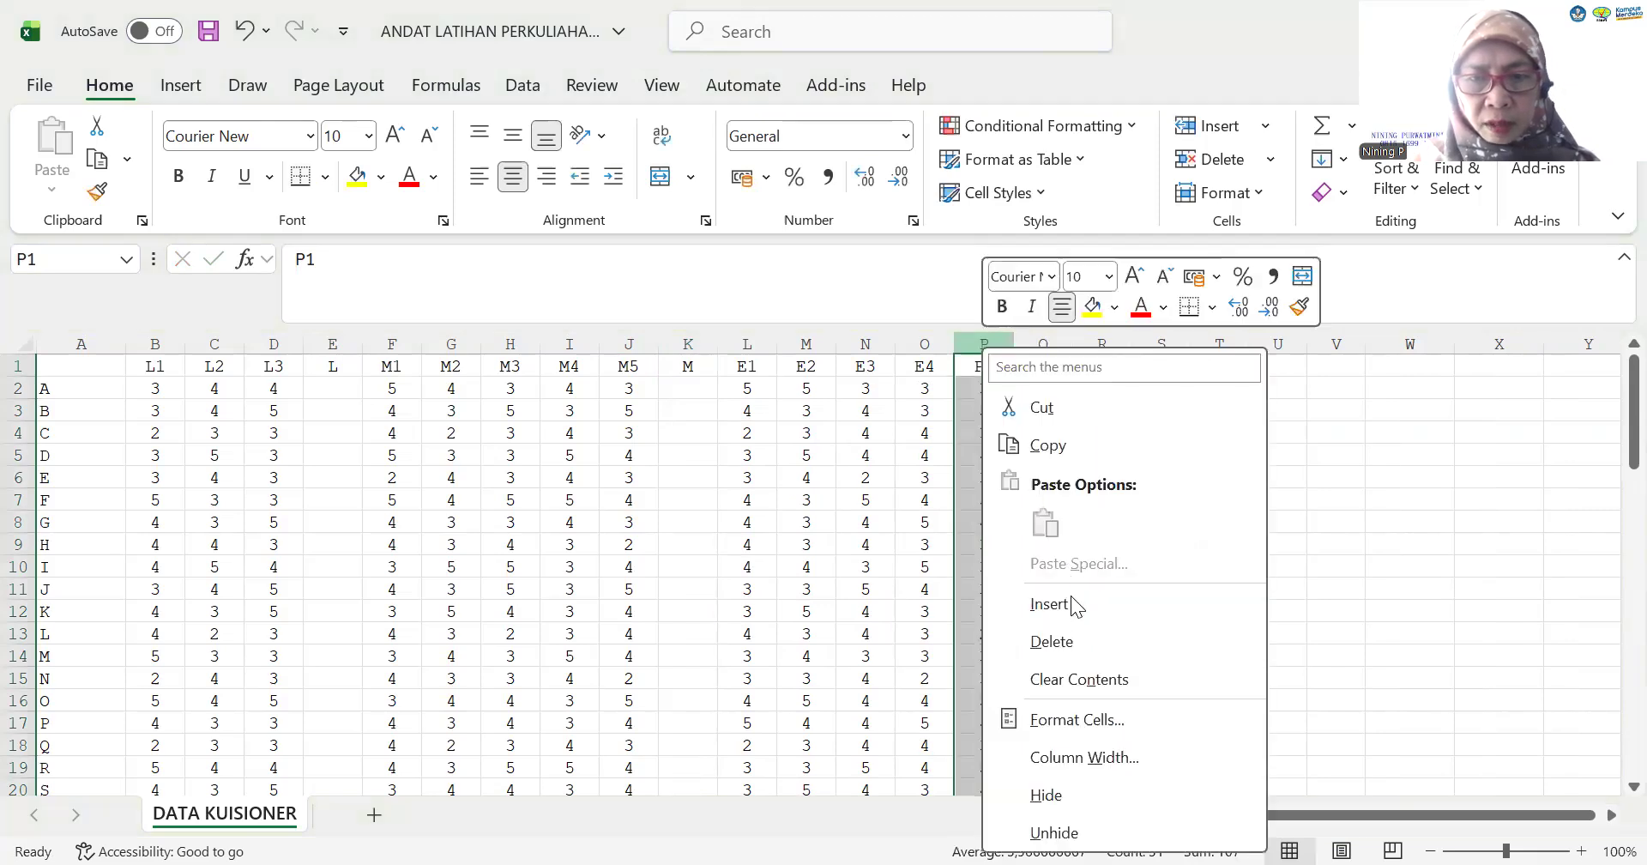
click(1067, 604)
click(994, 368)
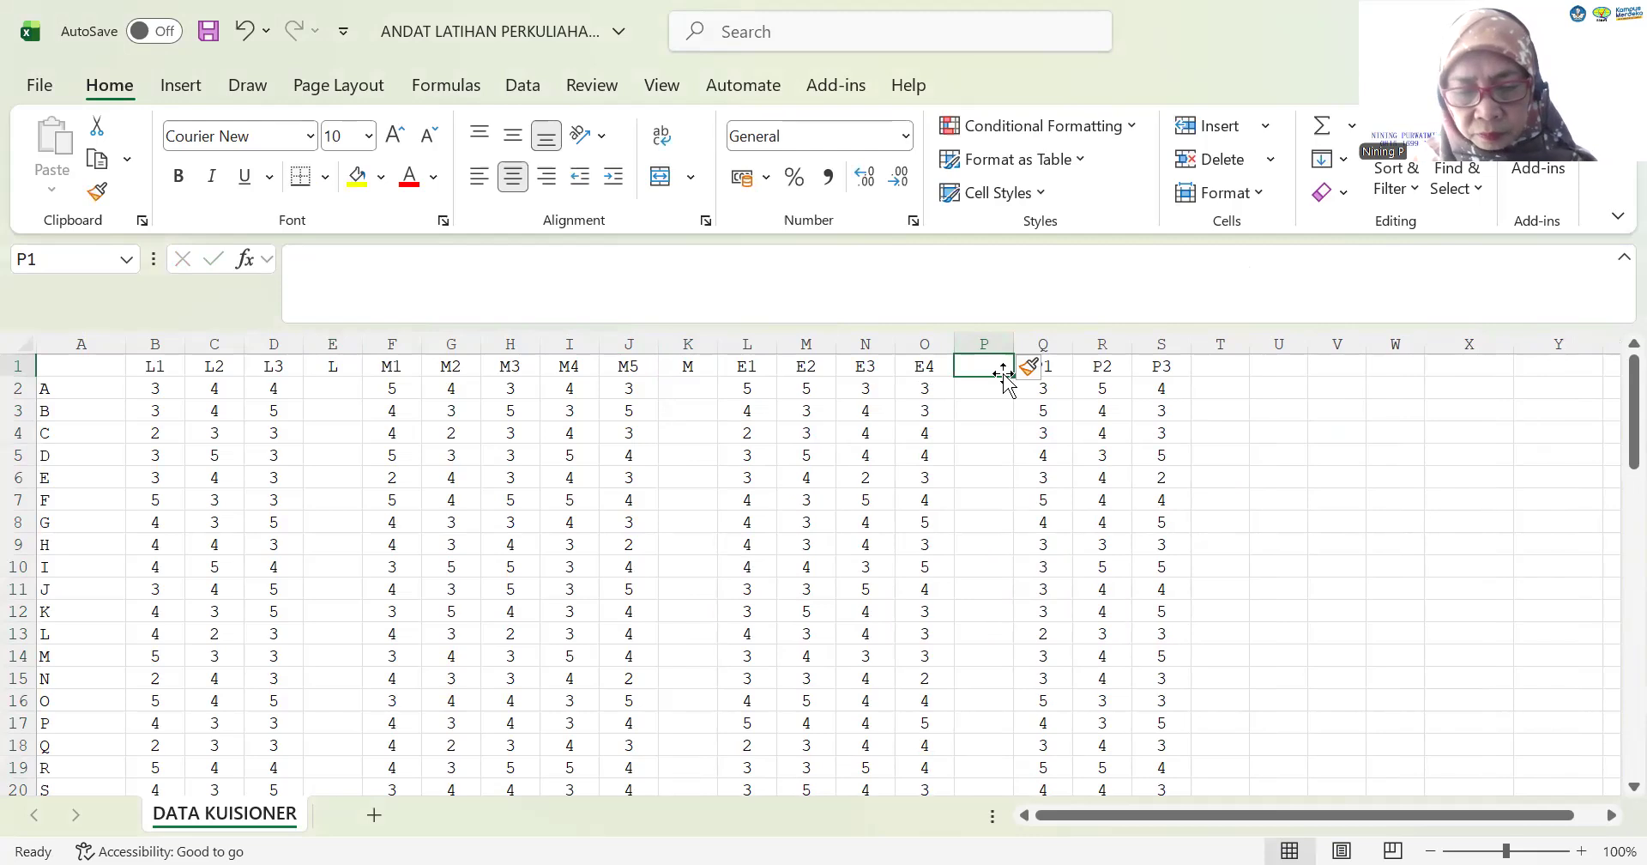
text(E)
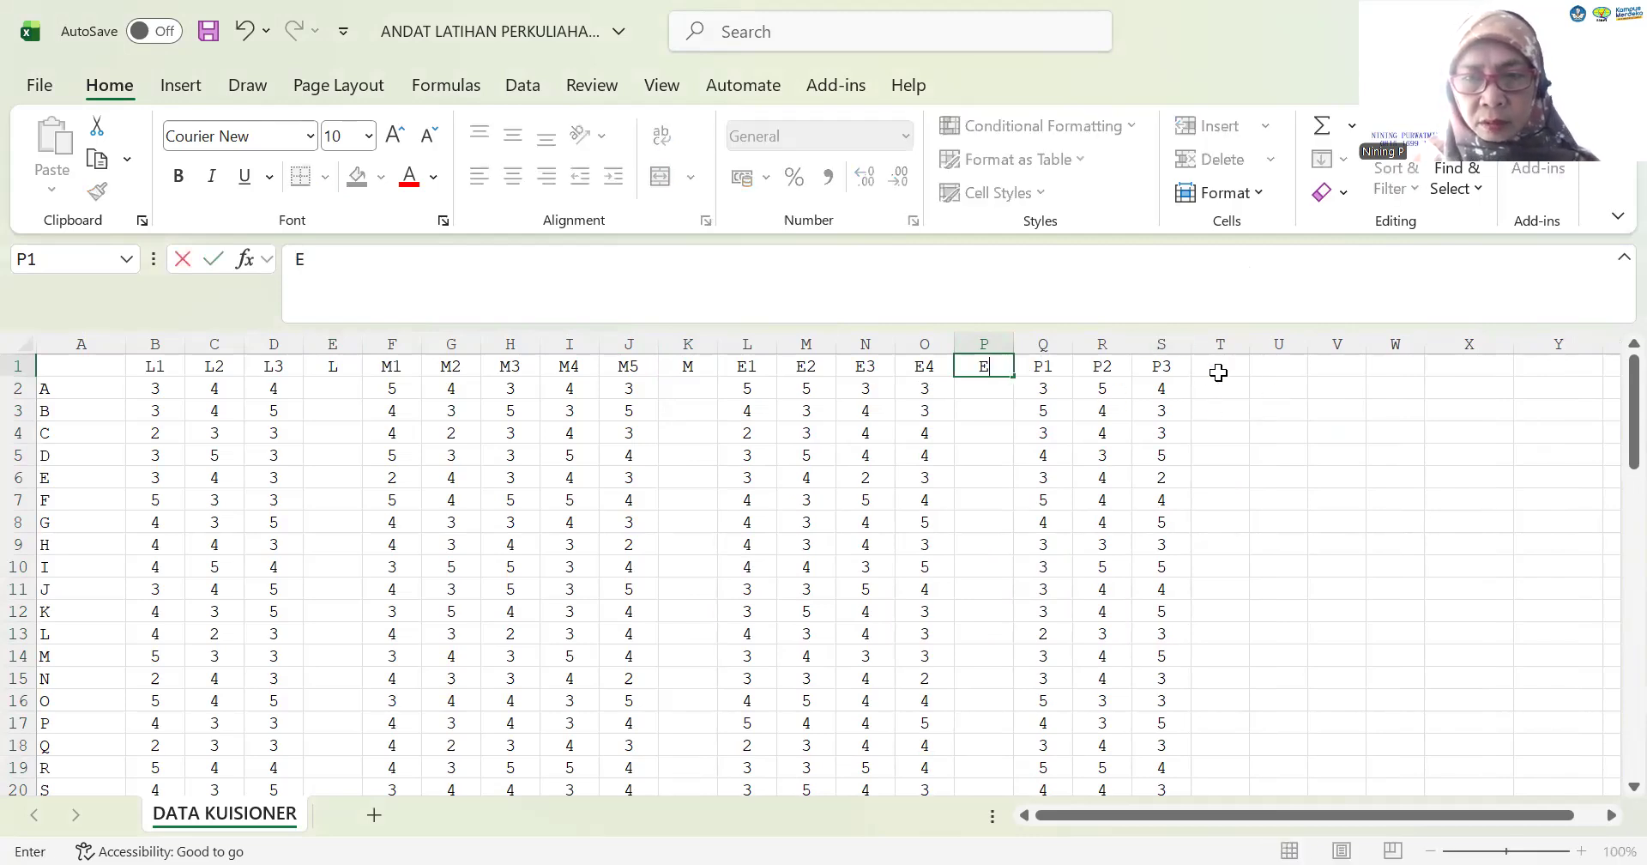
click(1232, 374)
text(P)
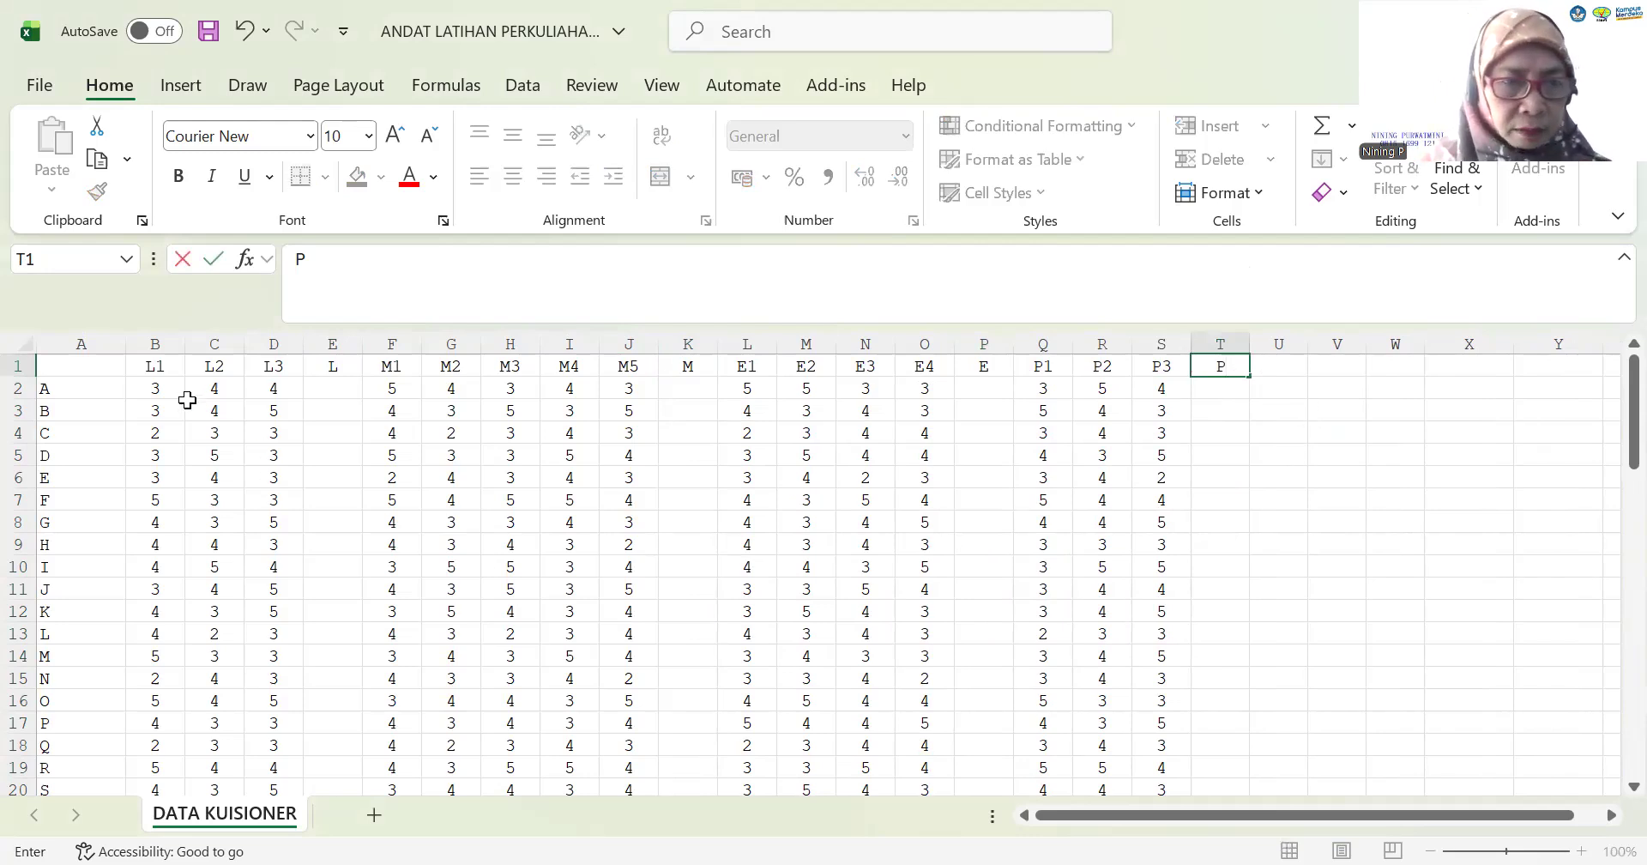
Try to total L1 to L3 for respondent A by entering =B2:D2 in E2
click(317, 388)
text(=)
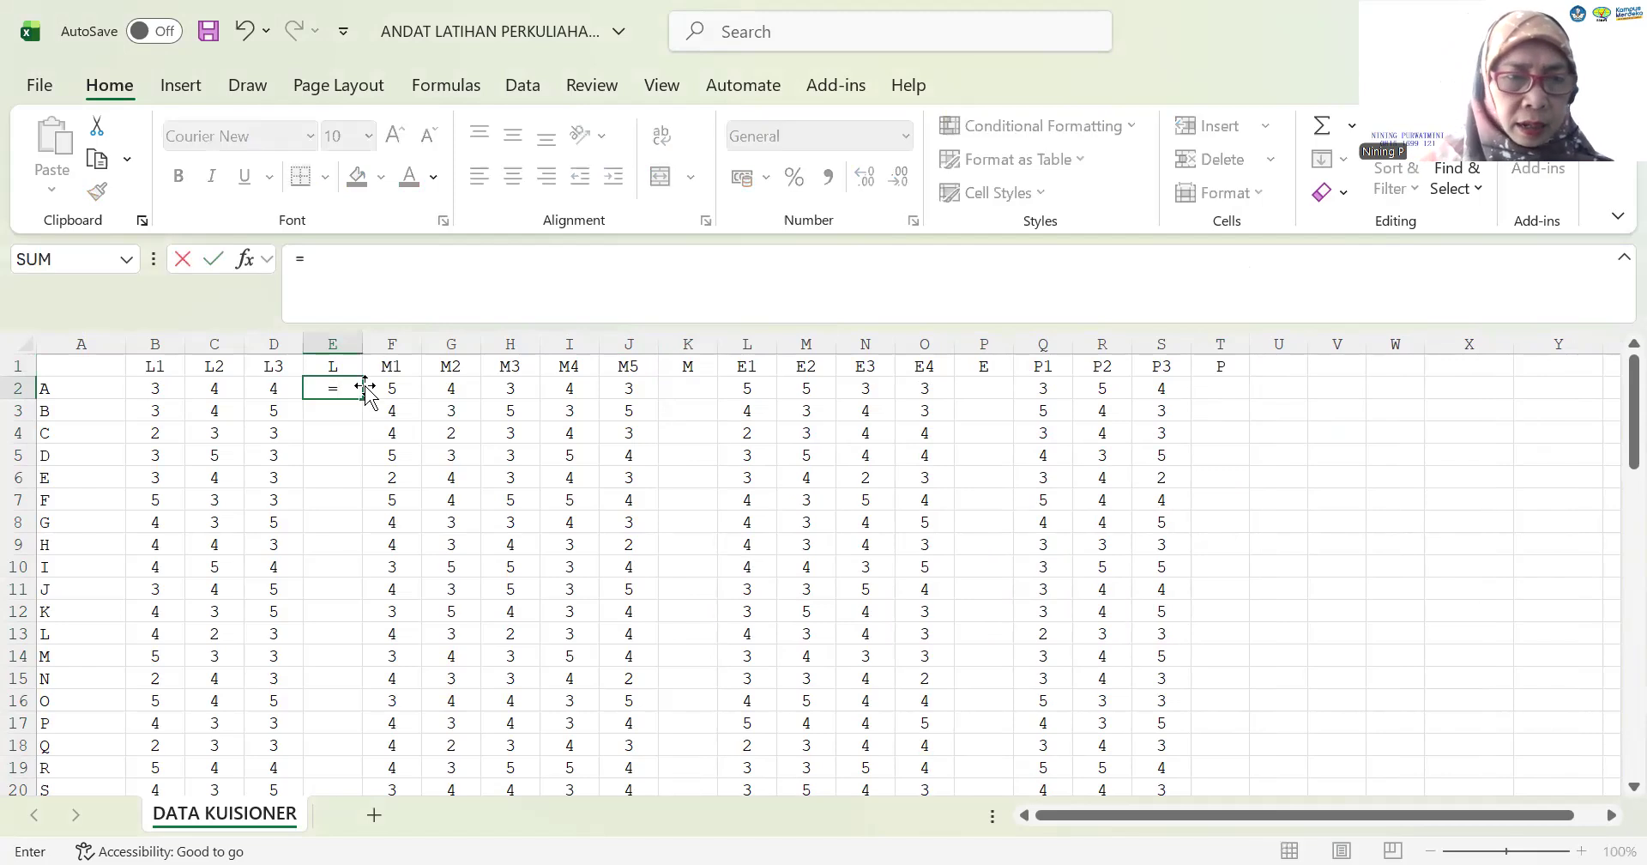
click(155, 386)
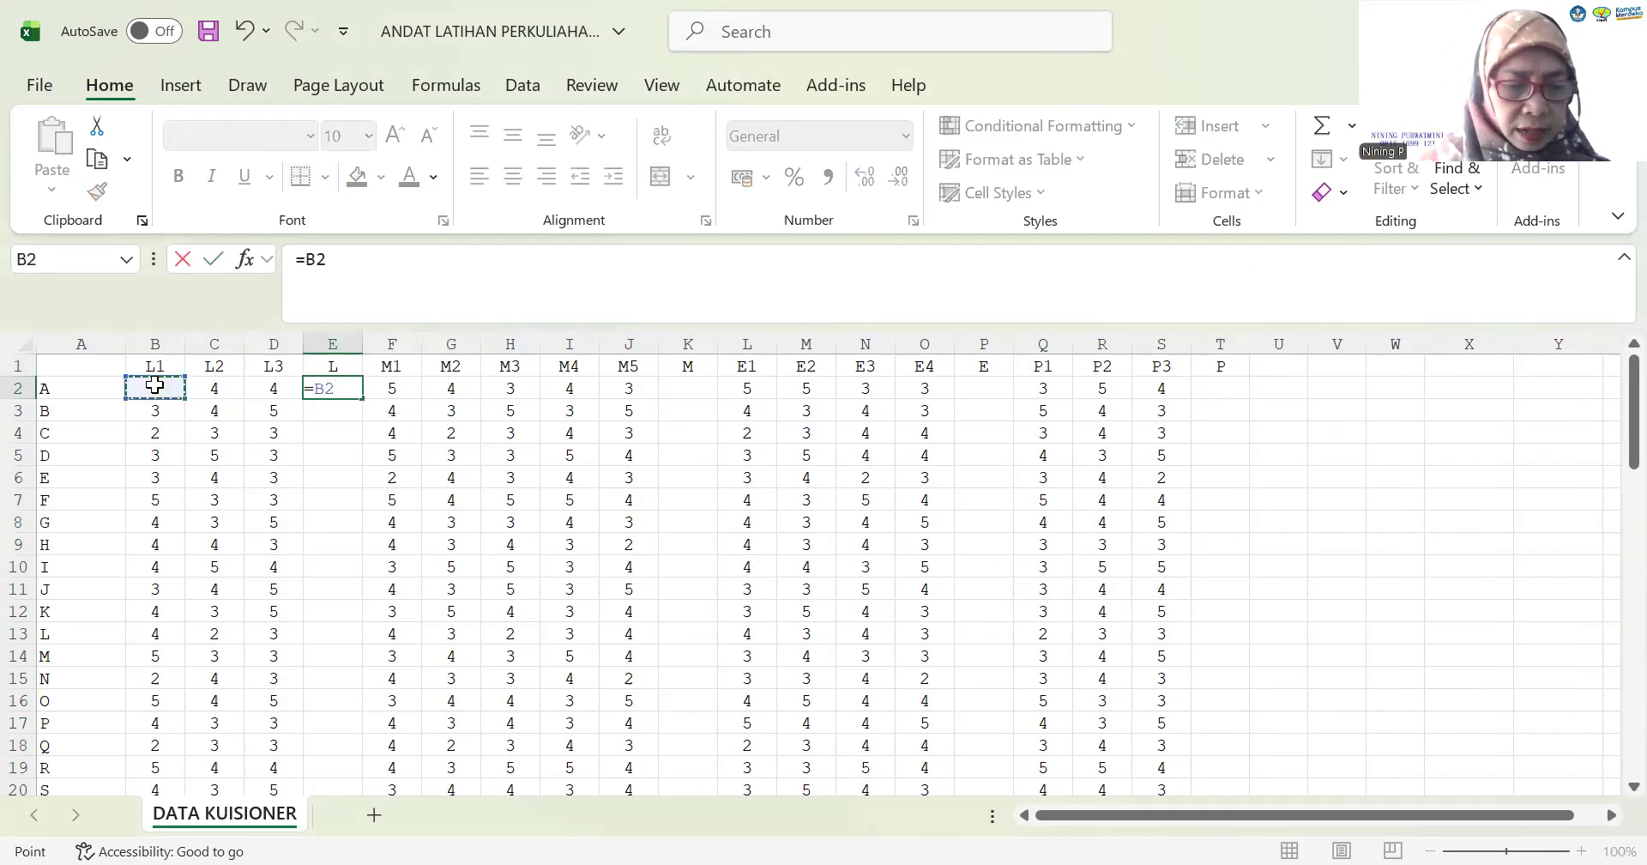
drag(156, 386, 271, 385)
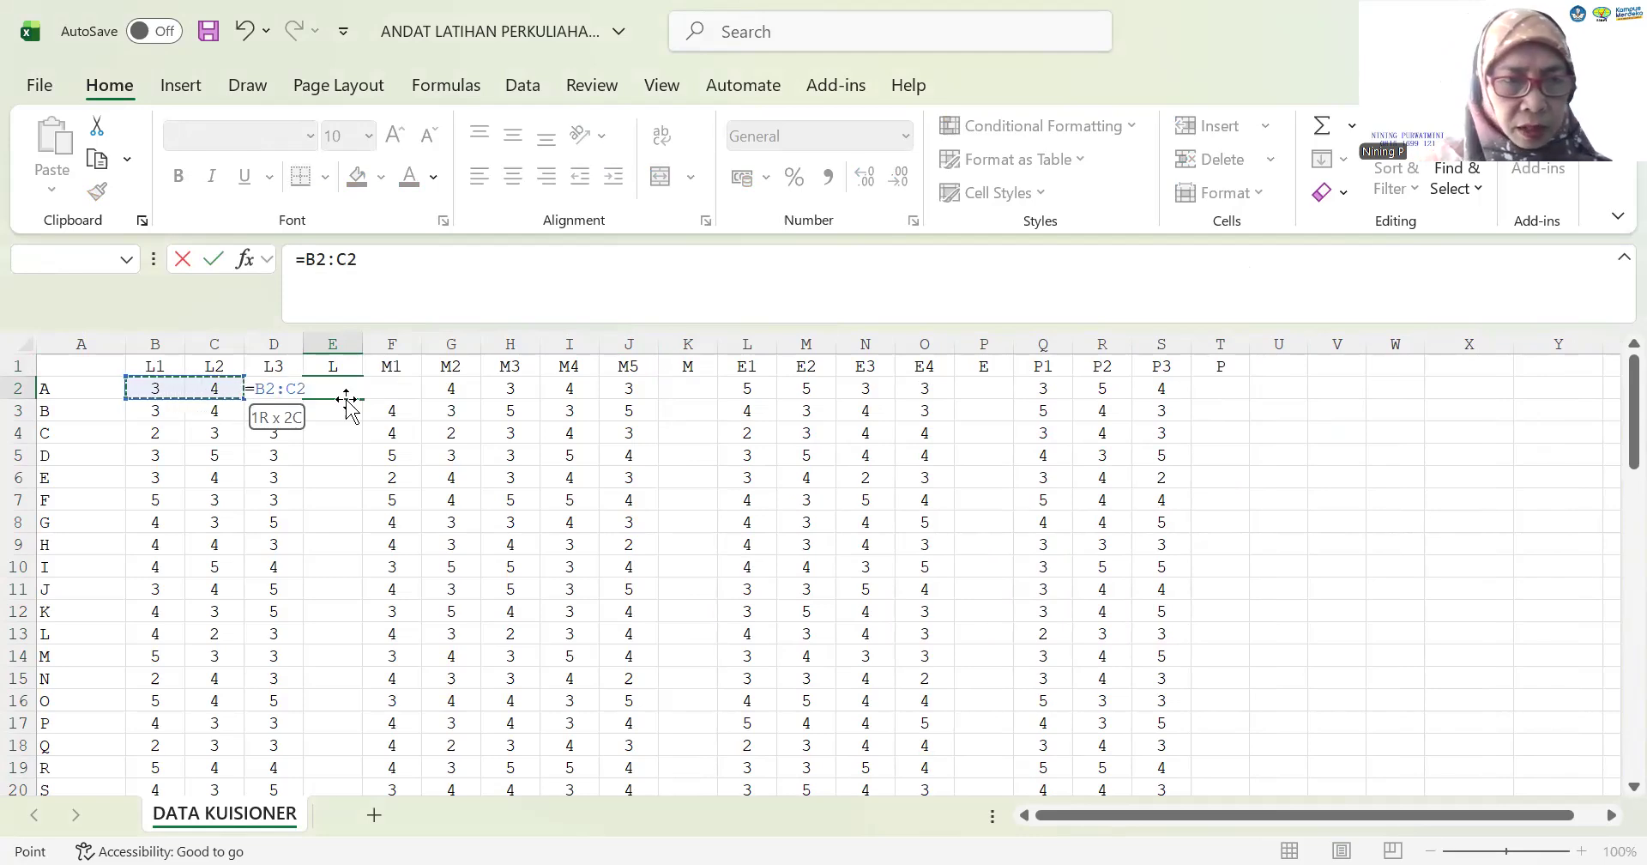
key(shift+Right)
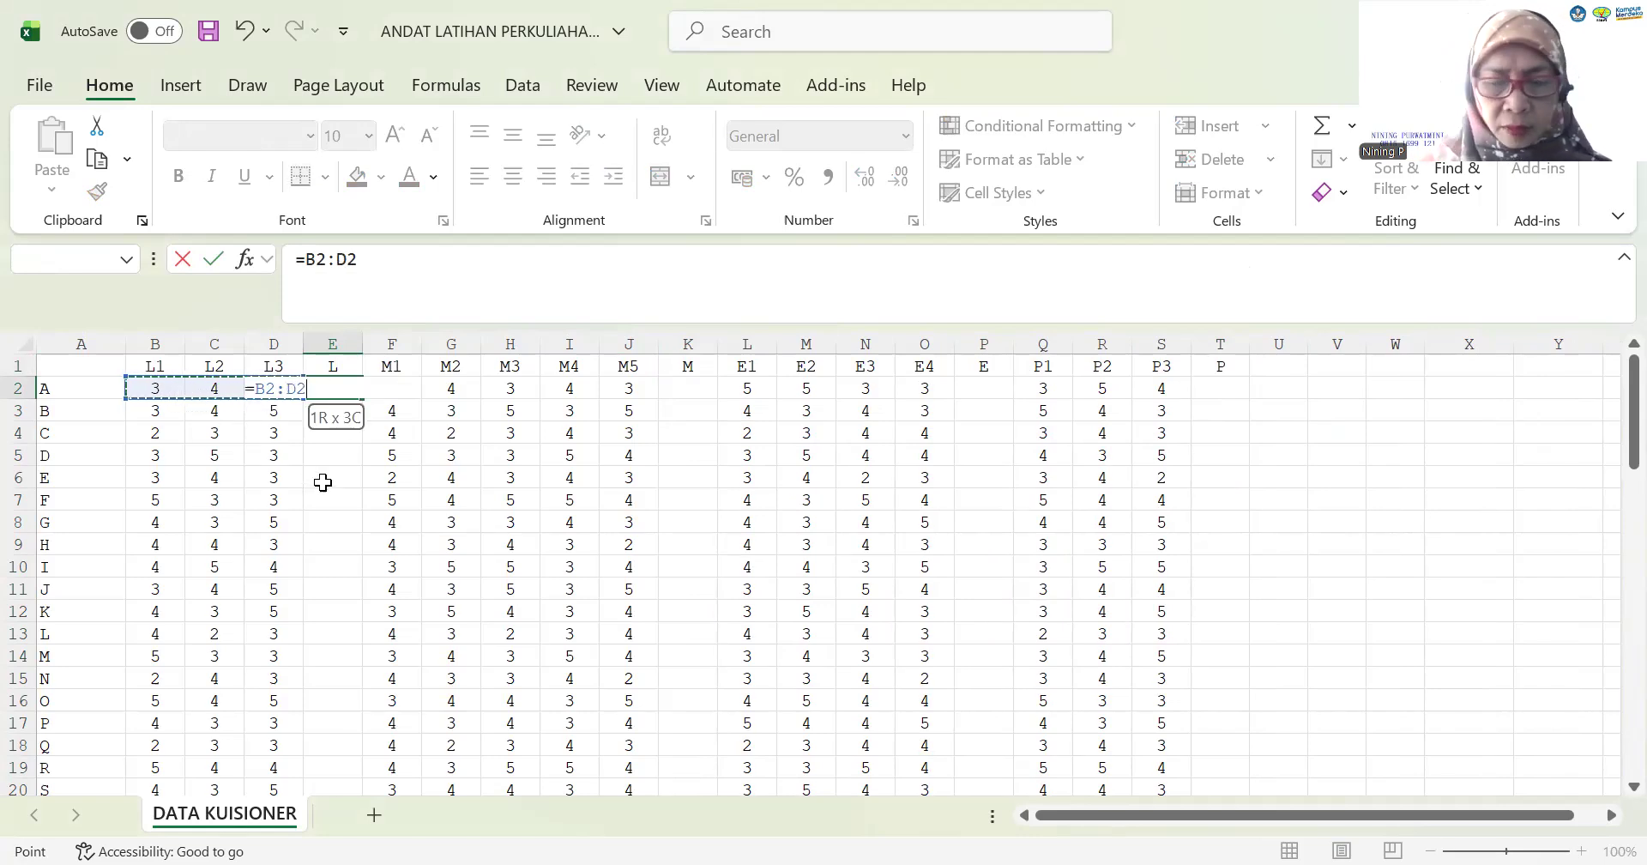
key(Return)
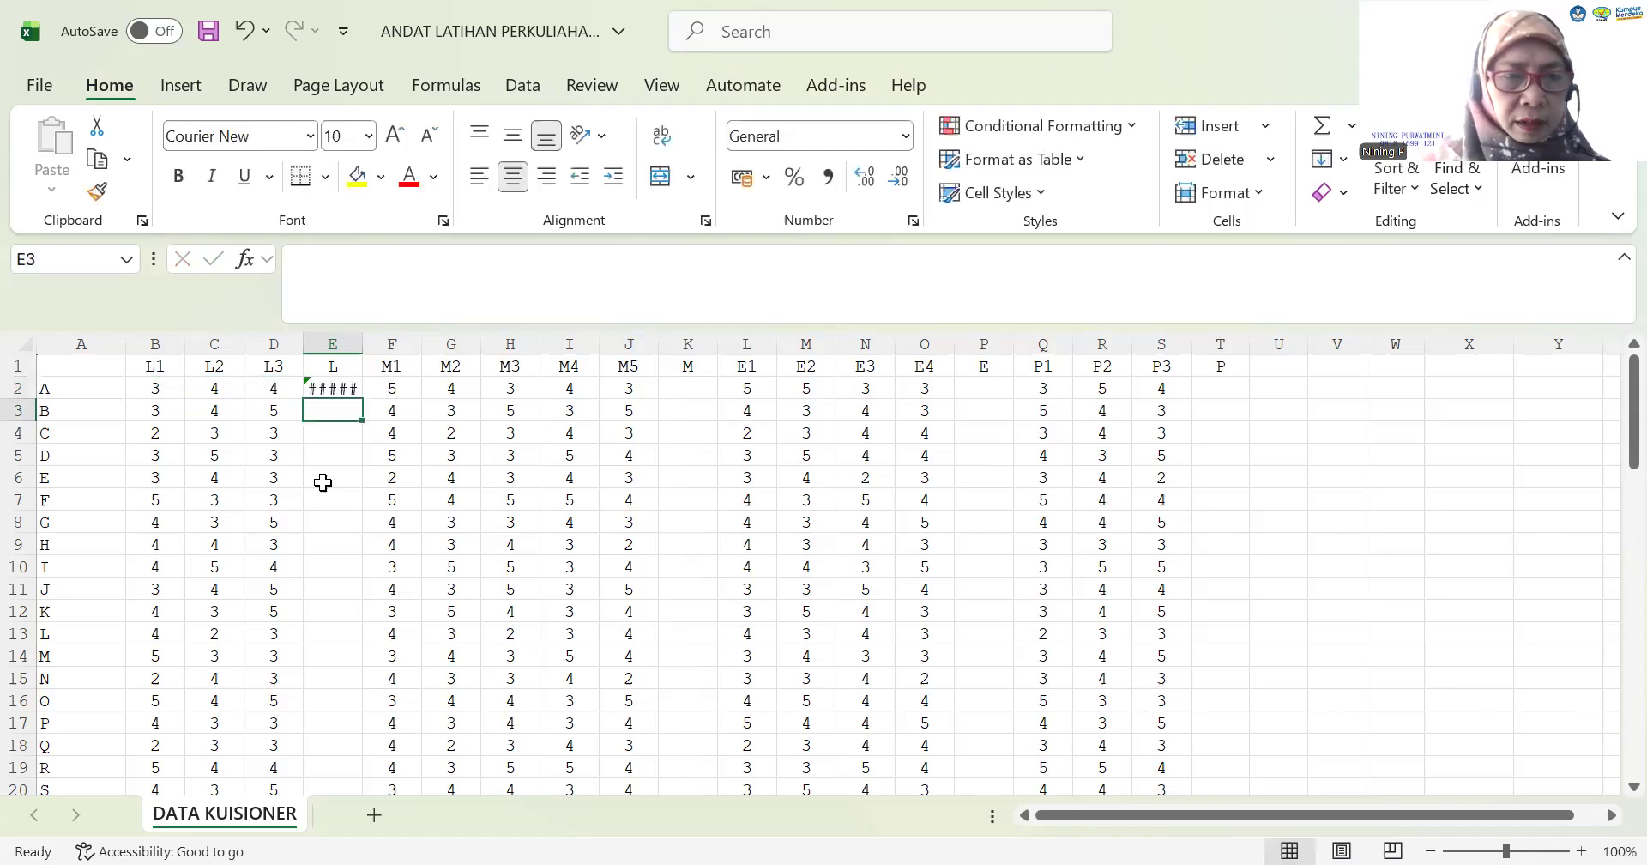
Widen column E slightly and replace the formula in E2 with =B2+C2+D2
drag(362, 343, 384, 344)
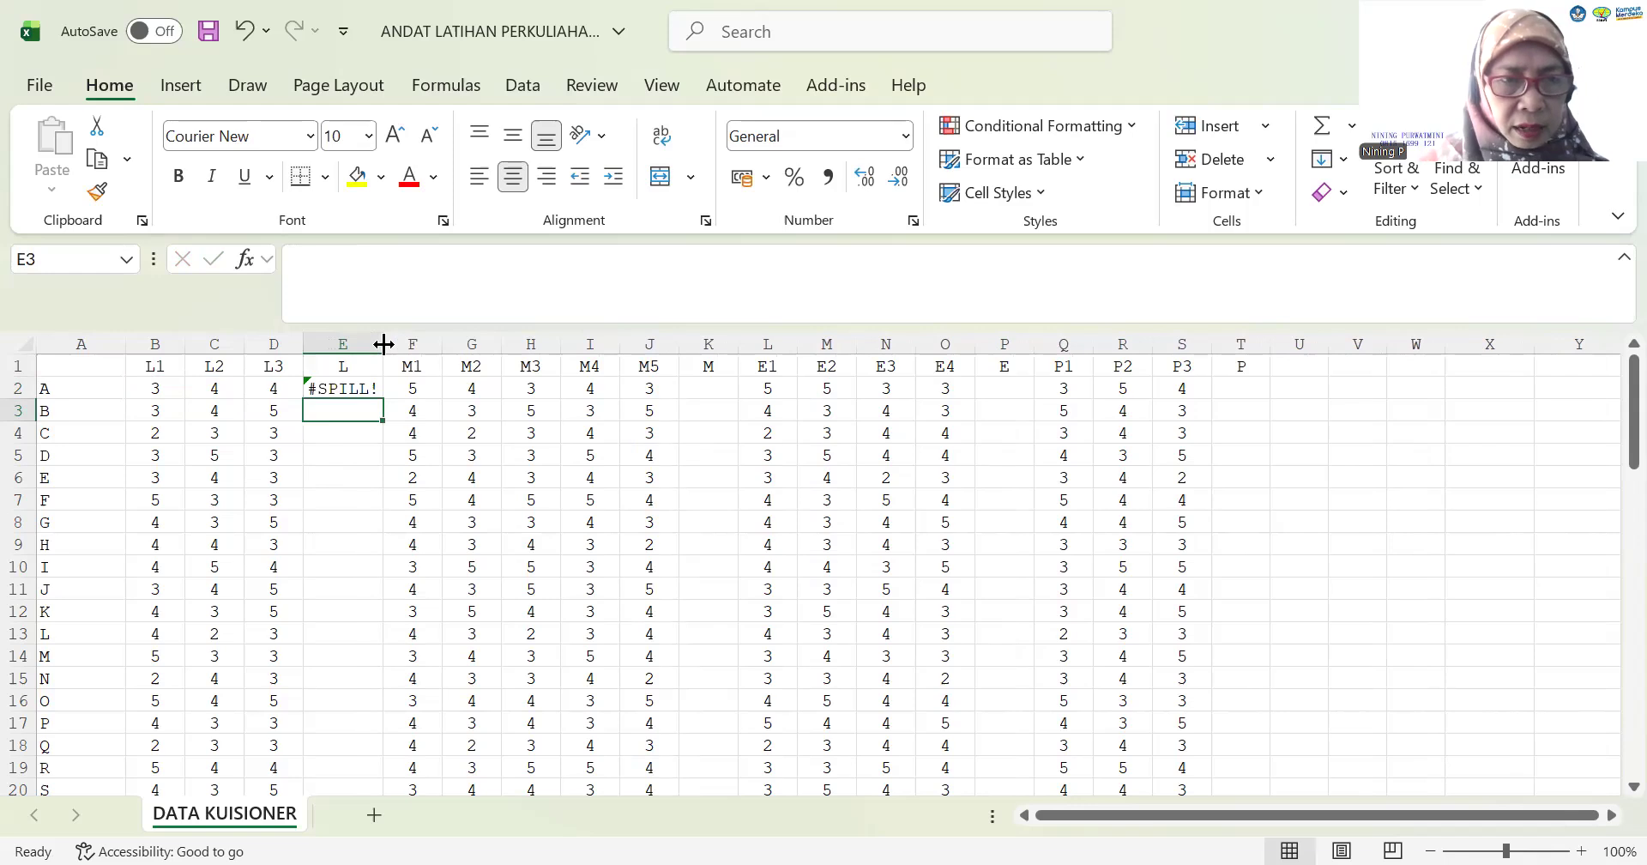
click(341, 391)
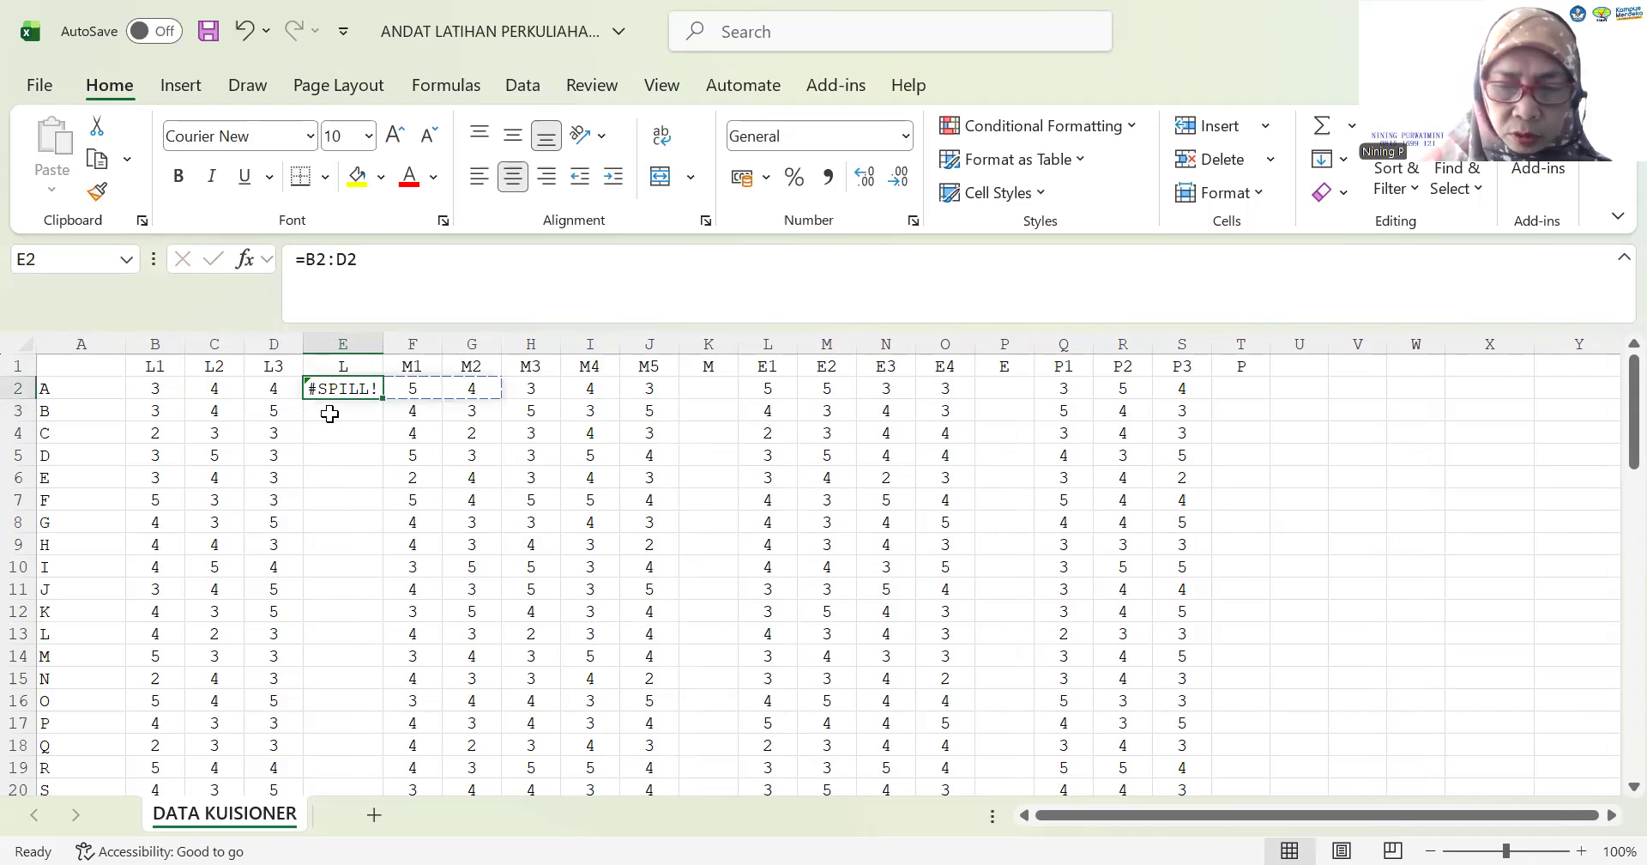
key(Delete)
text(=)
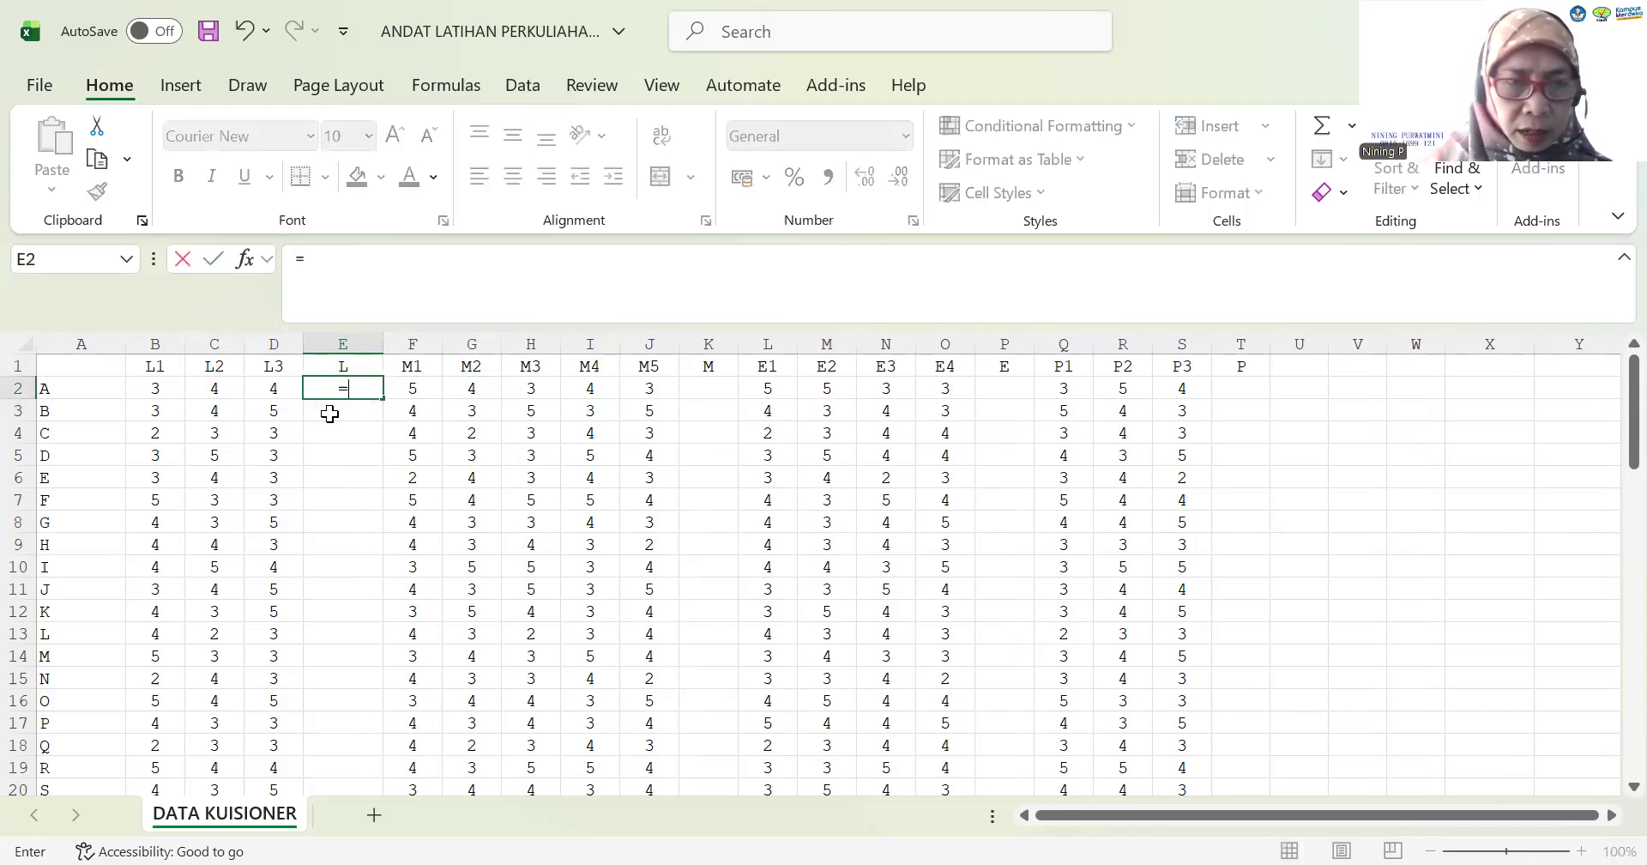
click(158, 388)
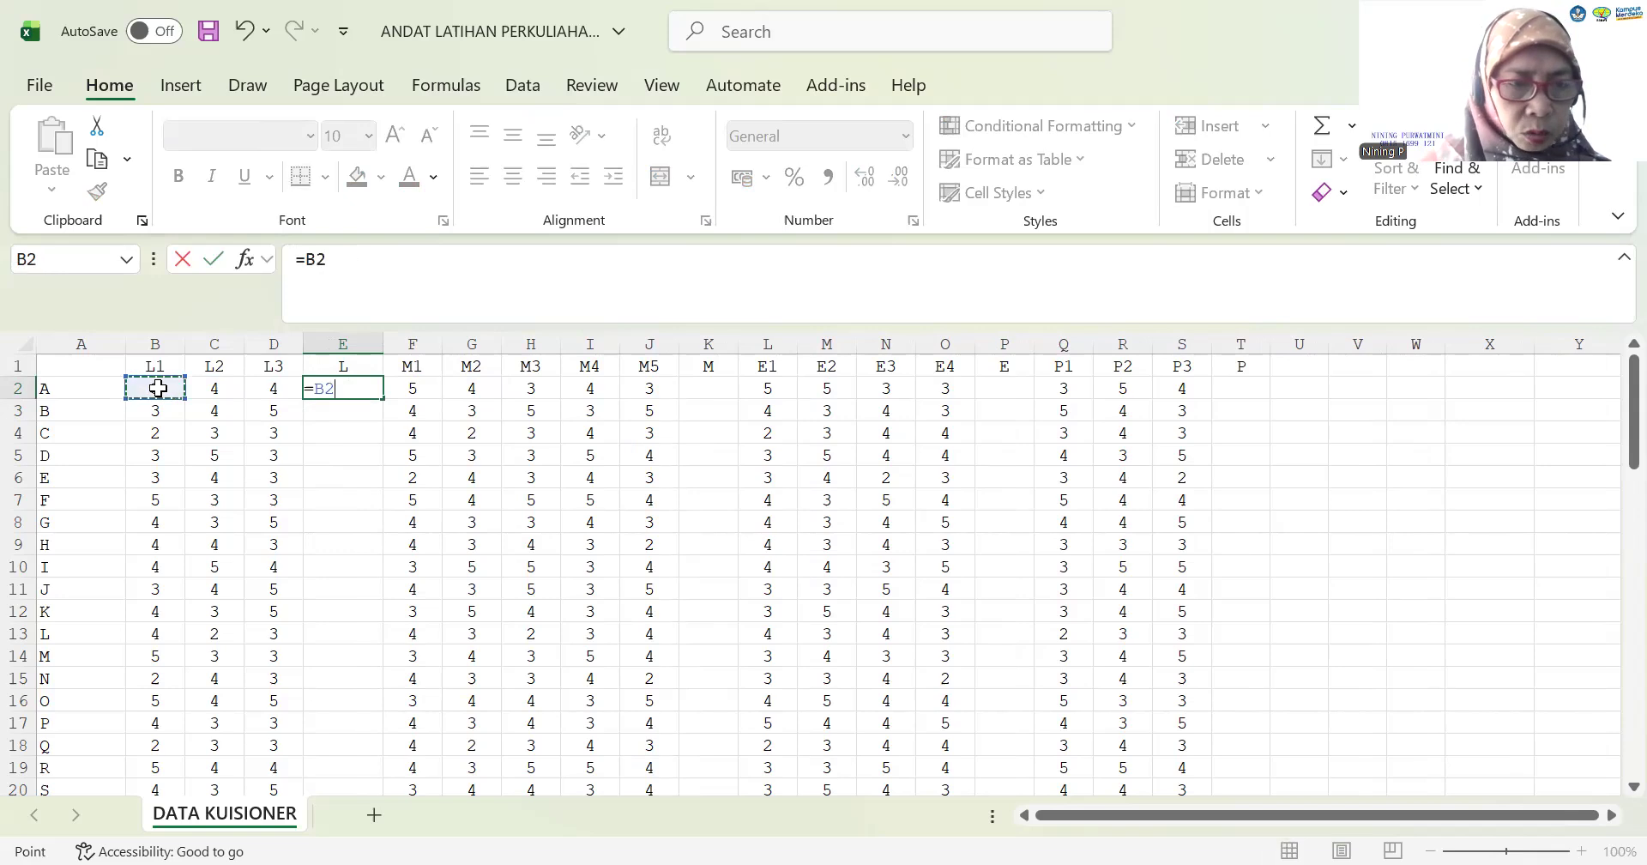
text(+)
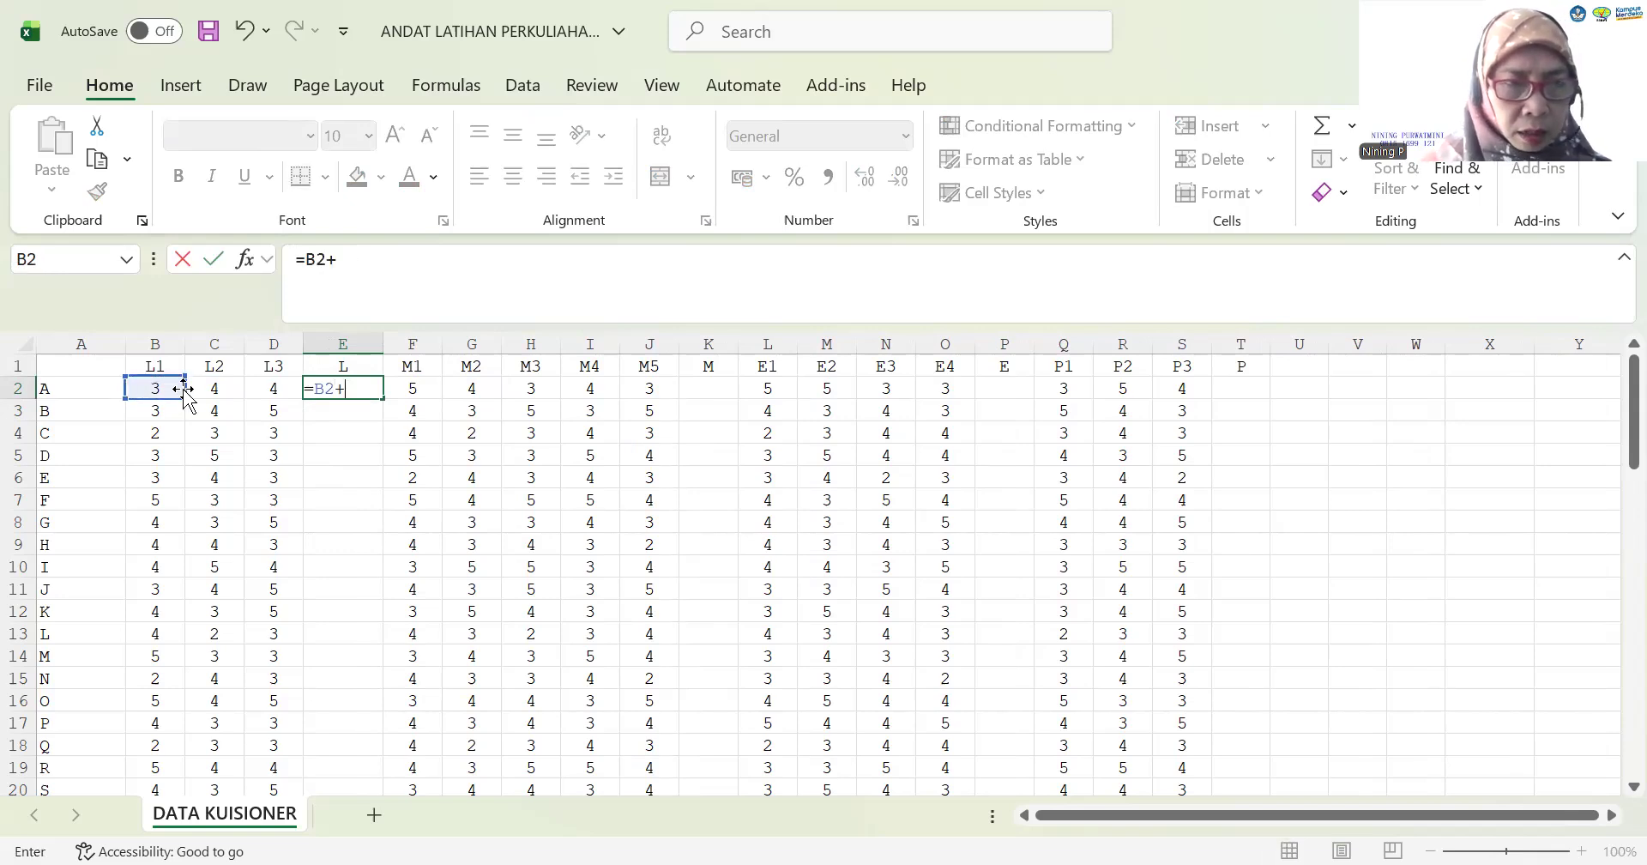
click(201, 385)
text(+)
click(268, 390)
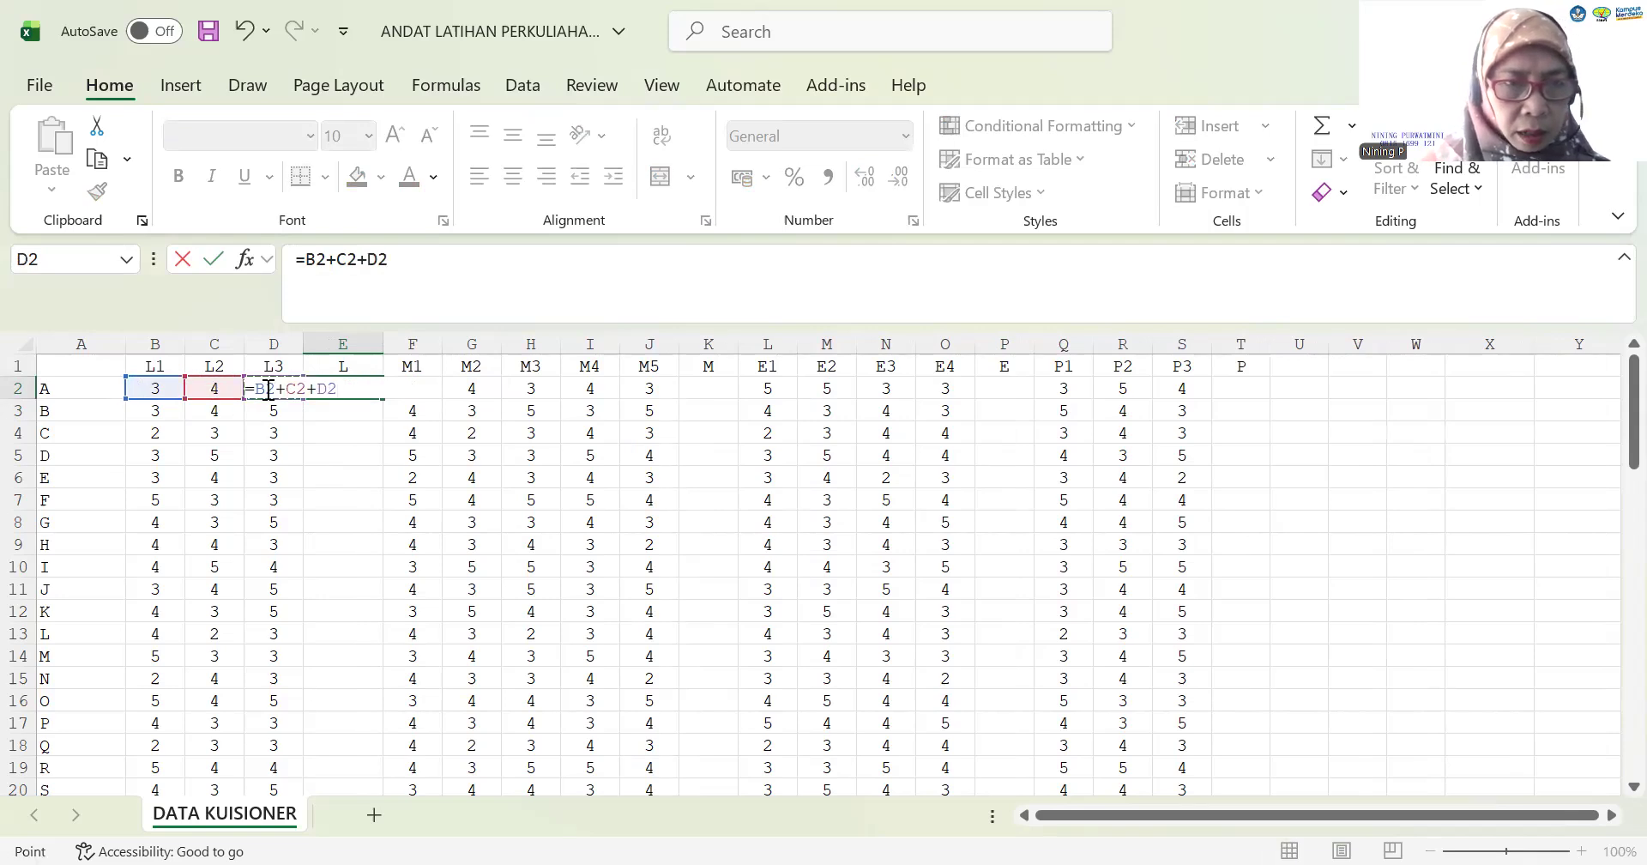
key(Return)
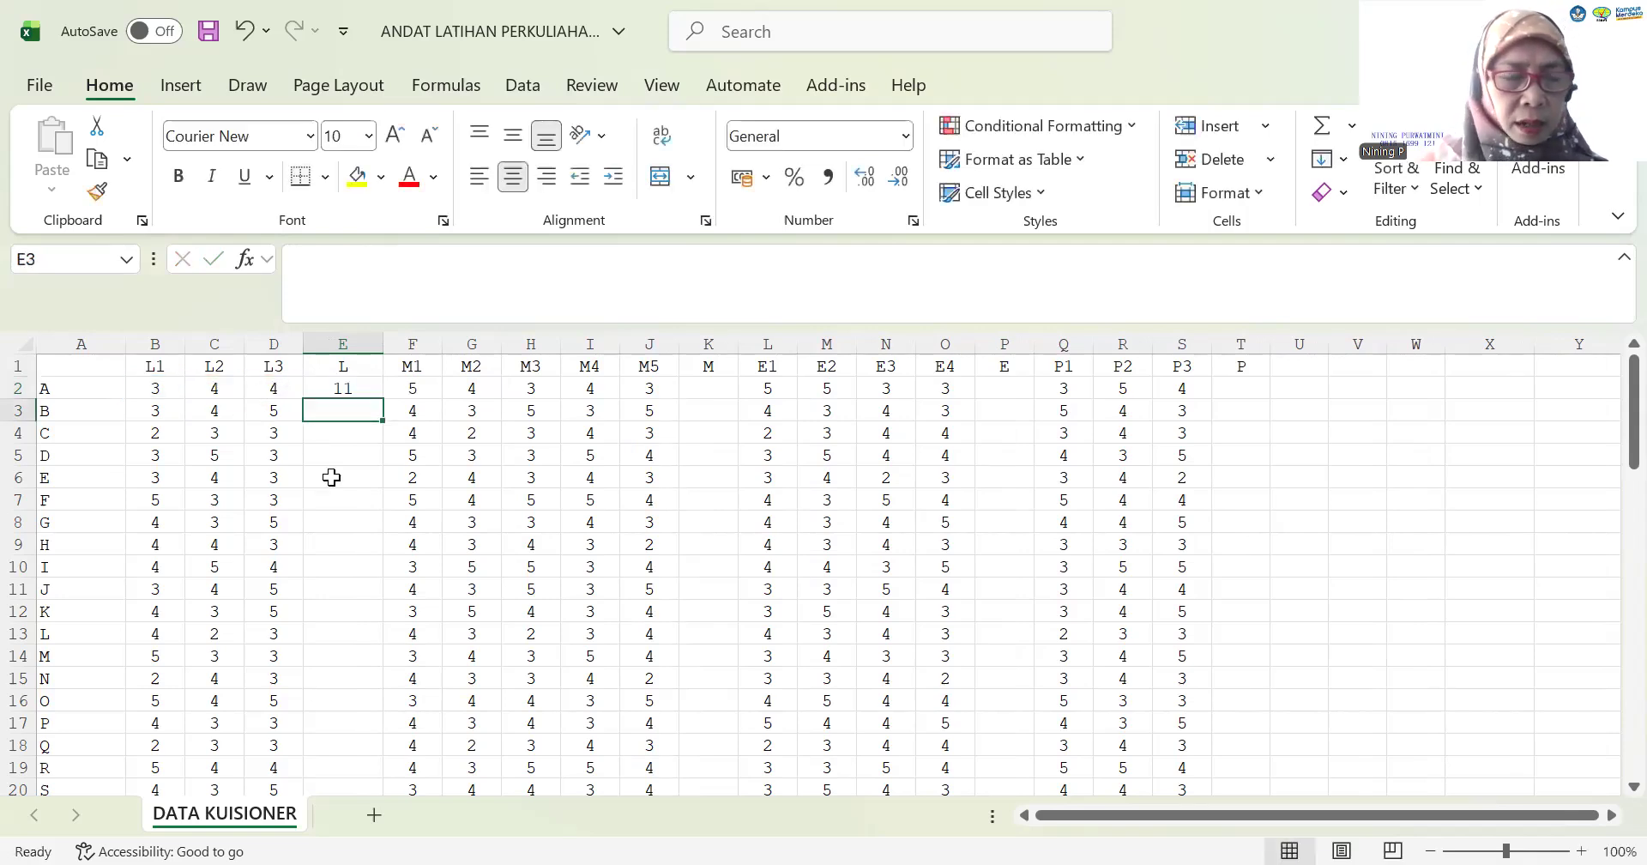
Fill the L total formula from E2 down to E31 for all respondents
click(352, 387)
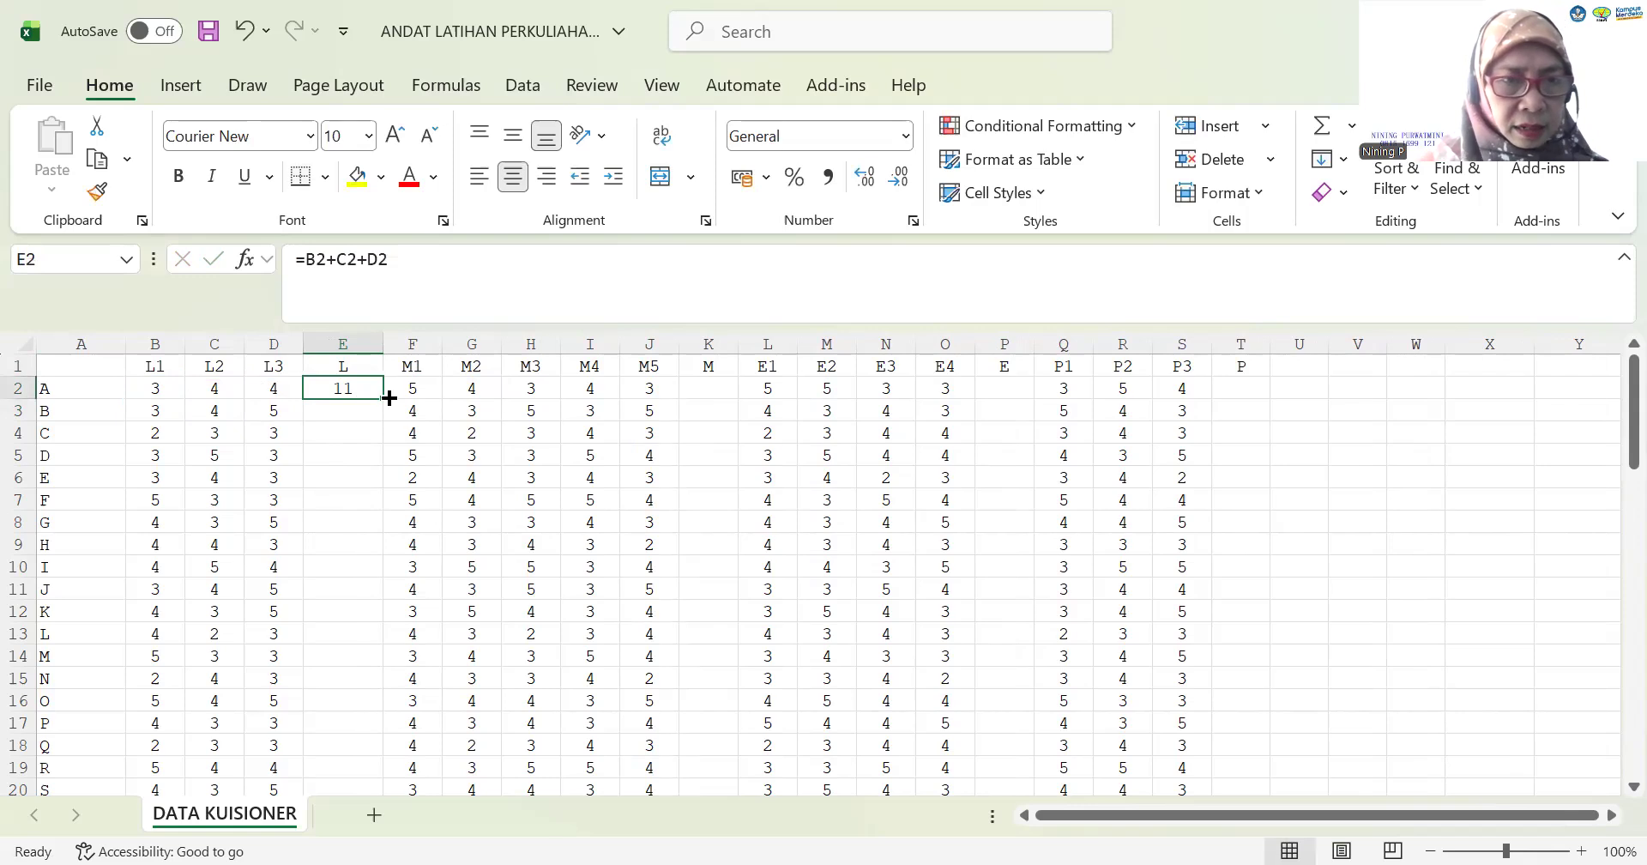
drag(384, 397, 357, 731)
scroll(338, 673, down, 5)
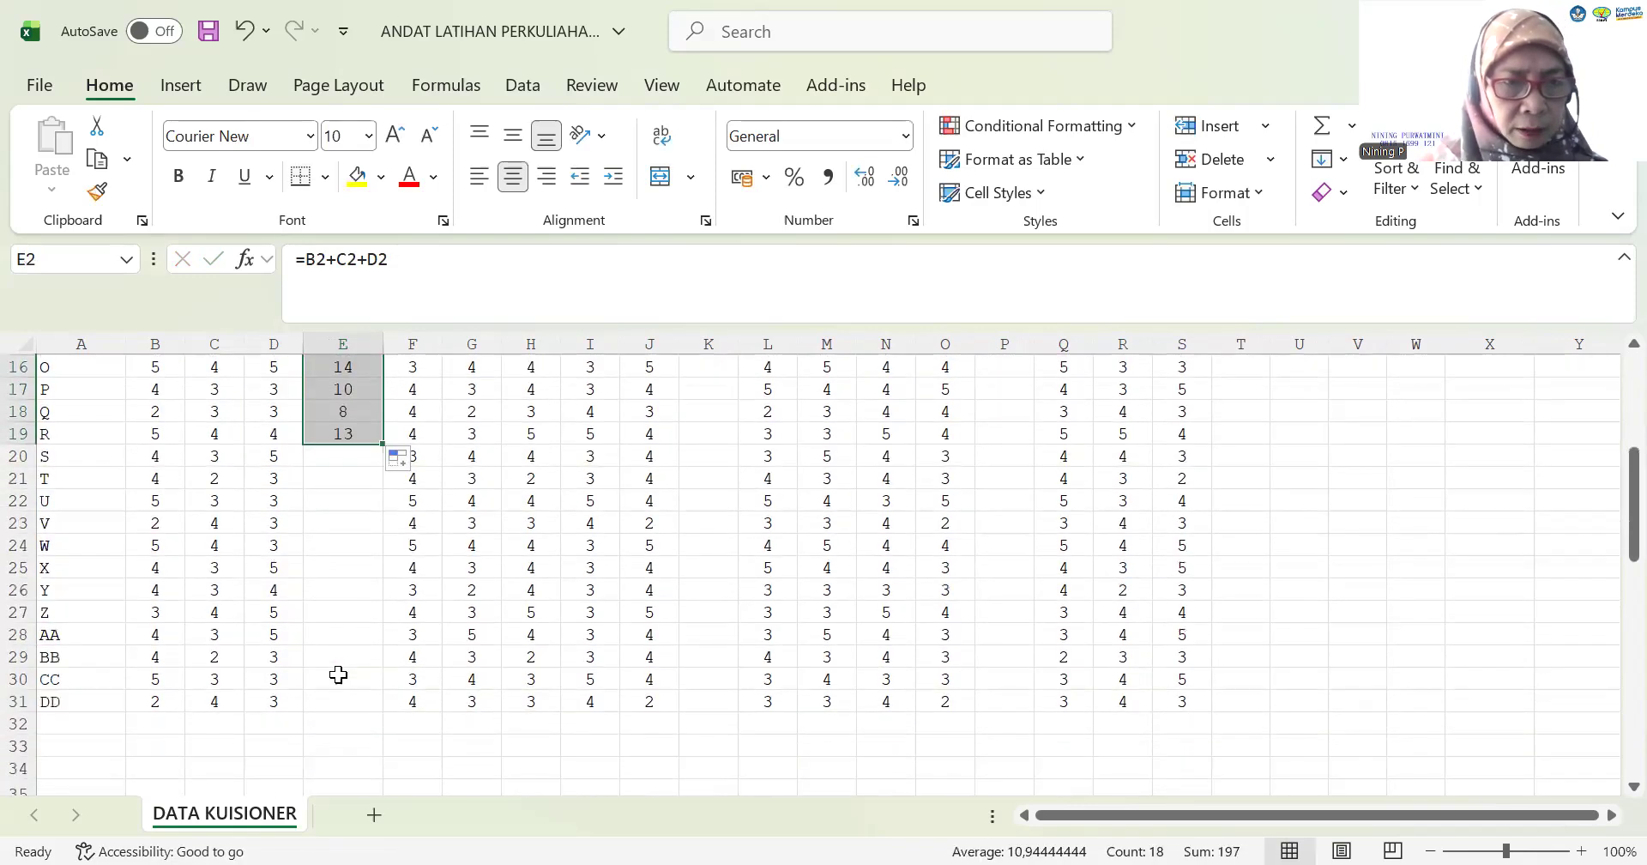
drag(383, 441, 383, 702)
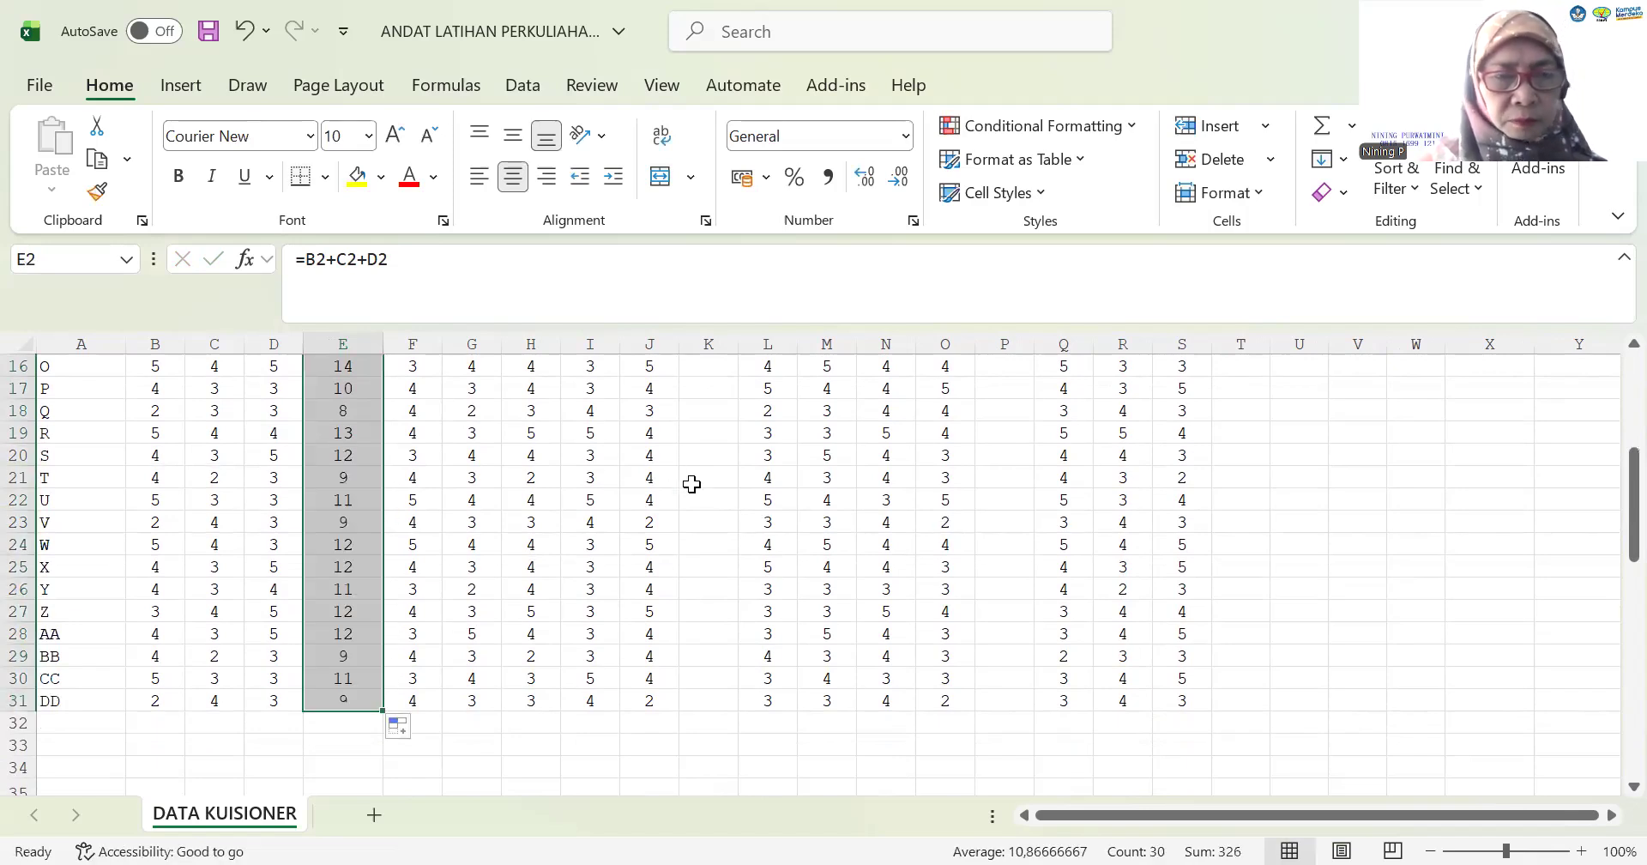
Total M1 to M5 for respondent A by entering =F2+G2+H2+I2+J2 in K2
scroll(697, 486, up, 4)
scroll(697, 486, up, 1)
click(708, 387)
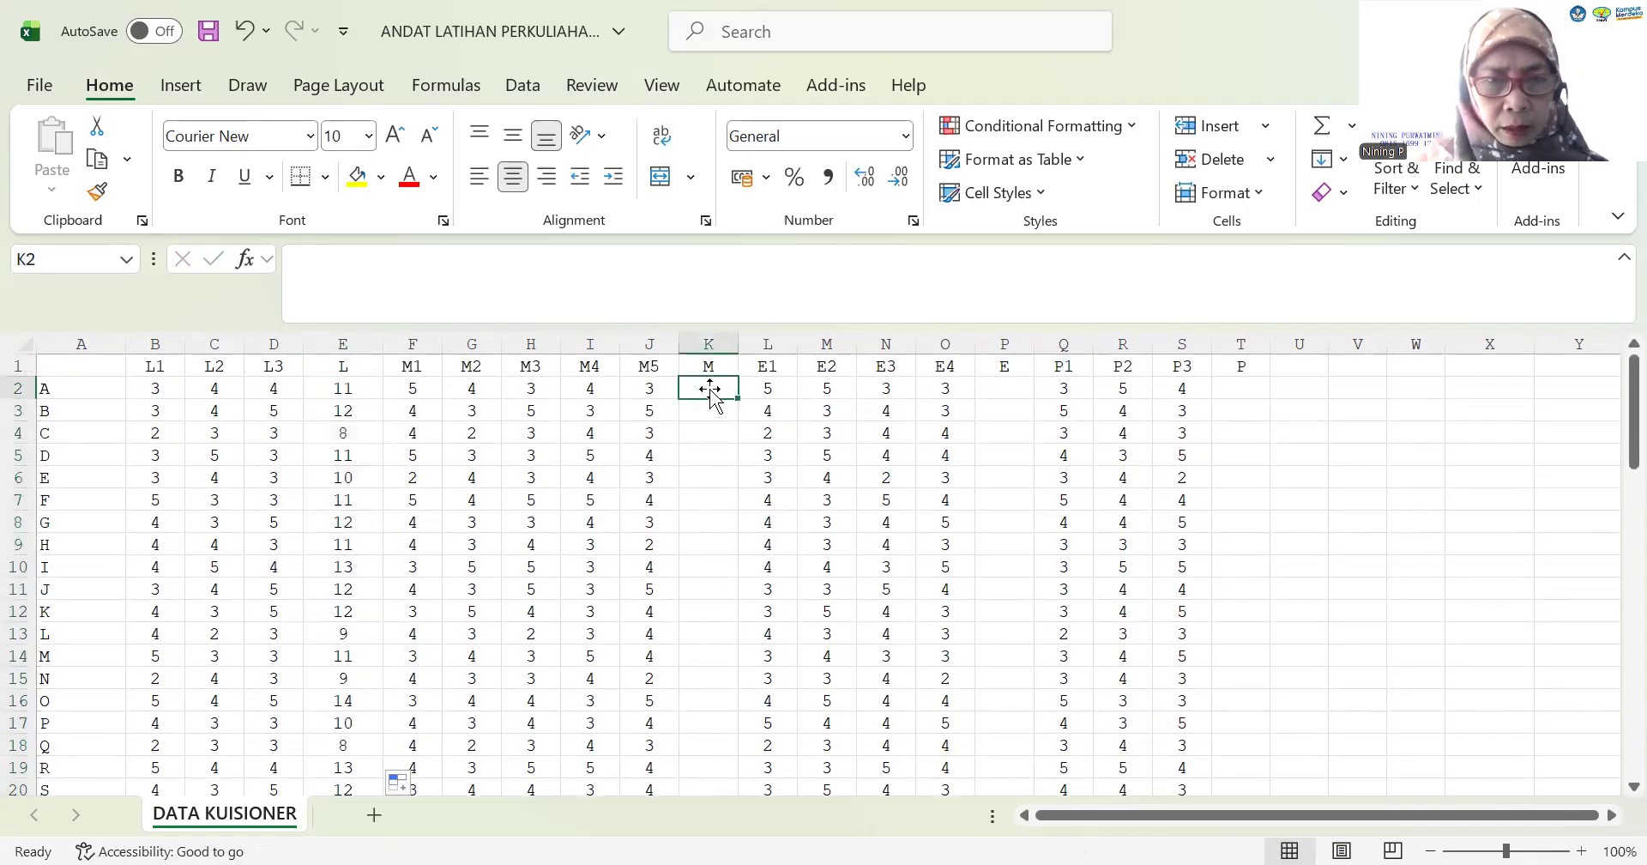
text(=)
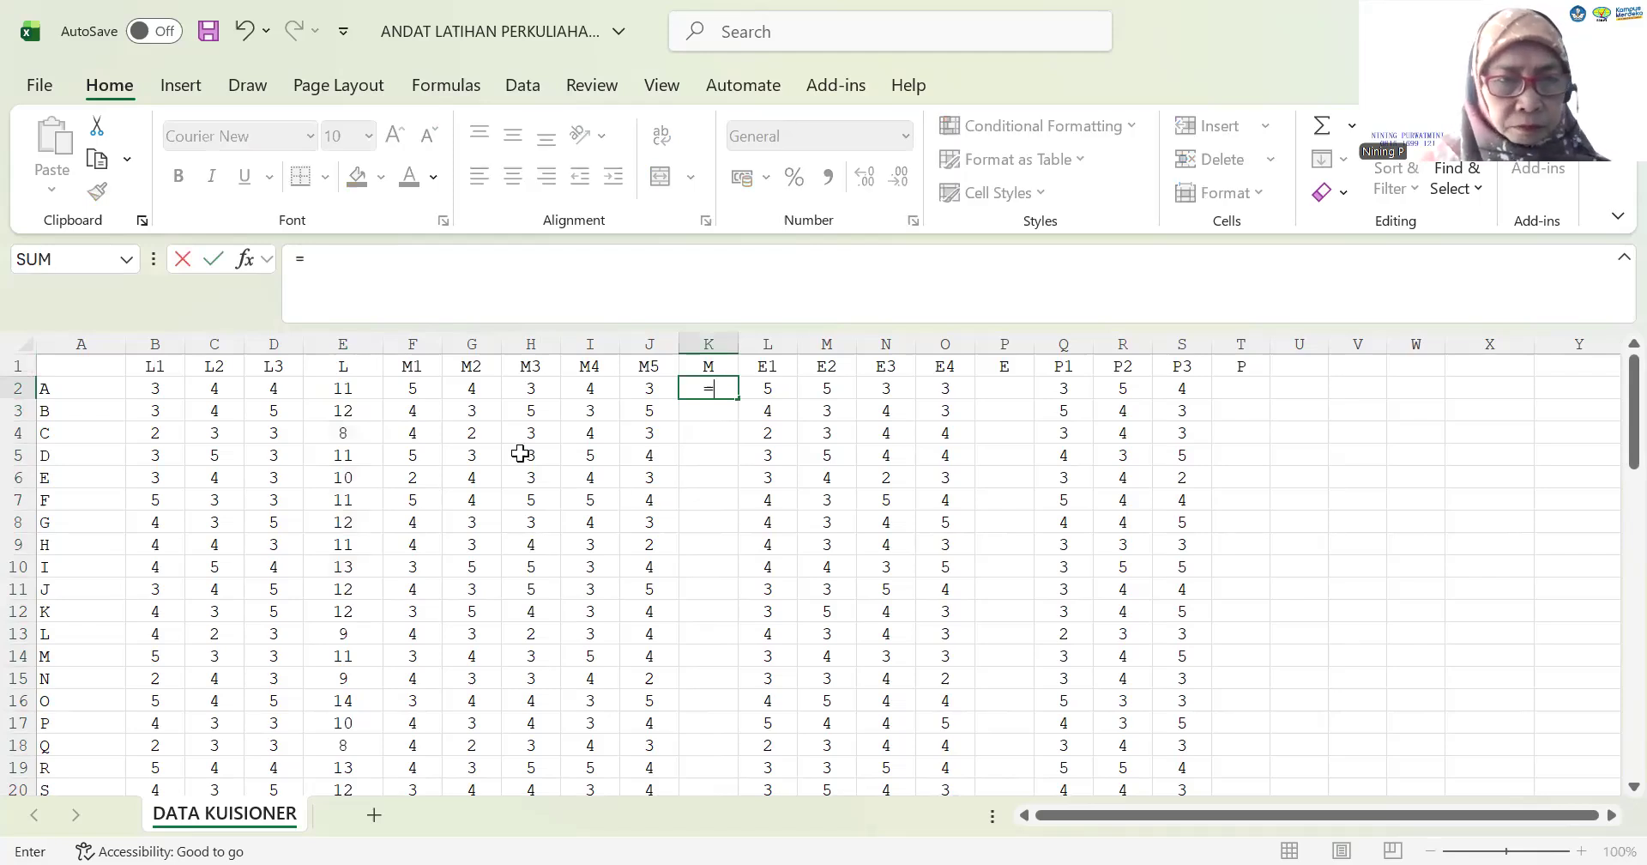
click(420, 387)
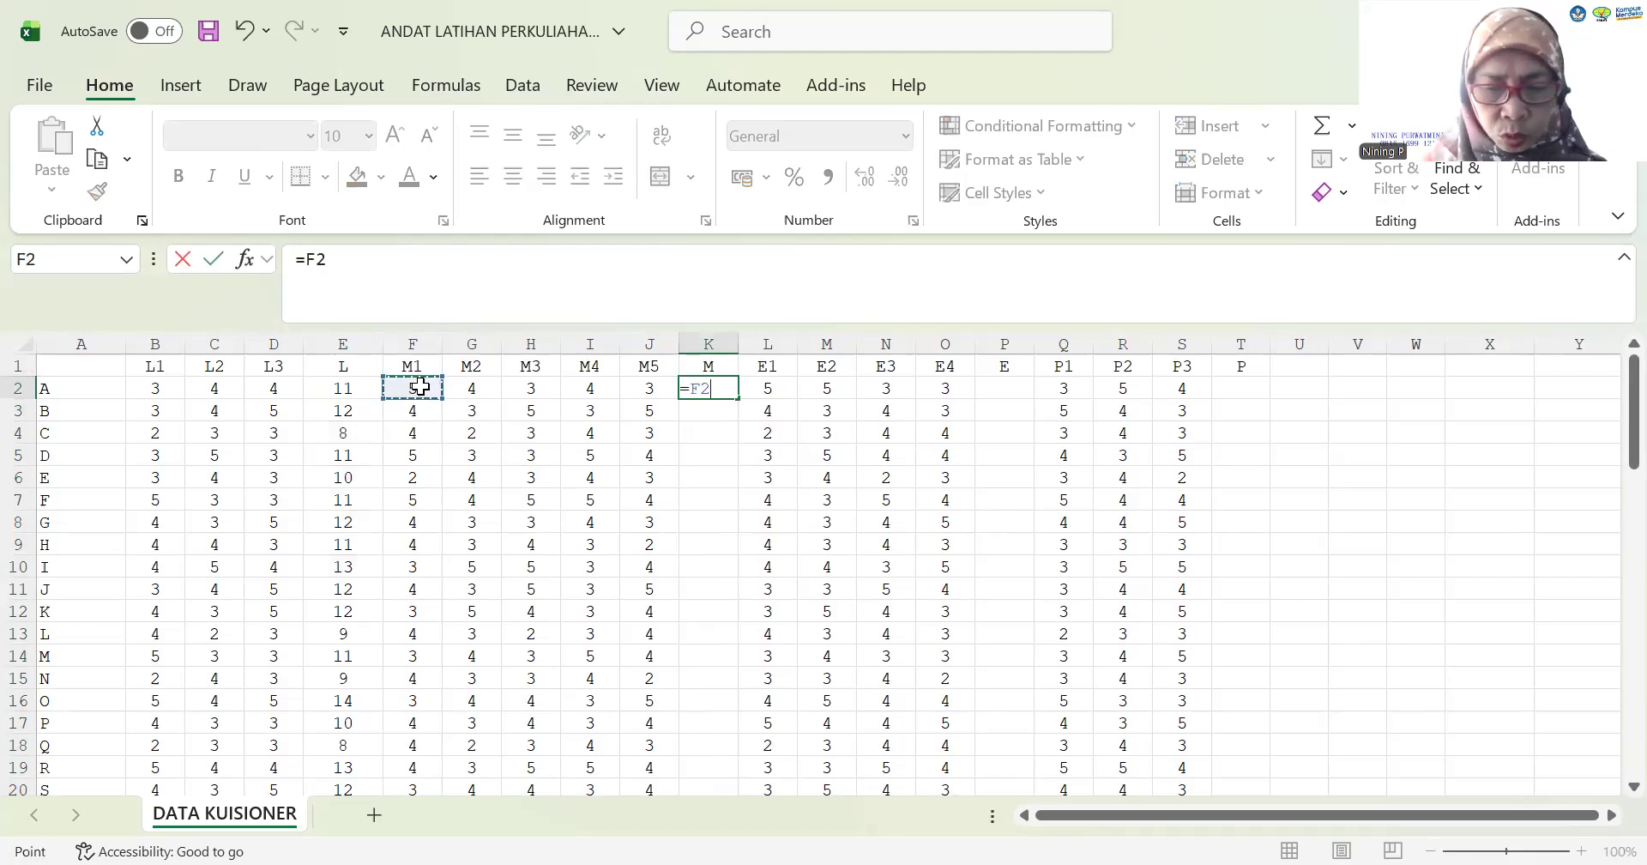
text(+)
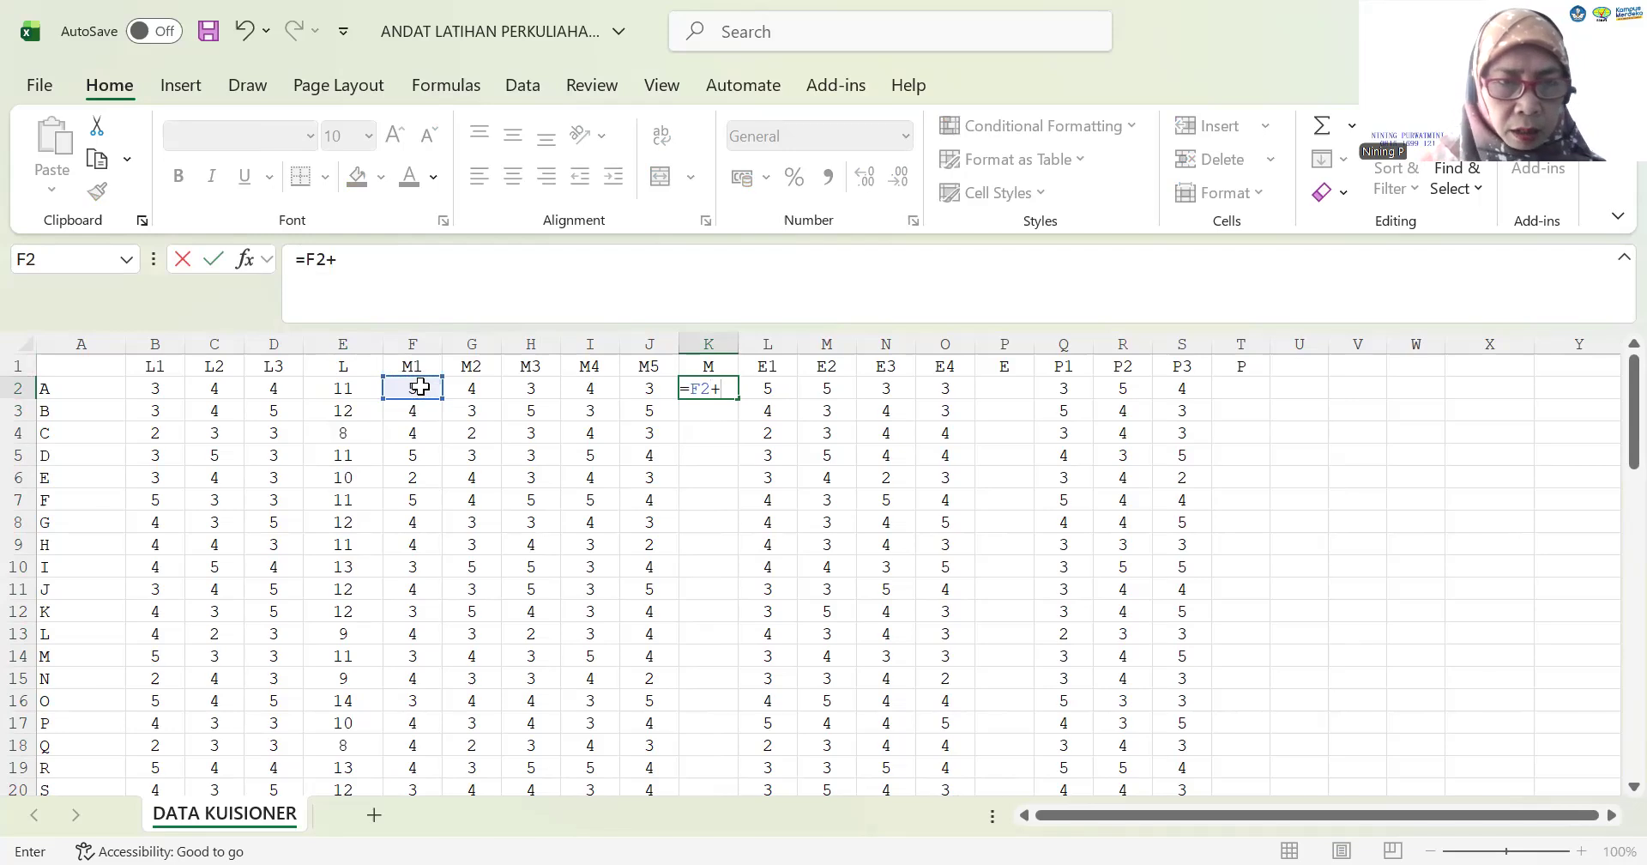
click(460, 389)
text(+)
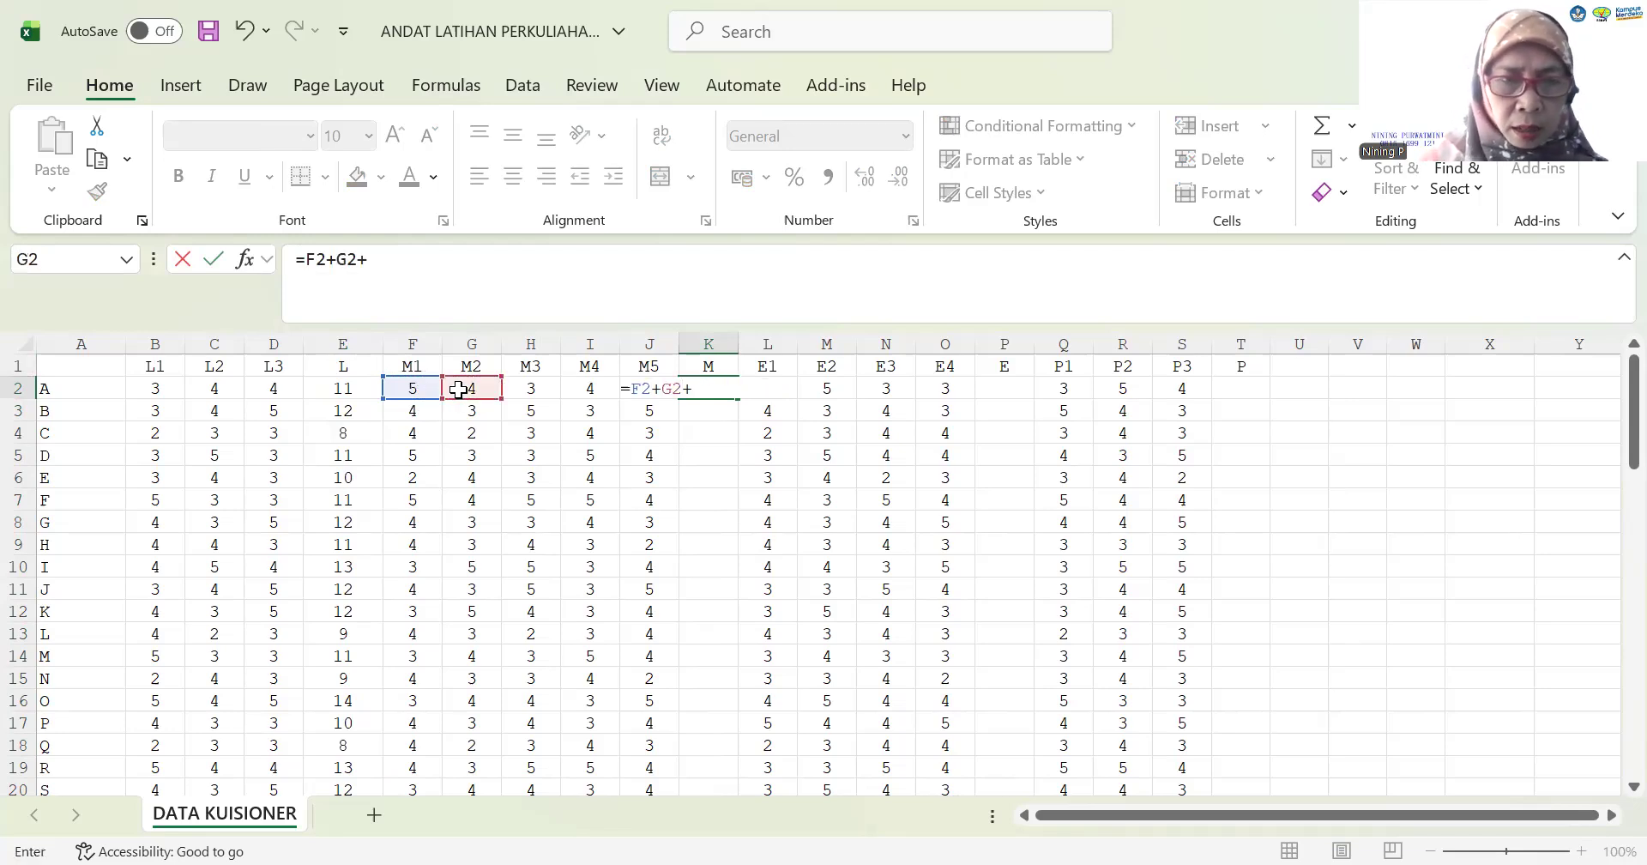
click(539, 389)
text(+)
click(591, 388)
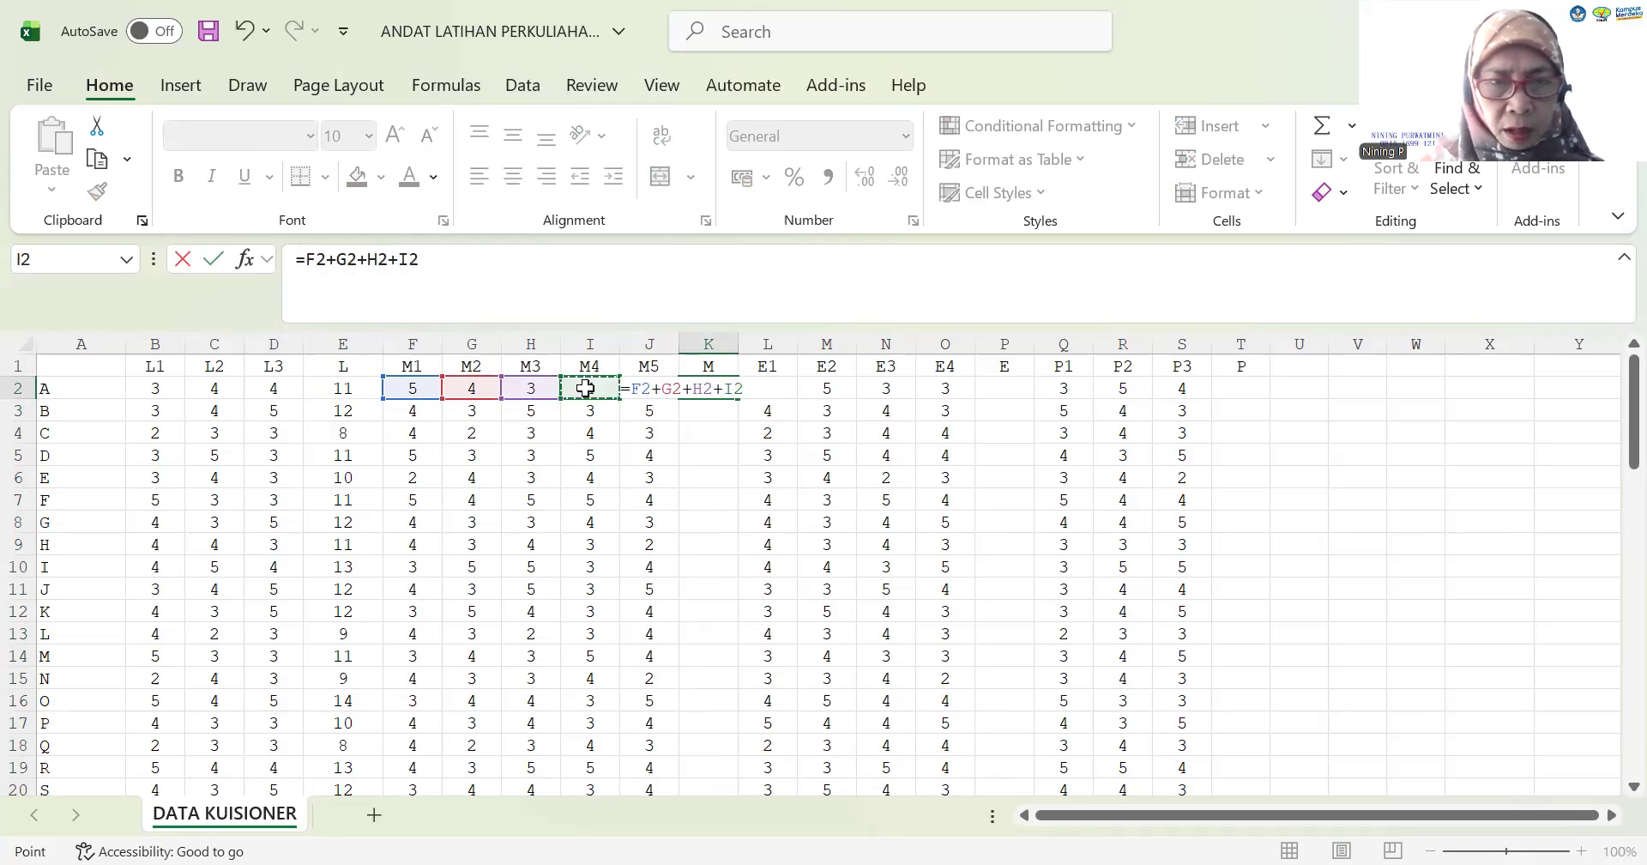
text(+)
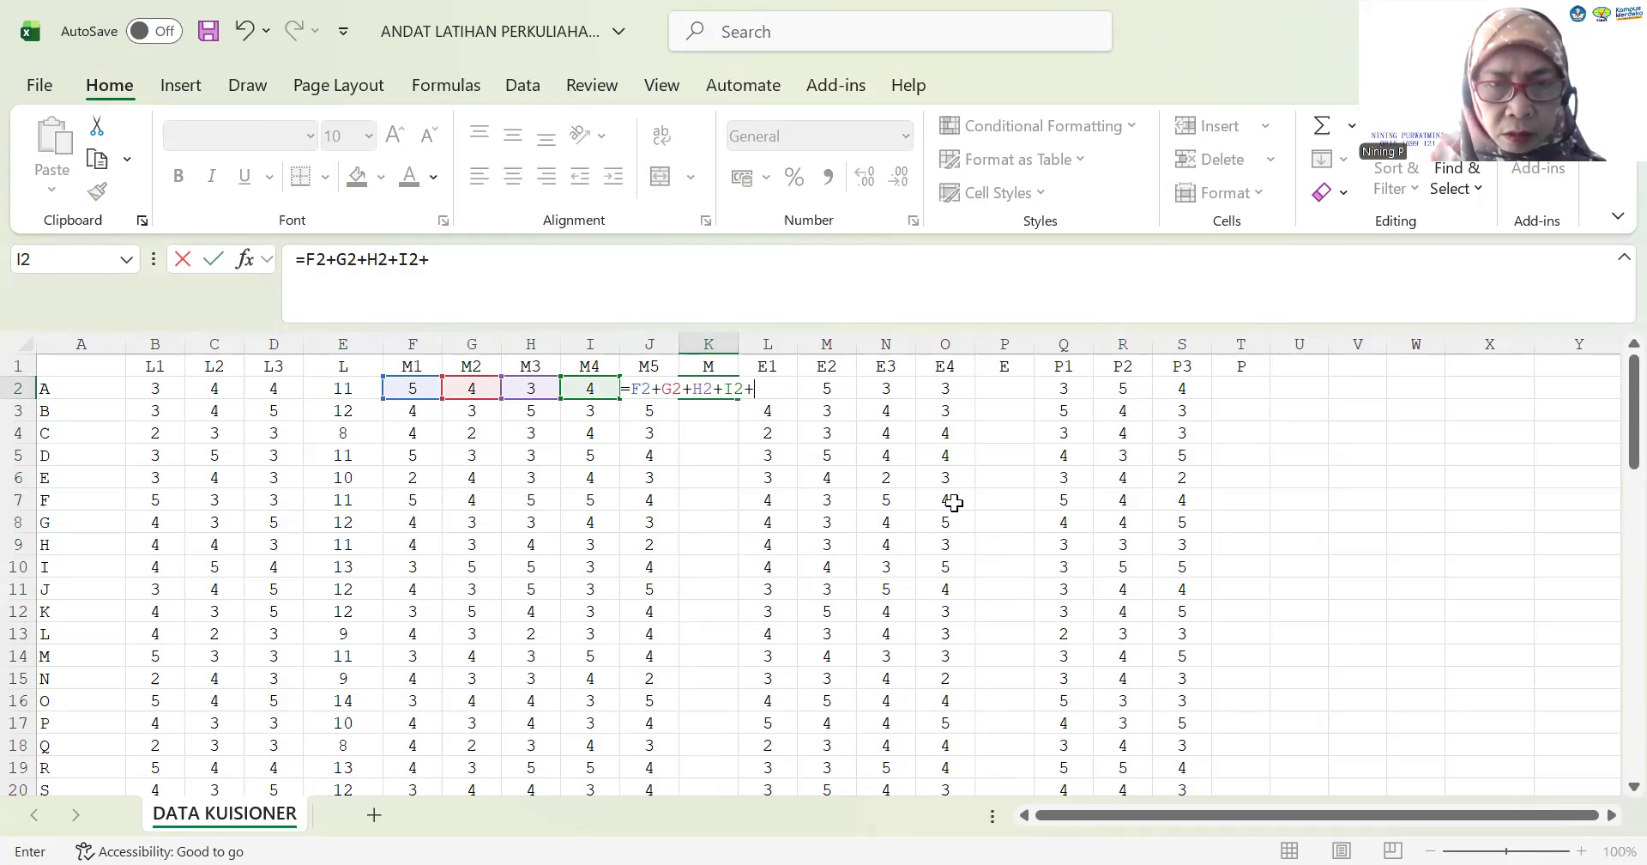
text(2)
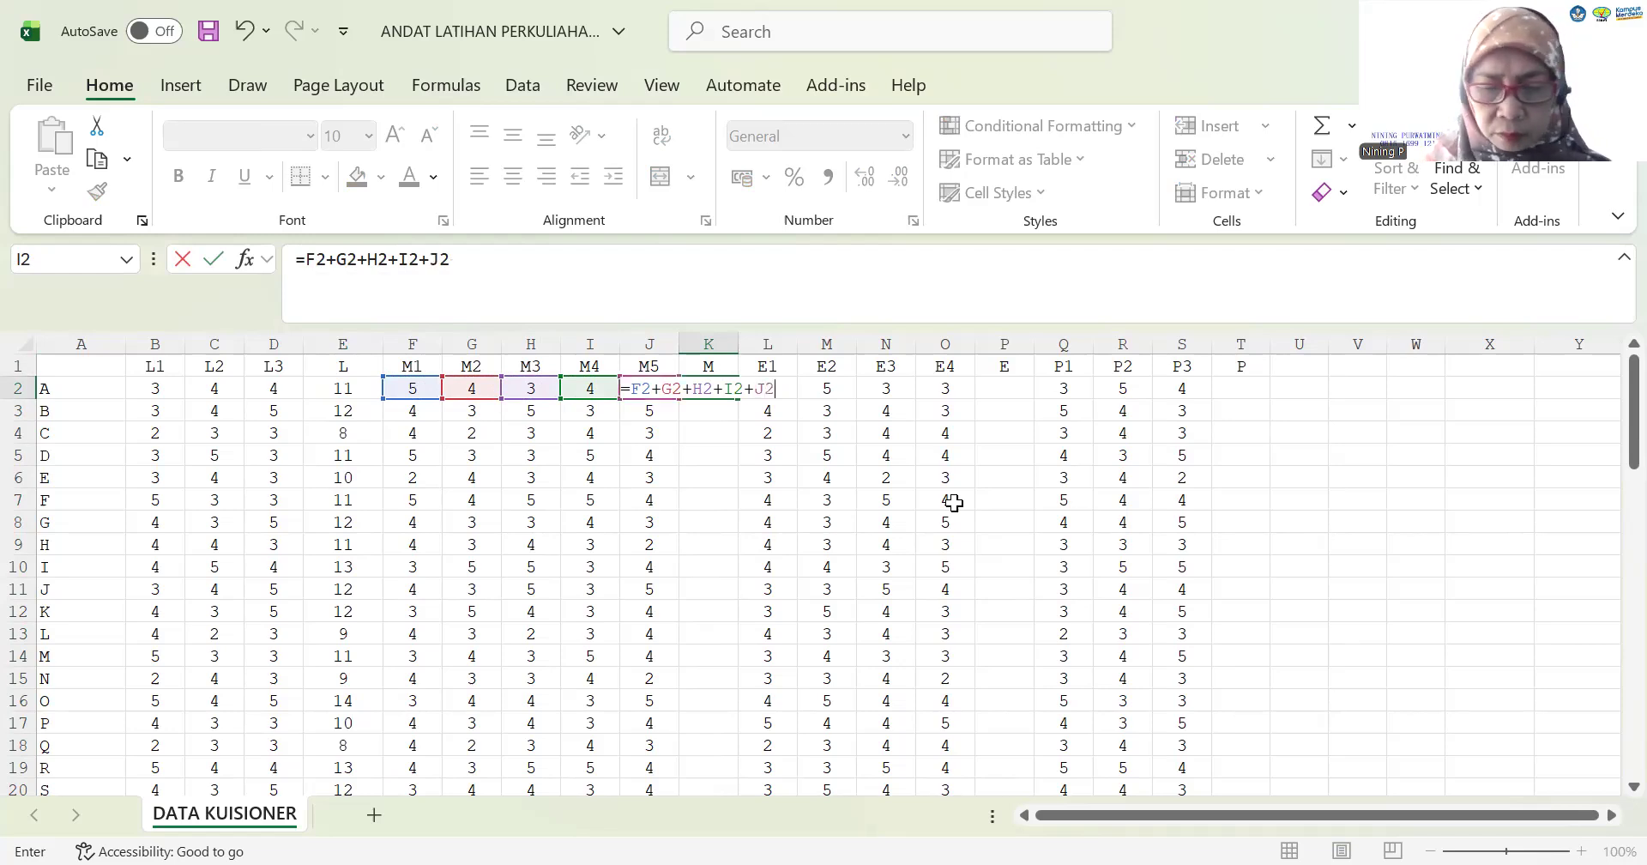
key(Return)
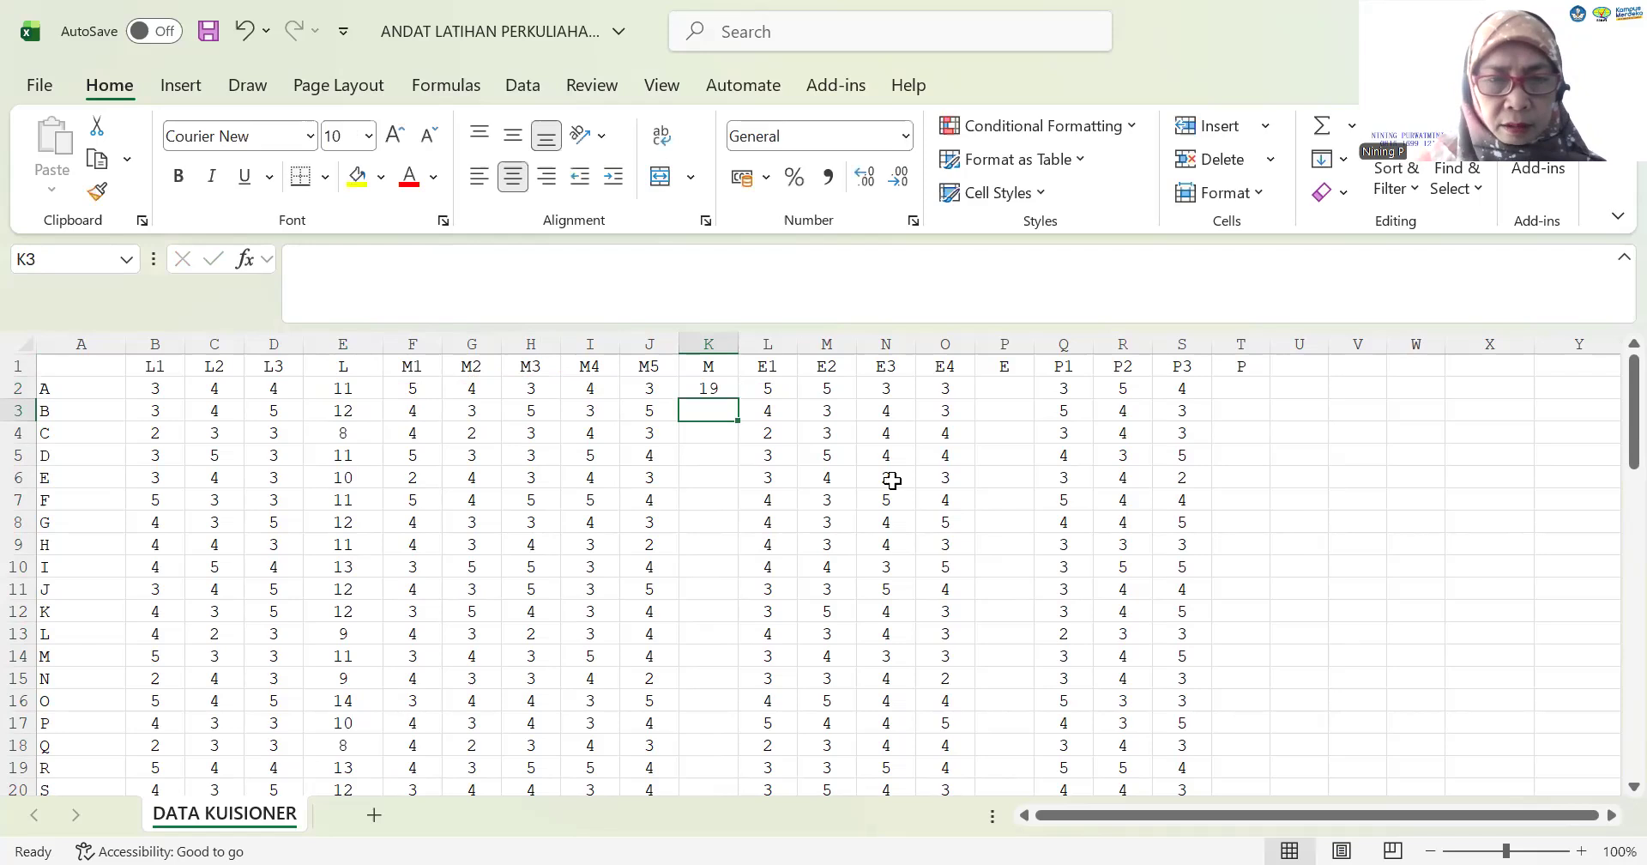
Fill the M total formula from K2 down to K31 for all respondents
click(712, 392)
drag(736, 401, 707, 729)
scroll(712, 570, down, 3)
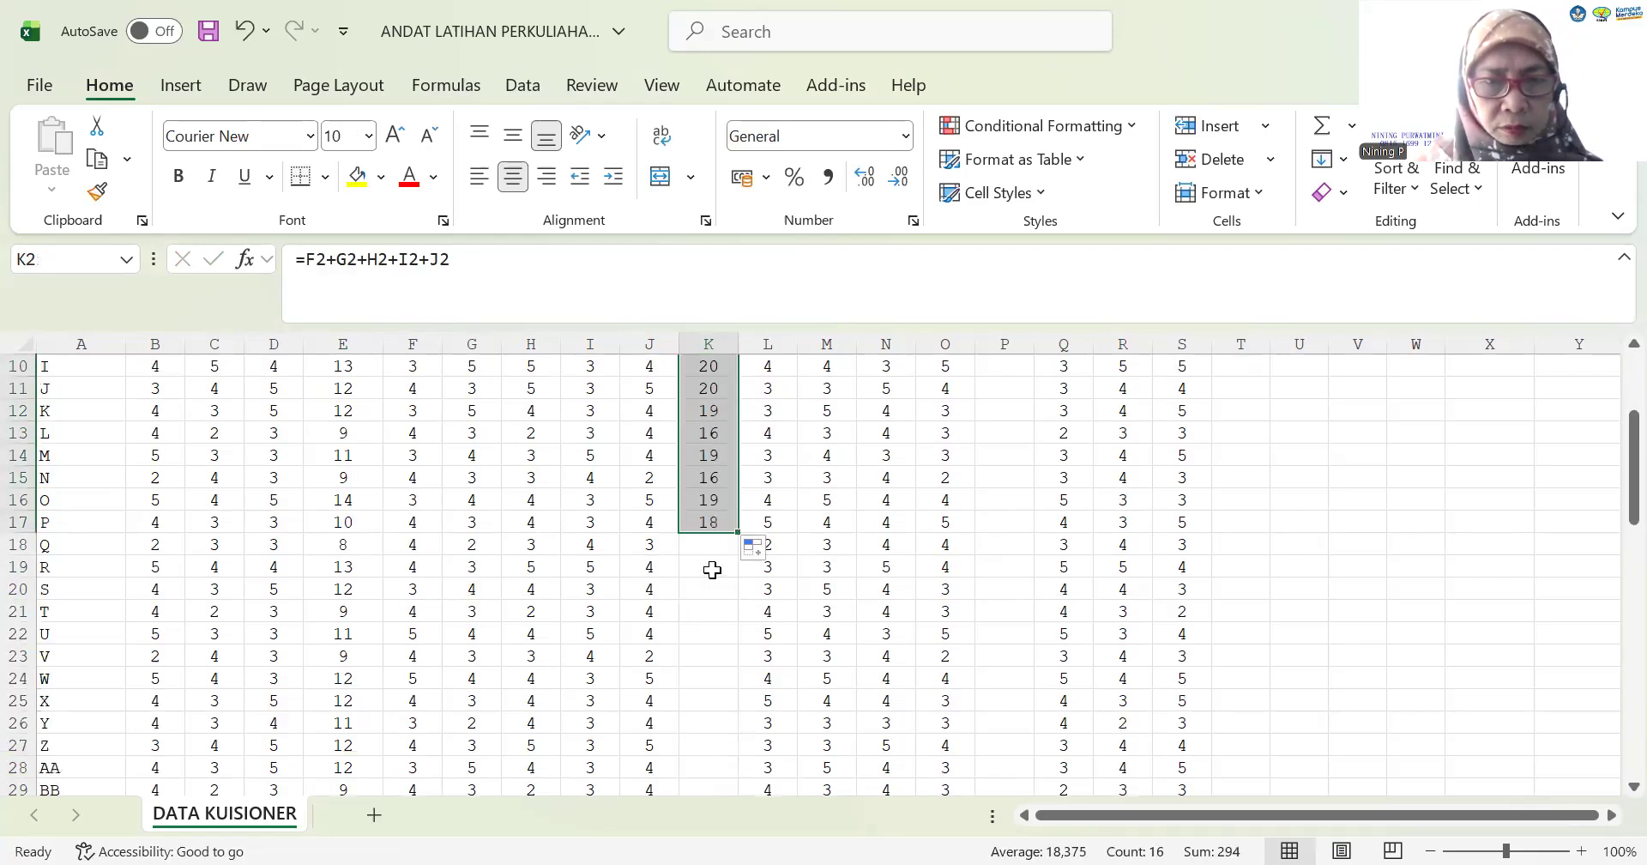
scroll(712, 569, down, 2)
drag(737, 418, 725, 706)
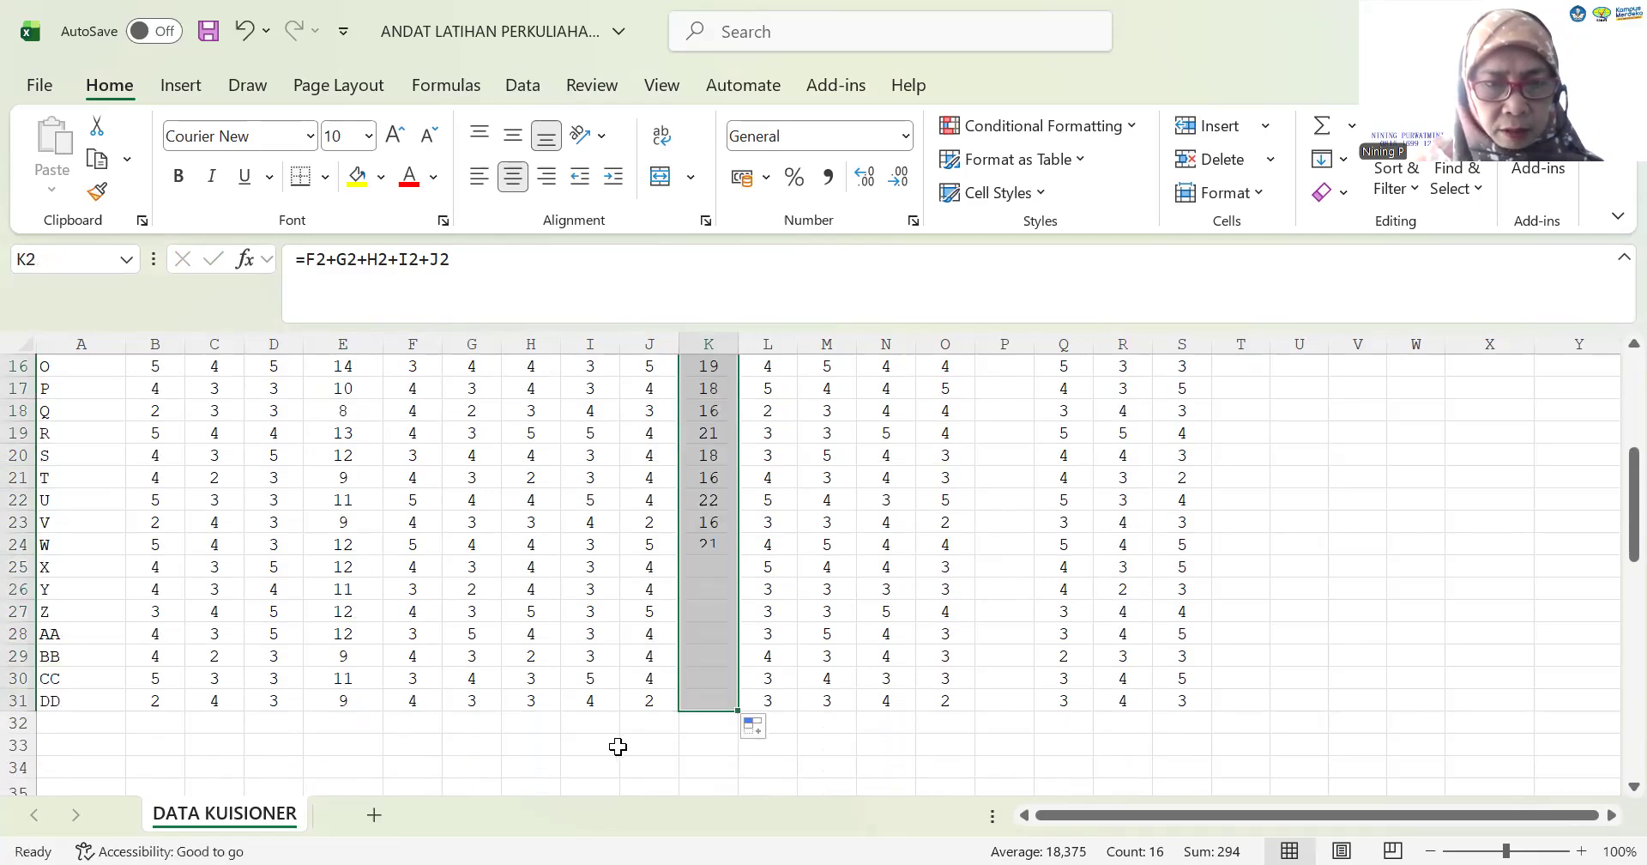
click(344, 339)
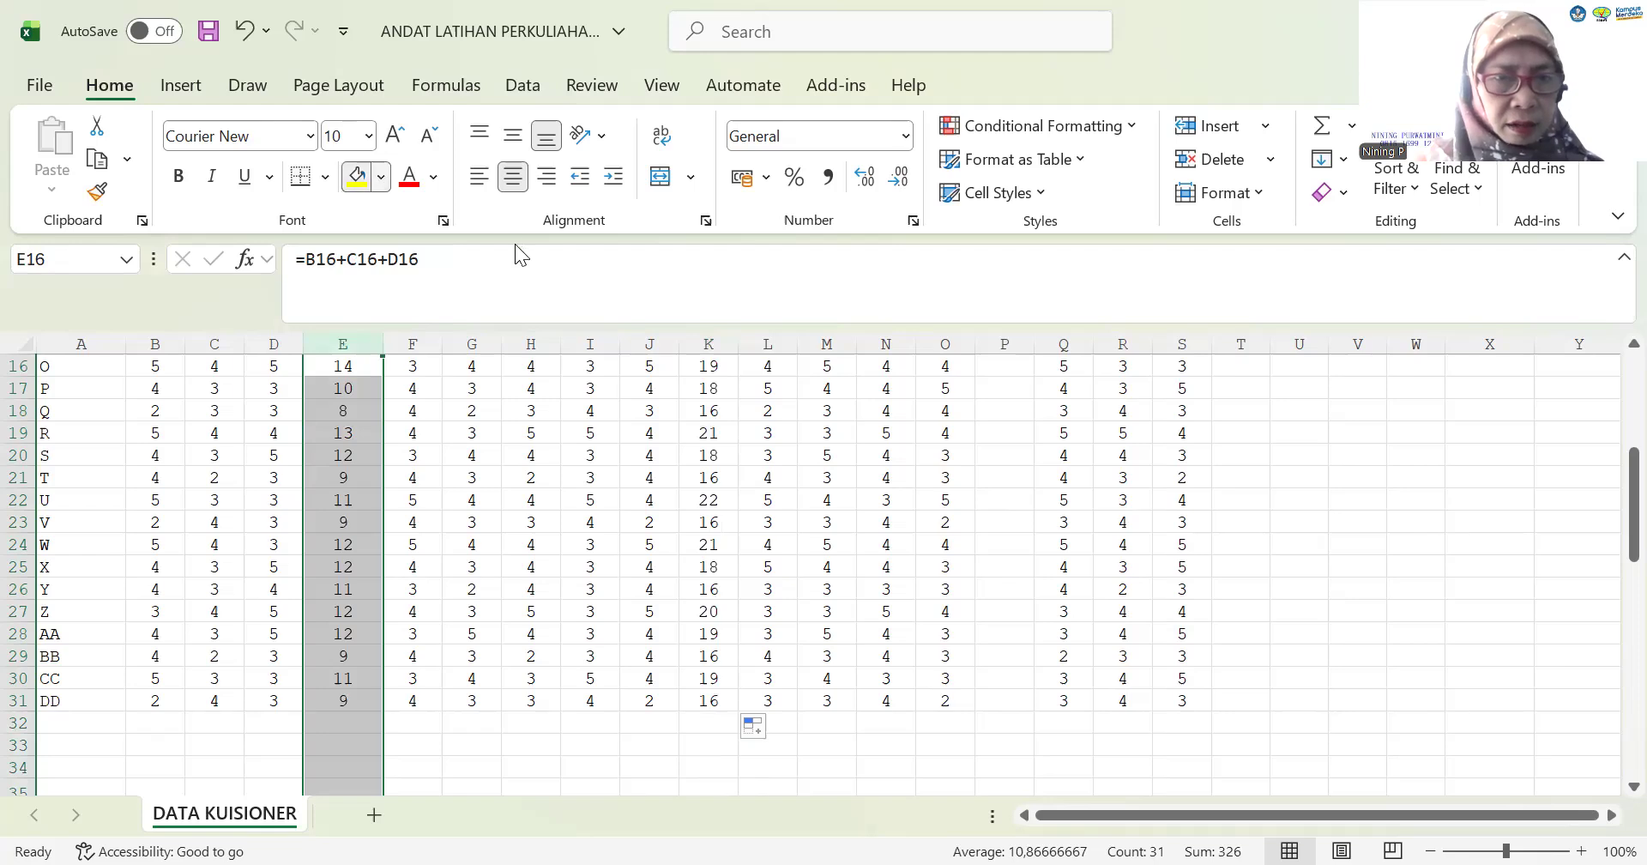
click(381, 178)
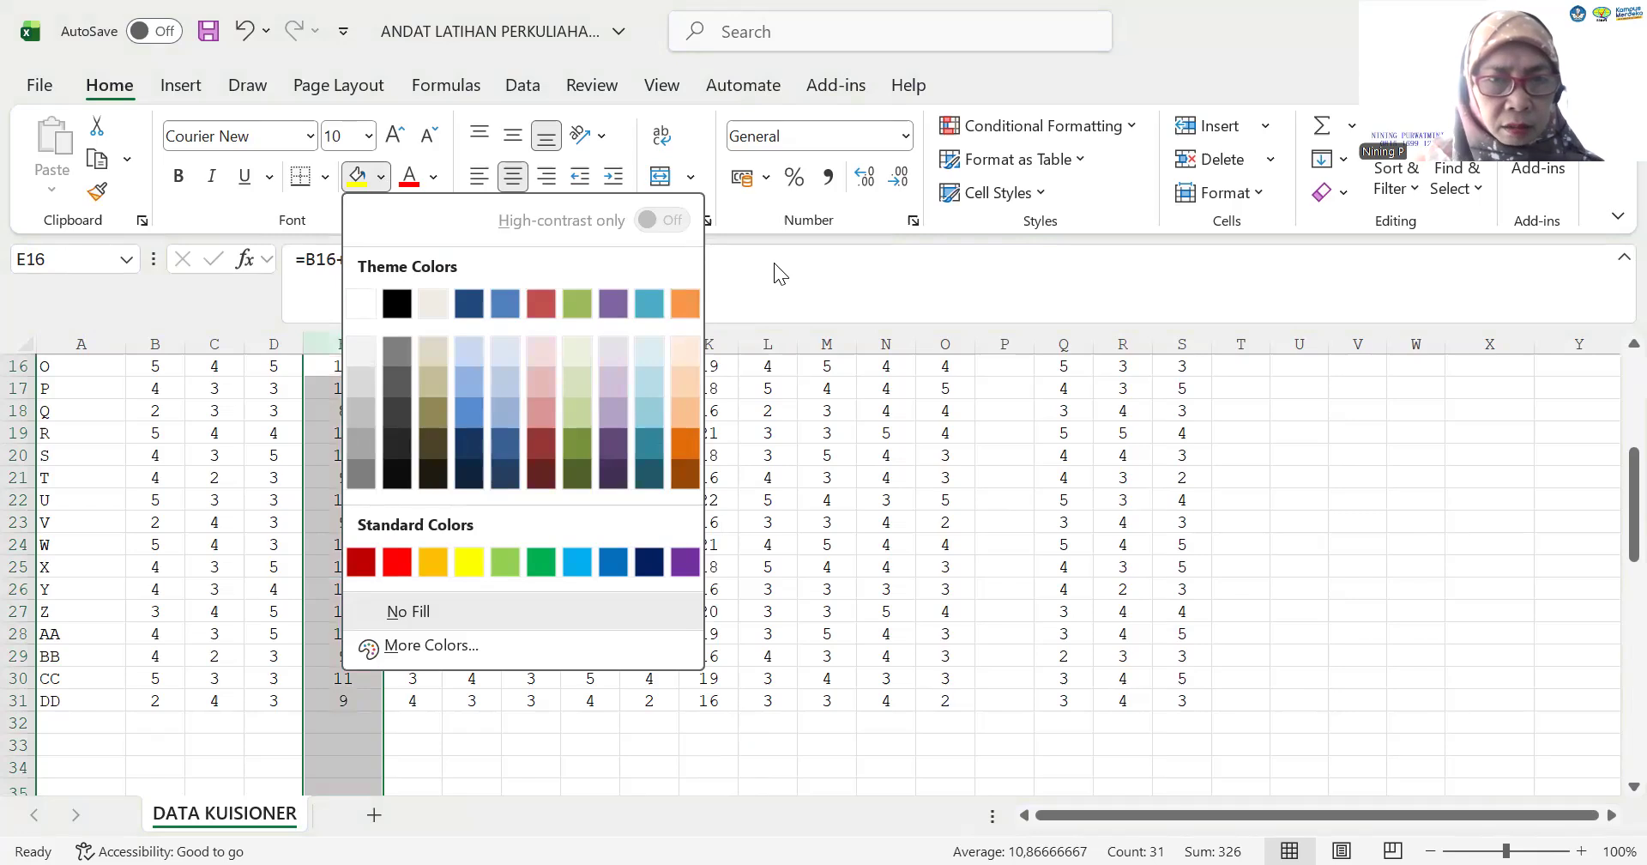
key(Escape)
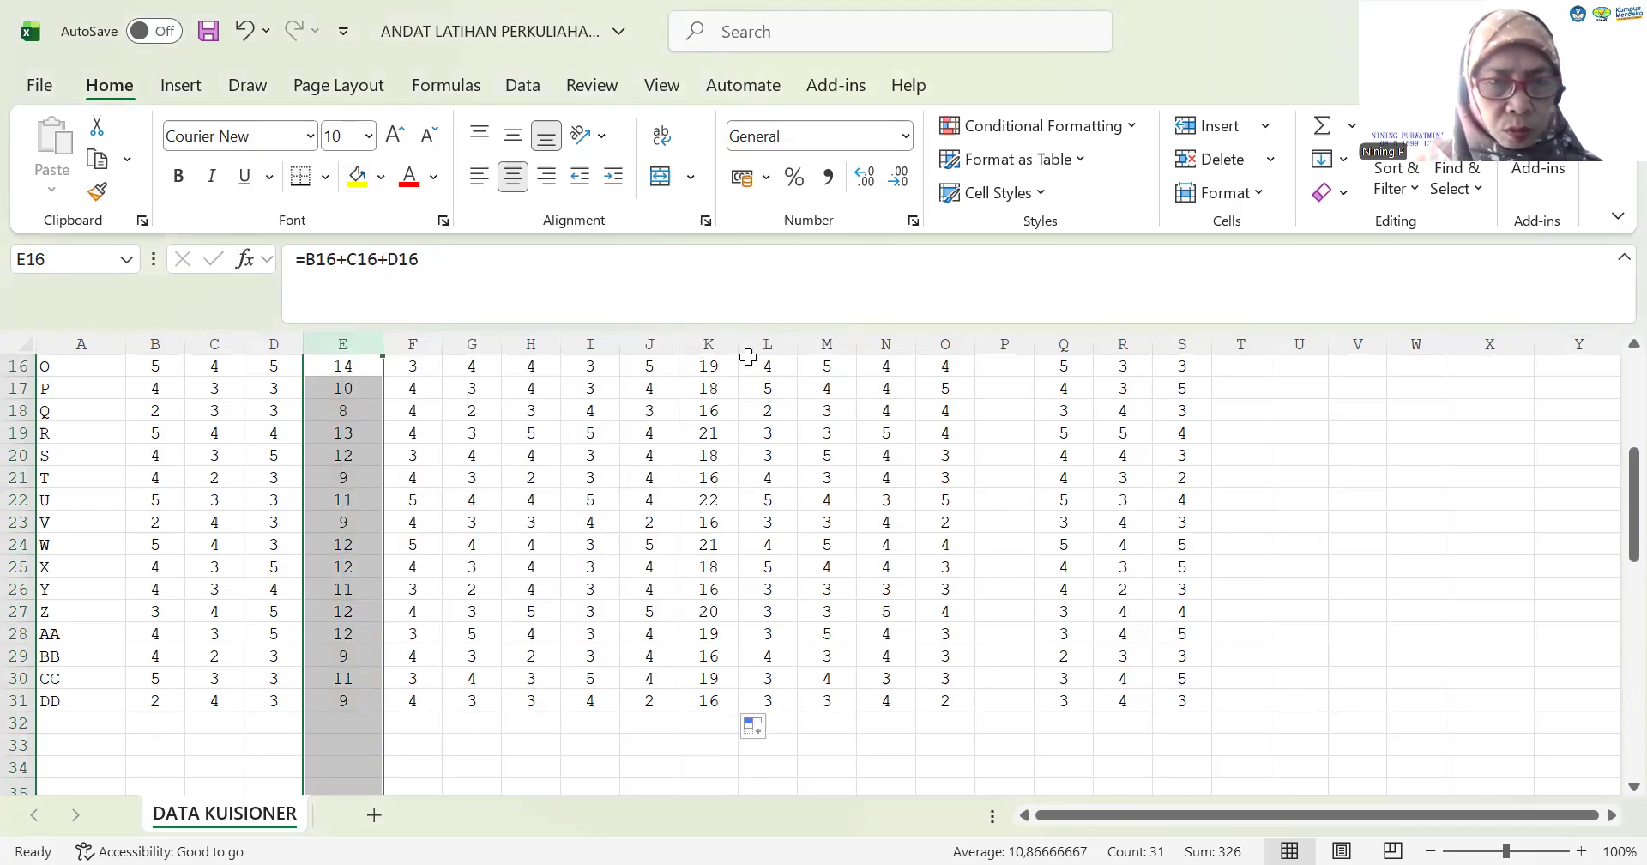
Shade the whole M total column K with the lightest red theme fill colour
click(704, 343)
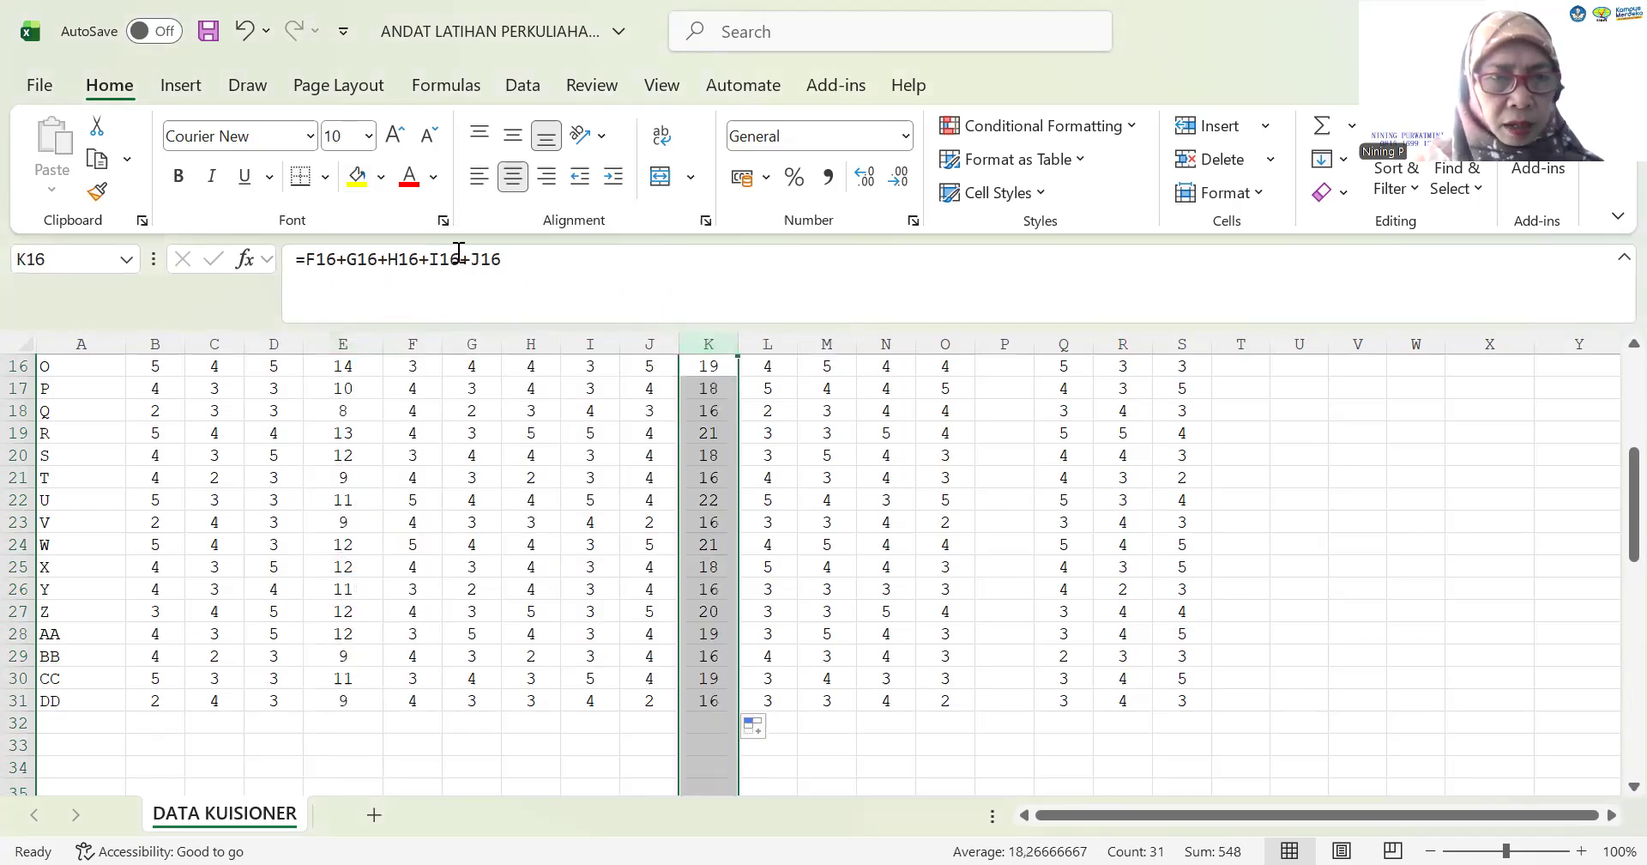
click(381, 177)
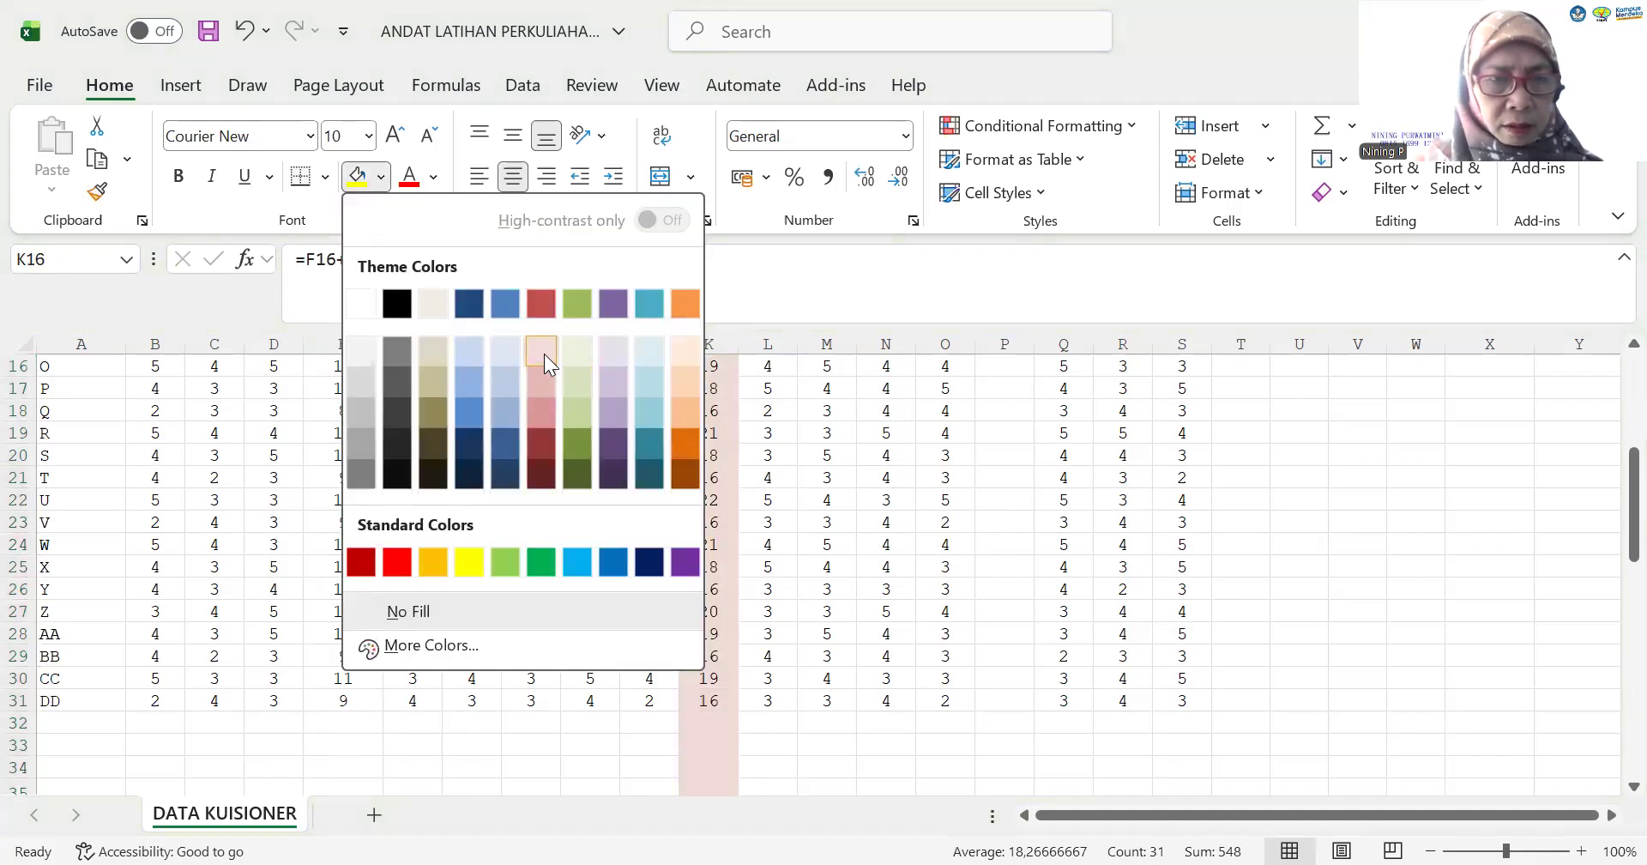
click(544, 354)
Apply the same light red fill to the other total columns E, P and T
click(348, 336)
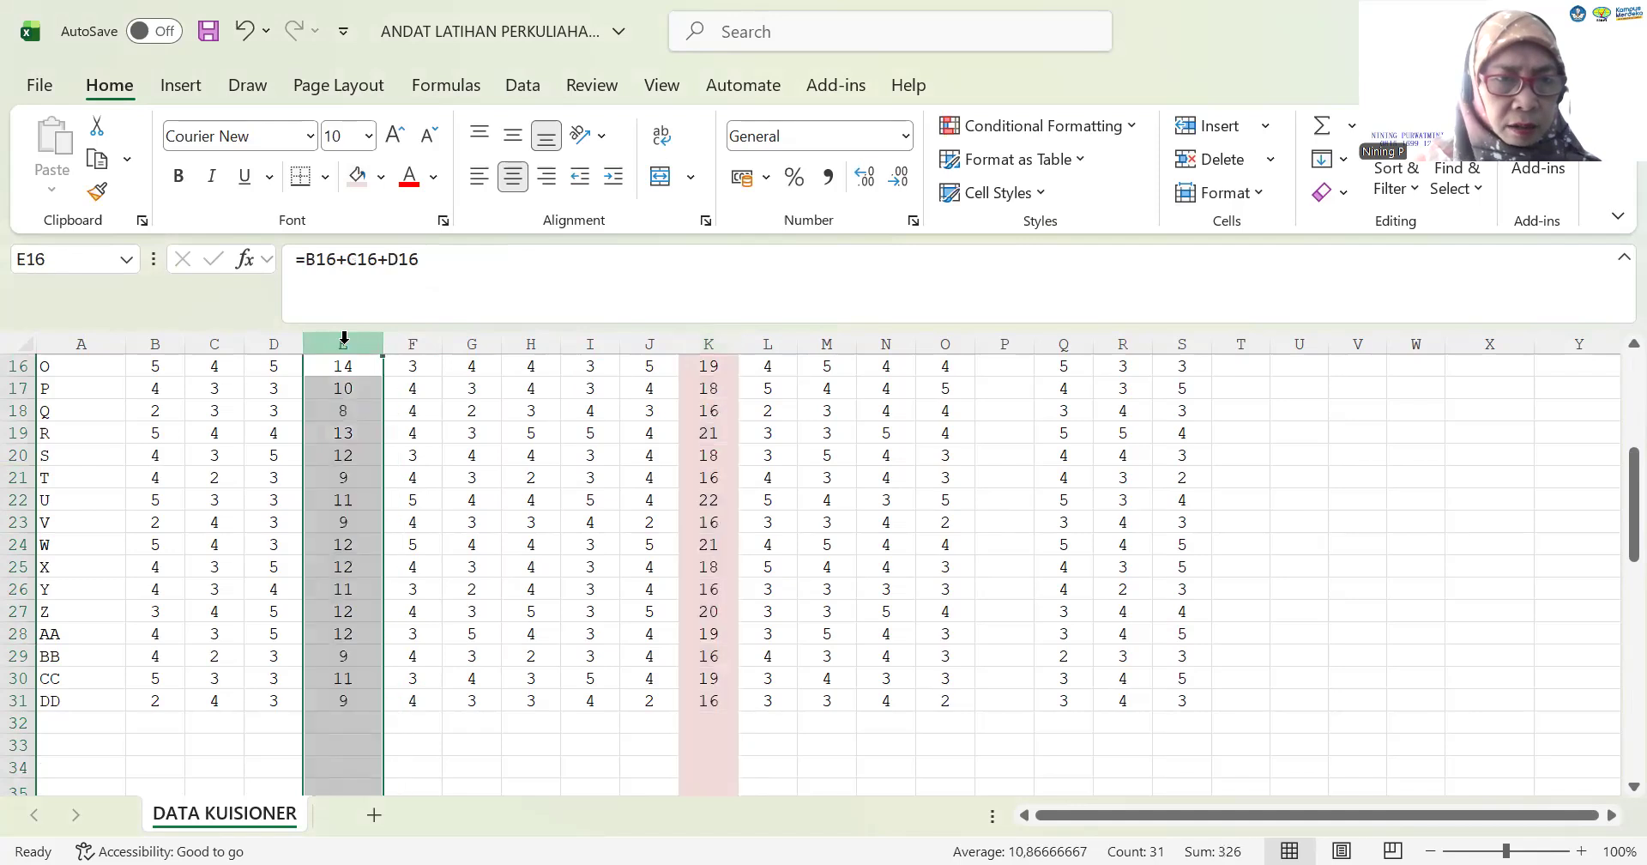
click(357, 177)
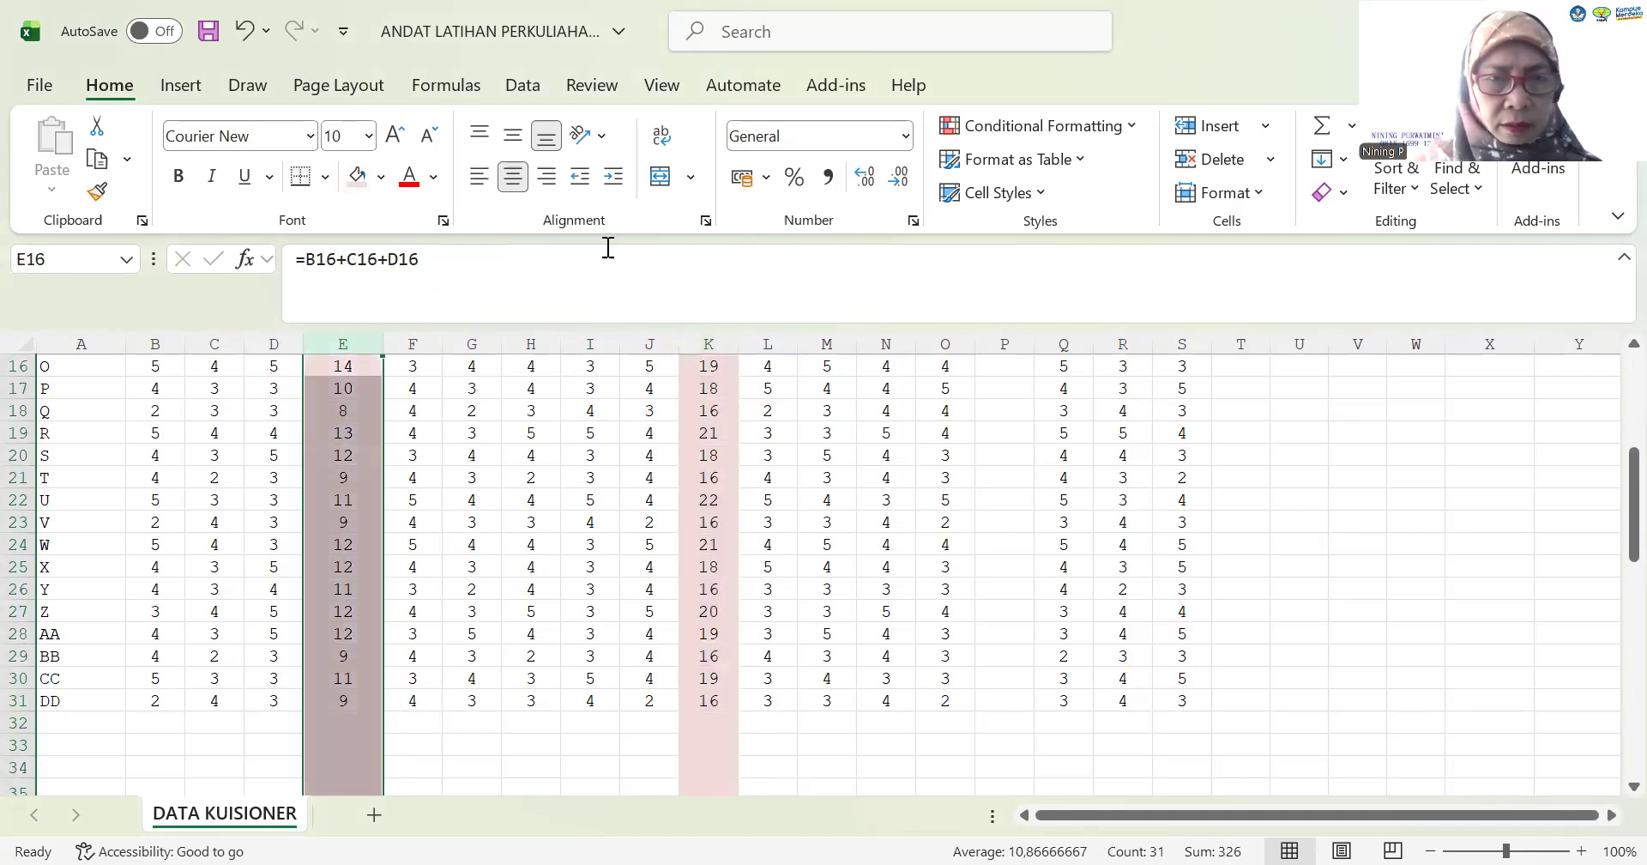
click(1001, 333)
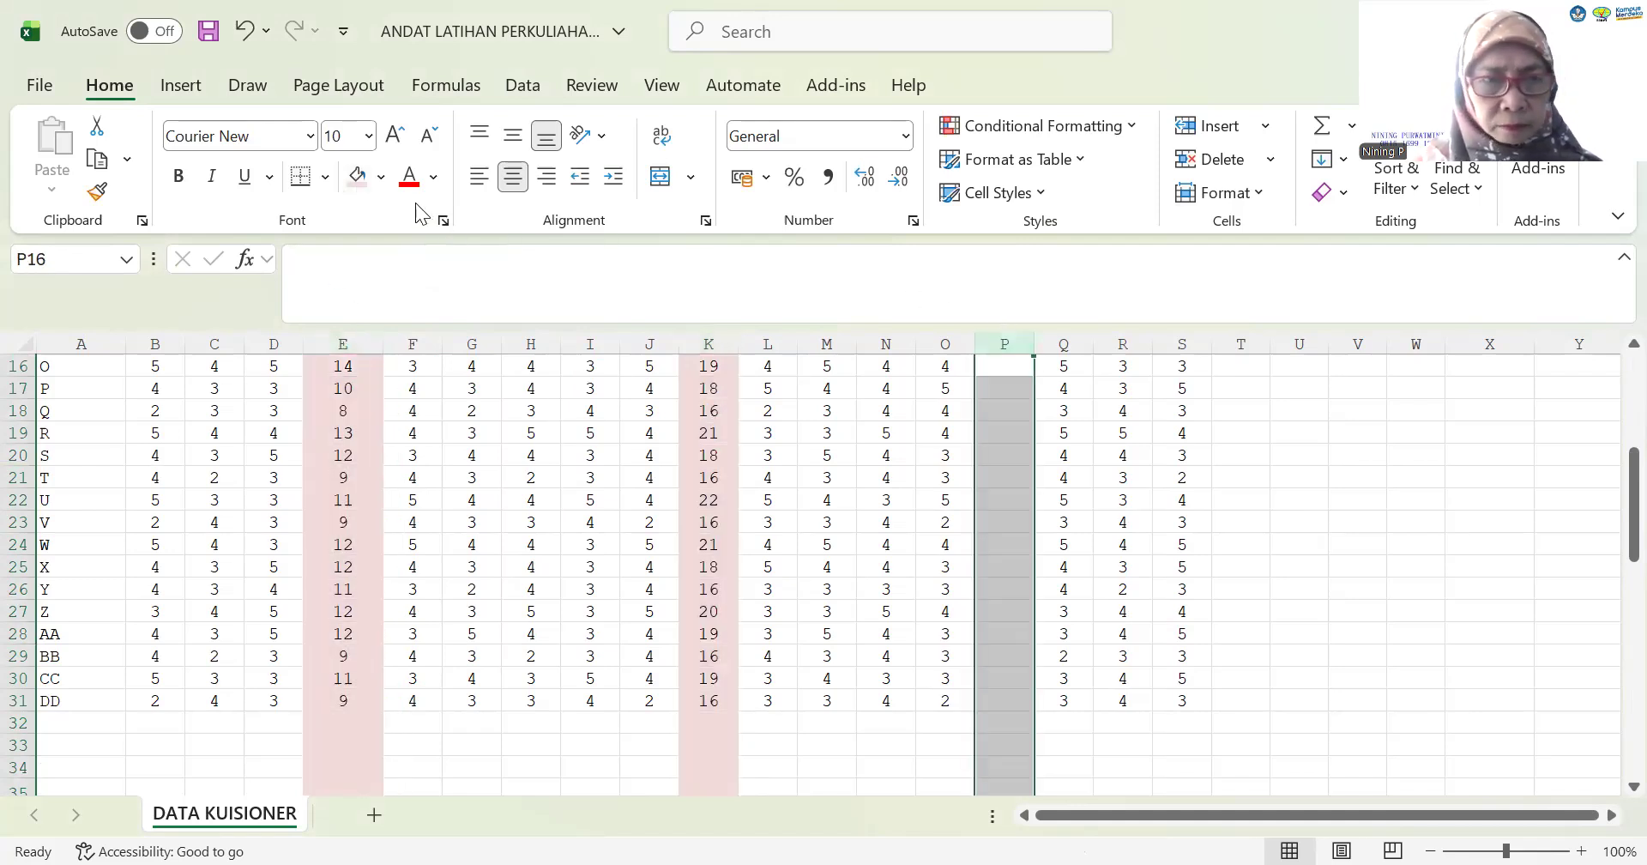
click(358, 176)
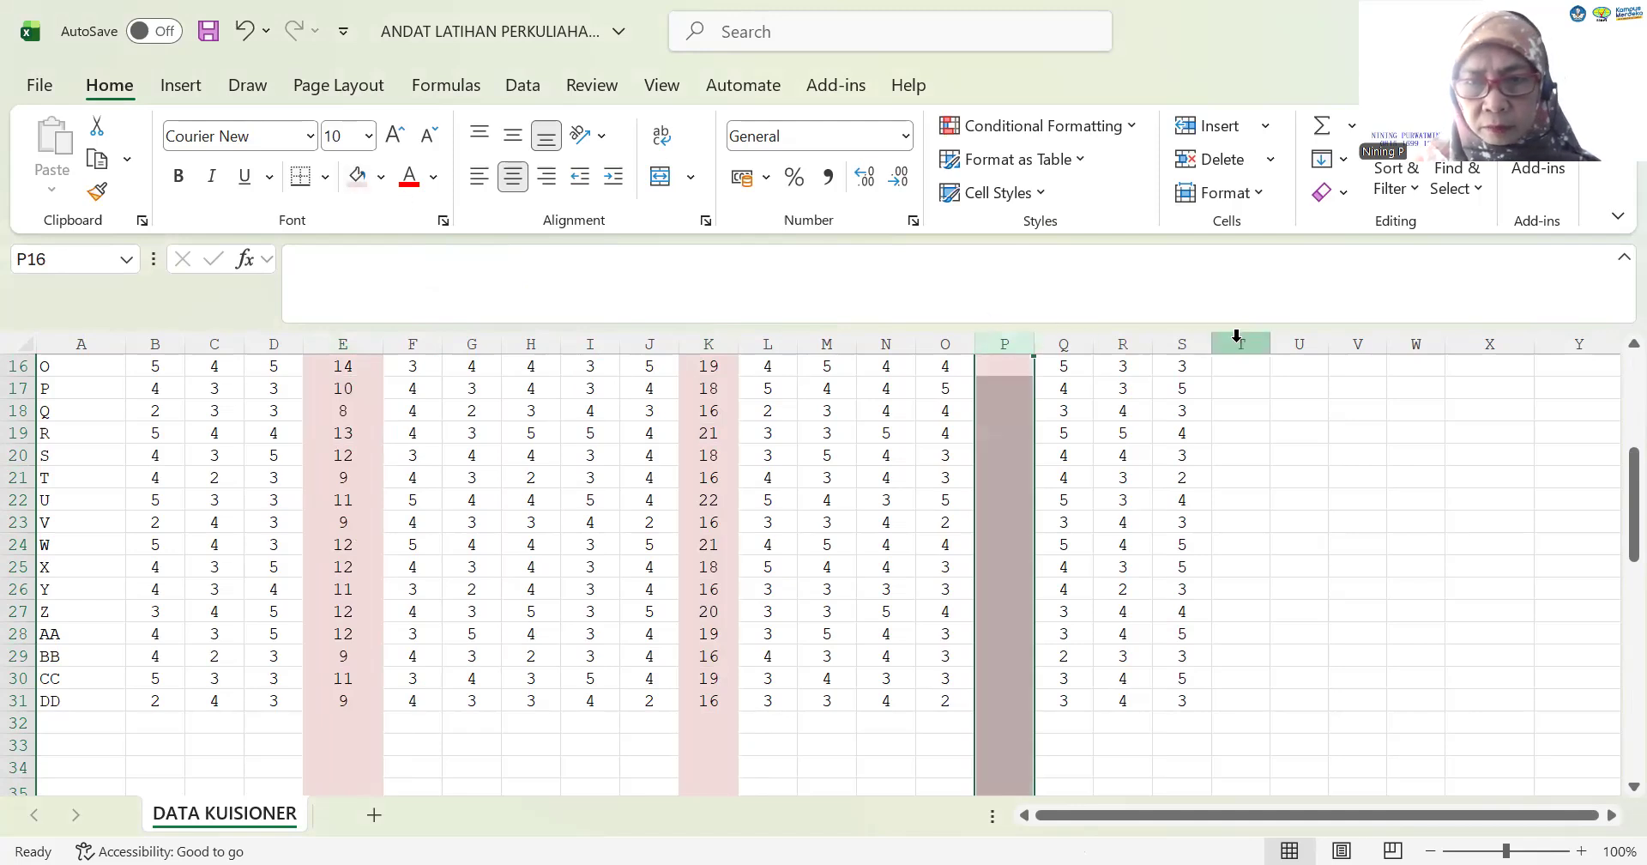
click(1237, 338)
click(357, 177)
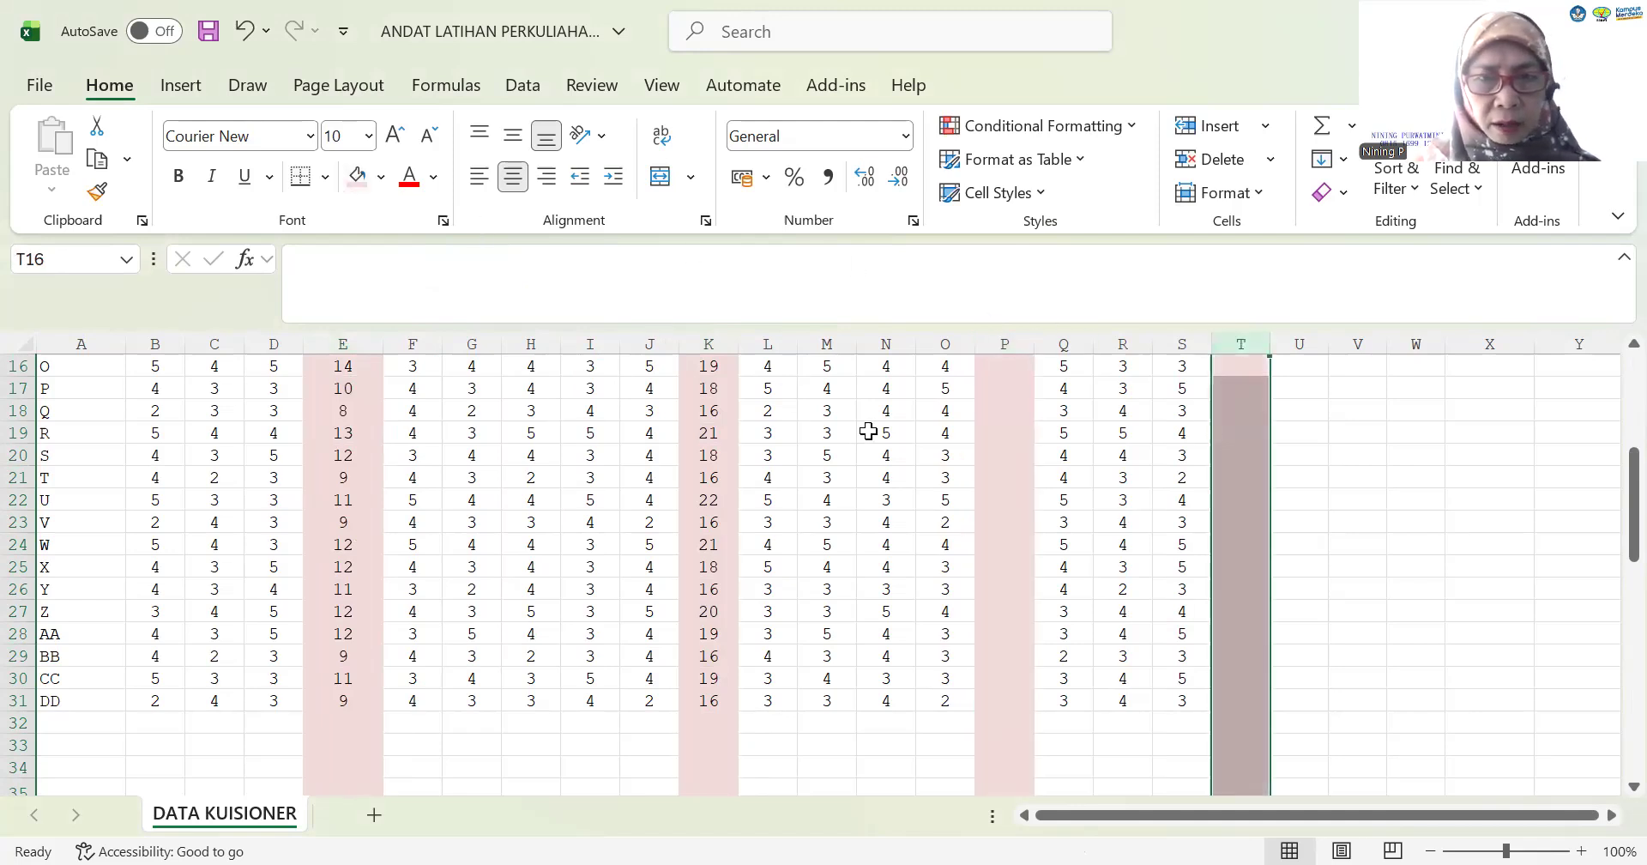
Total E1 to E4 for respondent A by entering =L2+M2+N2+O2 in P2
scroll(947, 453, up, 2)
scroll(947, 453, up, 3)
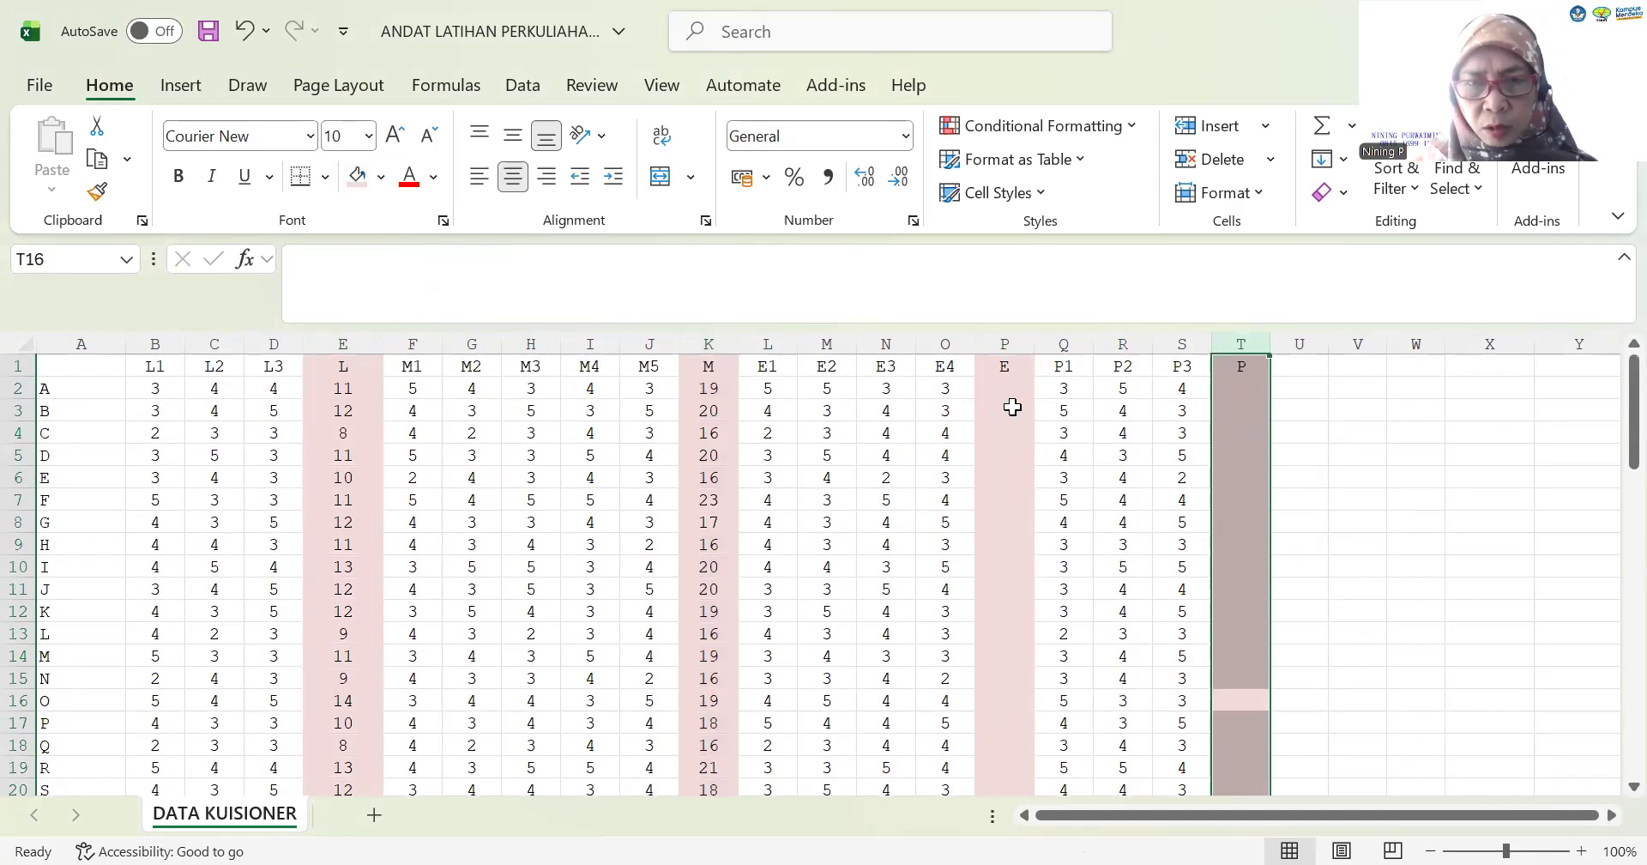
click(1001, 390)
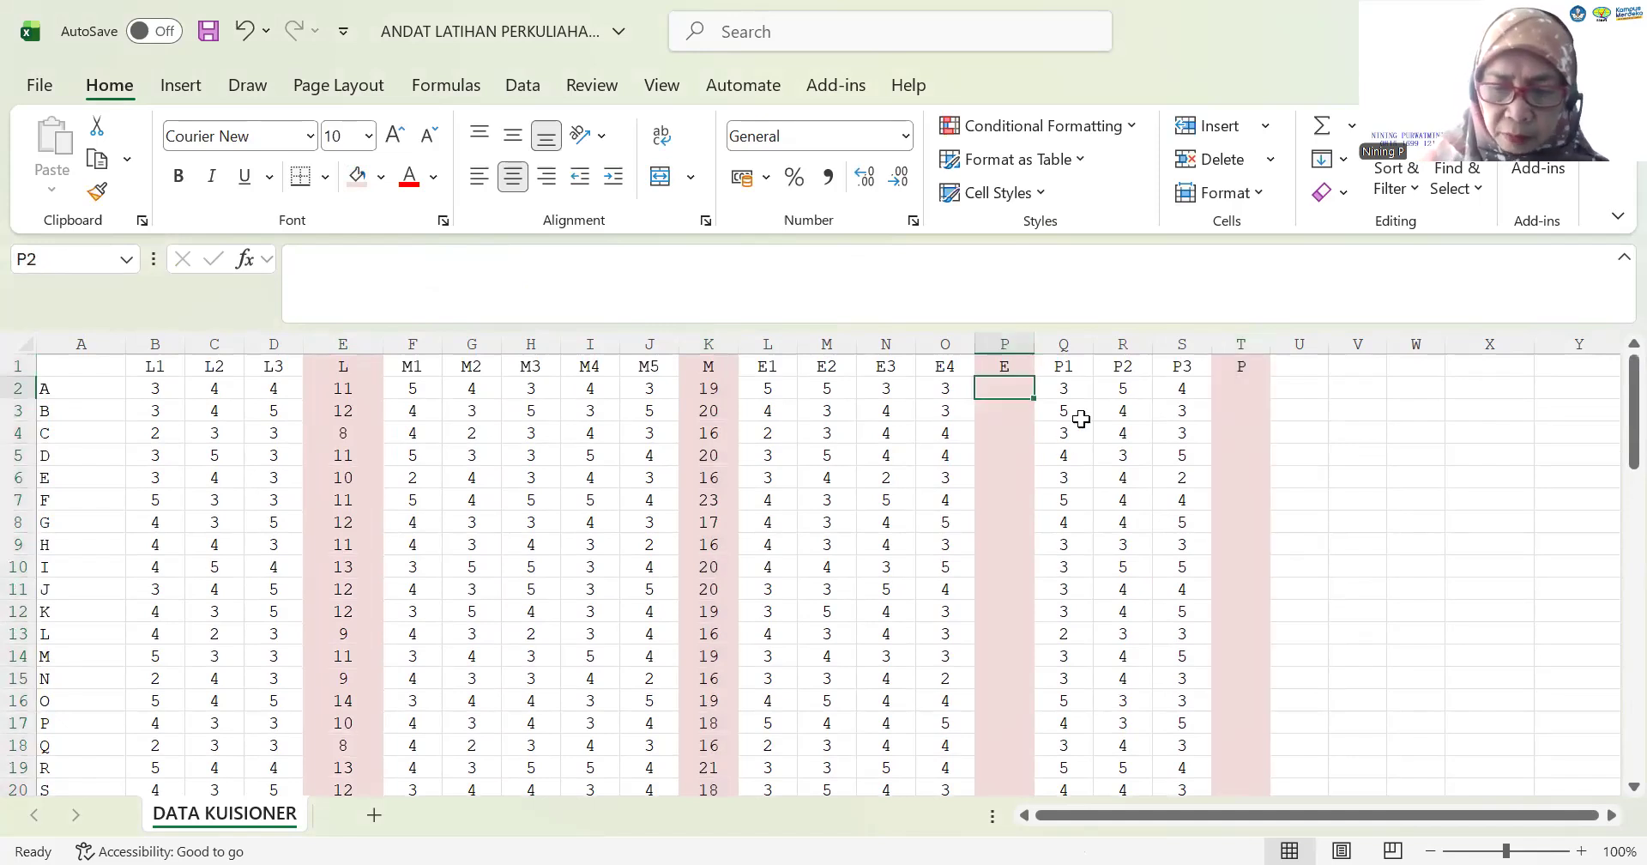
text(=)
click(771, 391)
text(+)
click(816, 388)
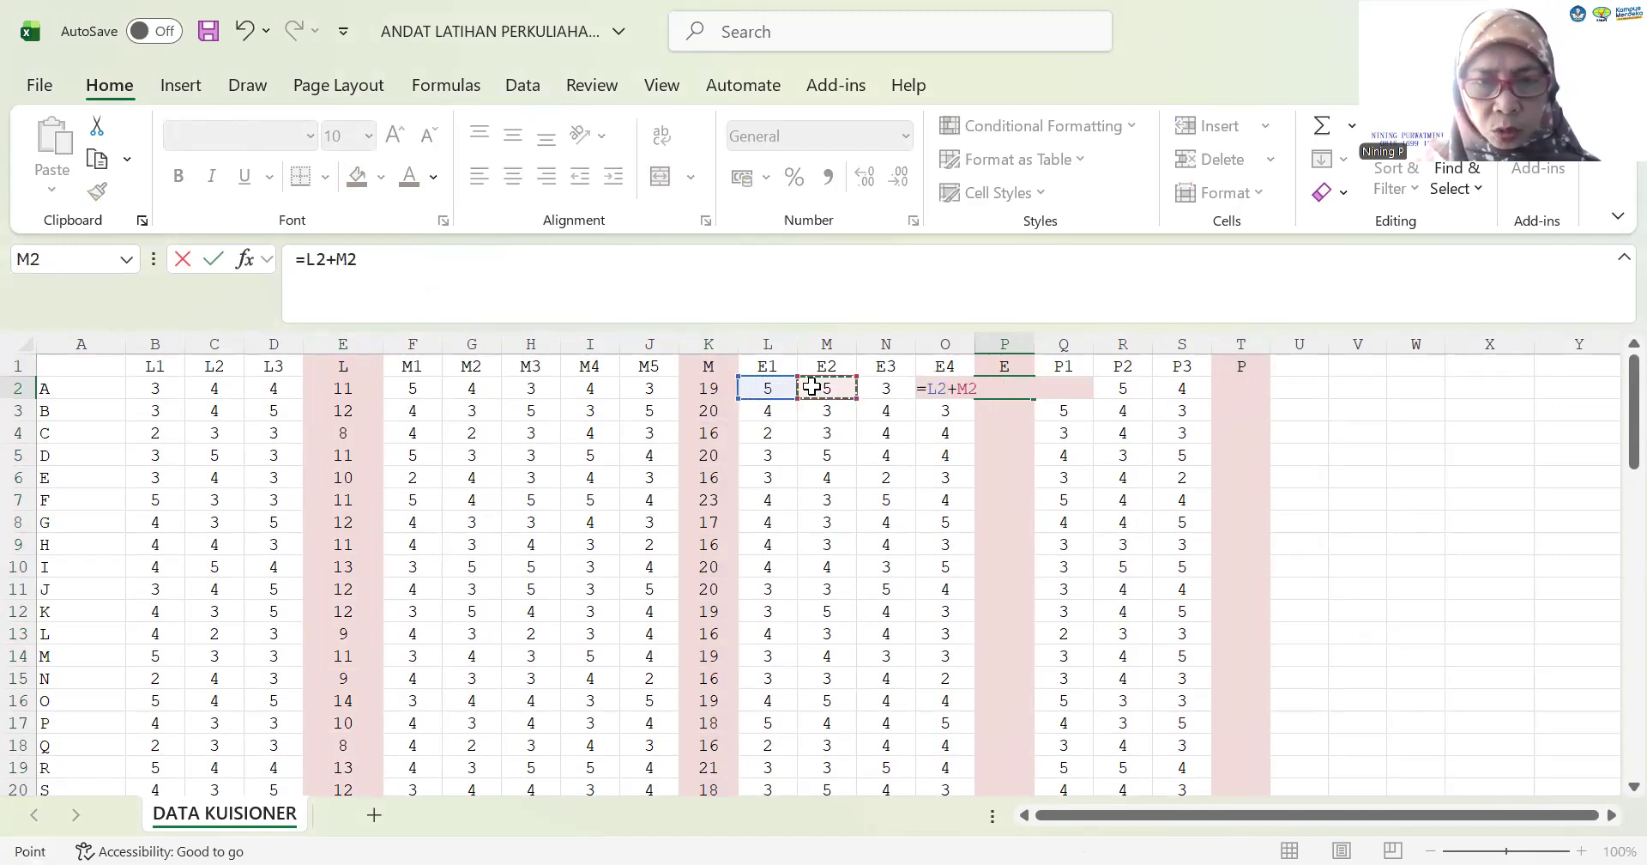
text(+)
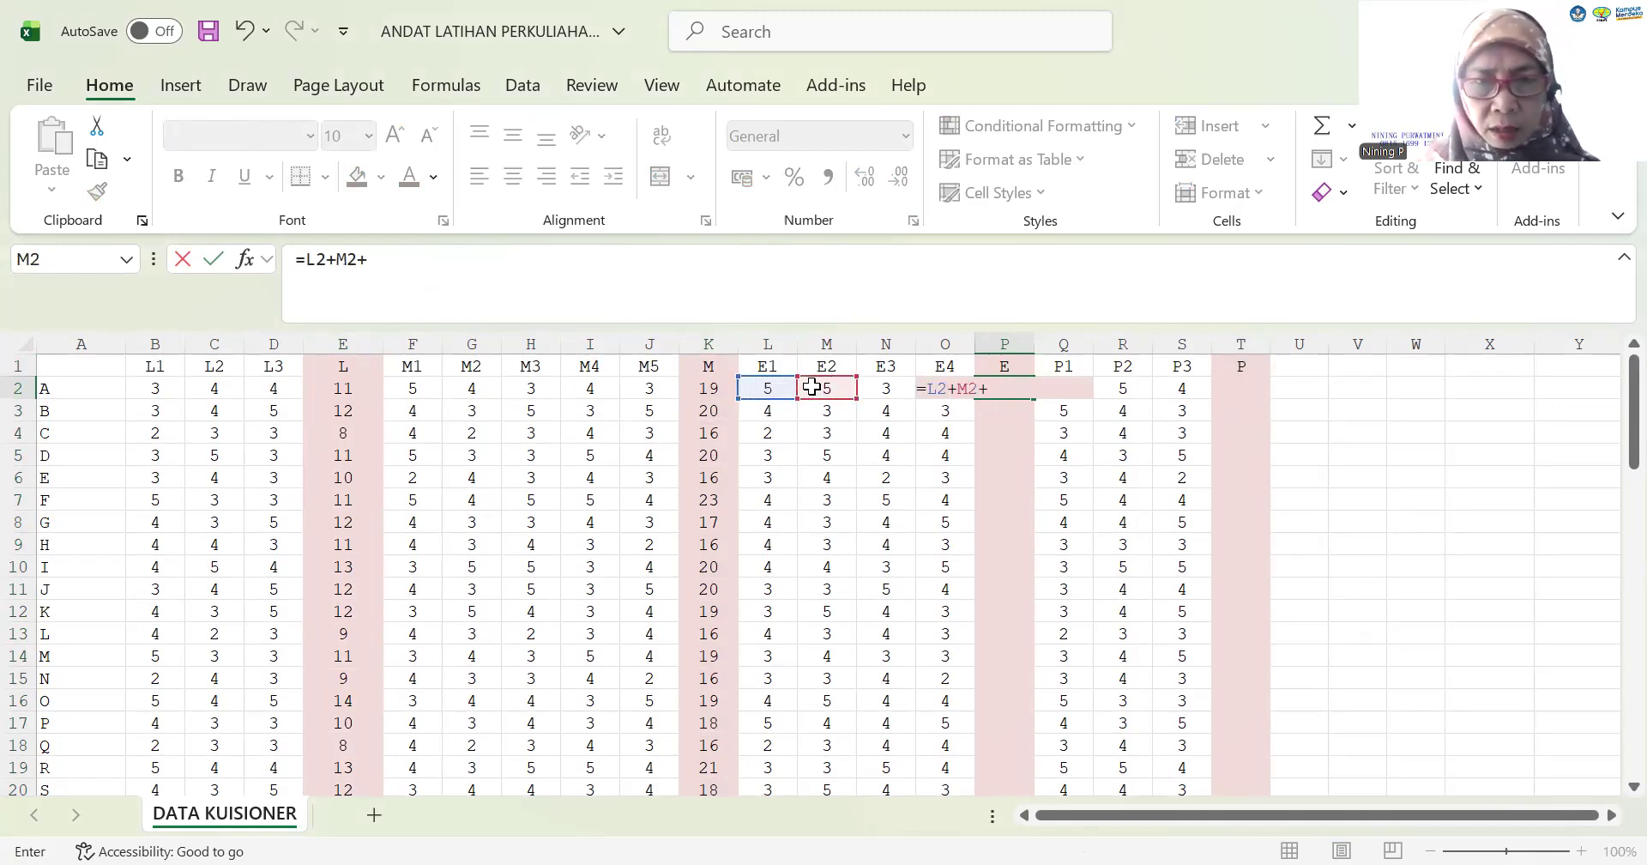
click(885, 387)
text(+)
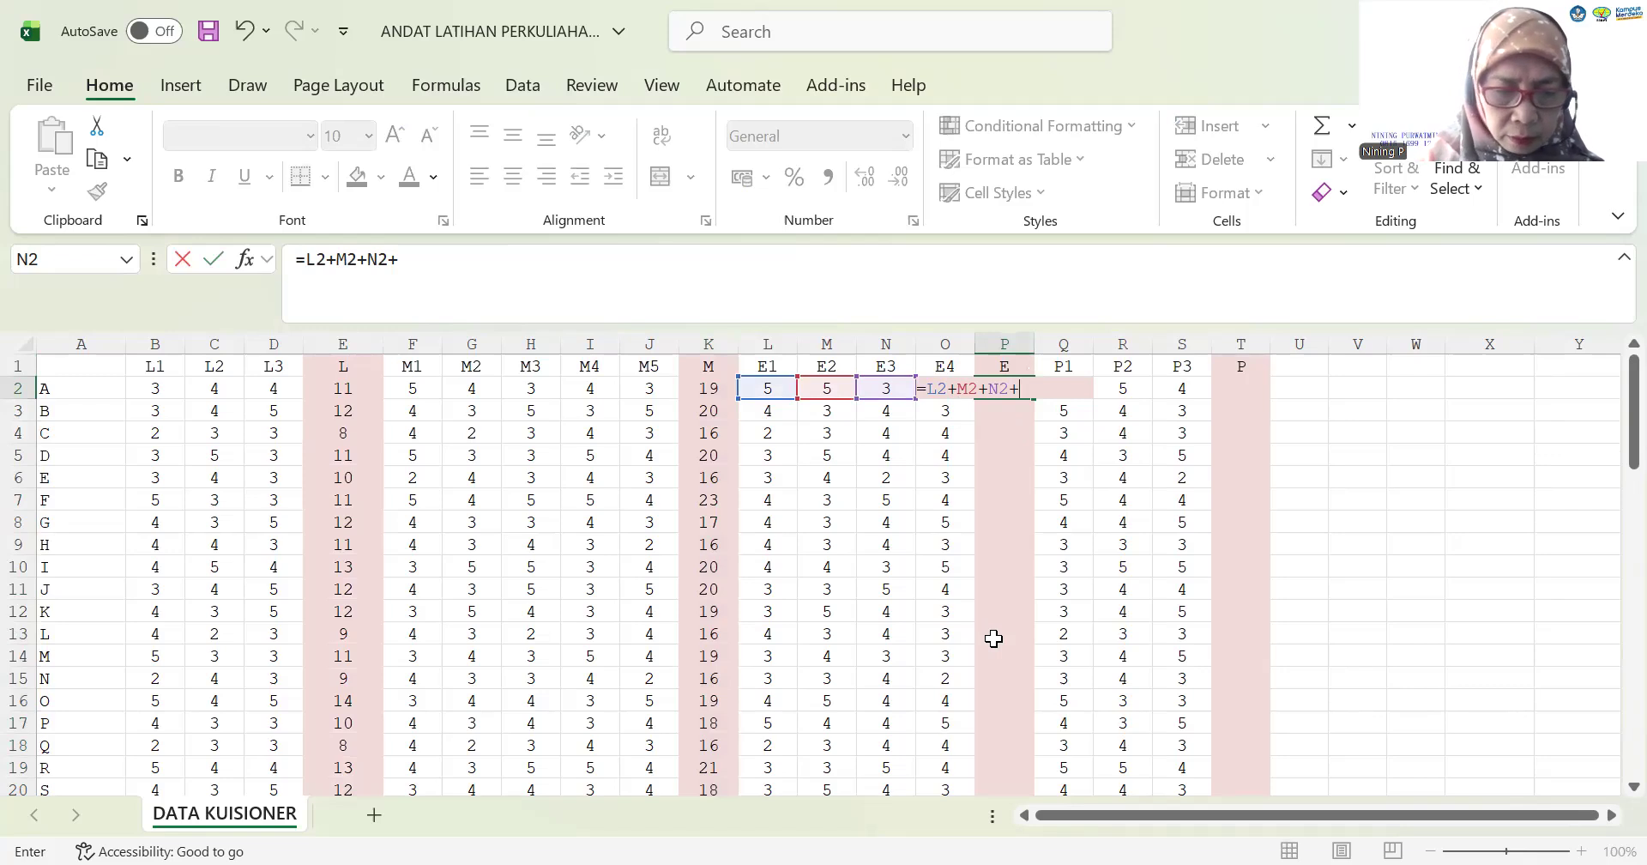
text(O)
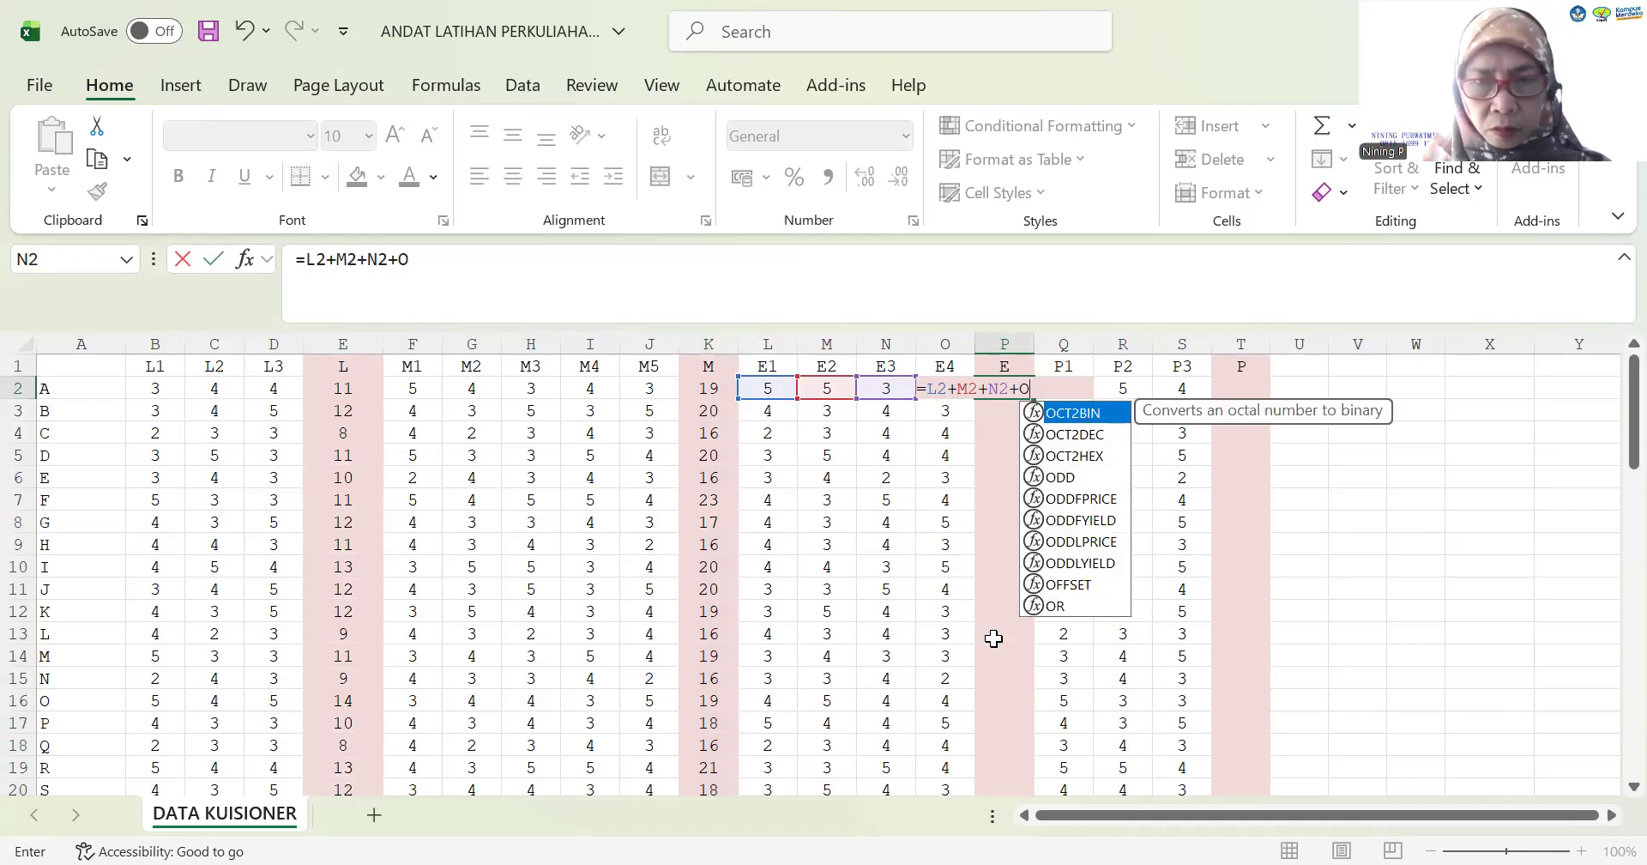
text(2)
key(Return)
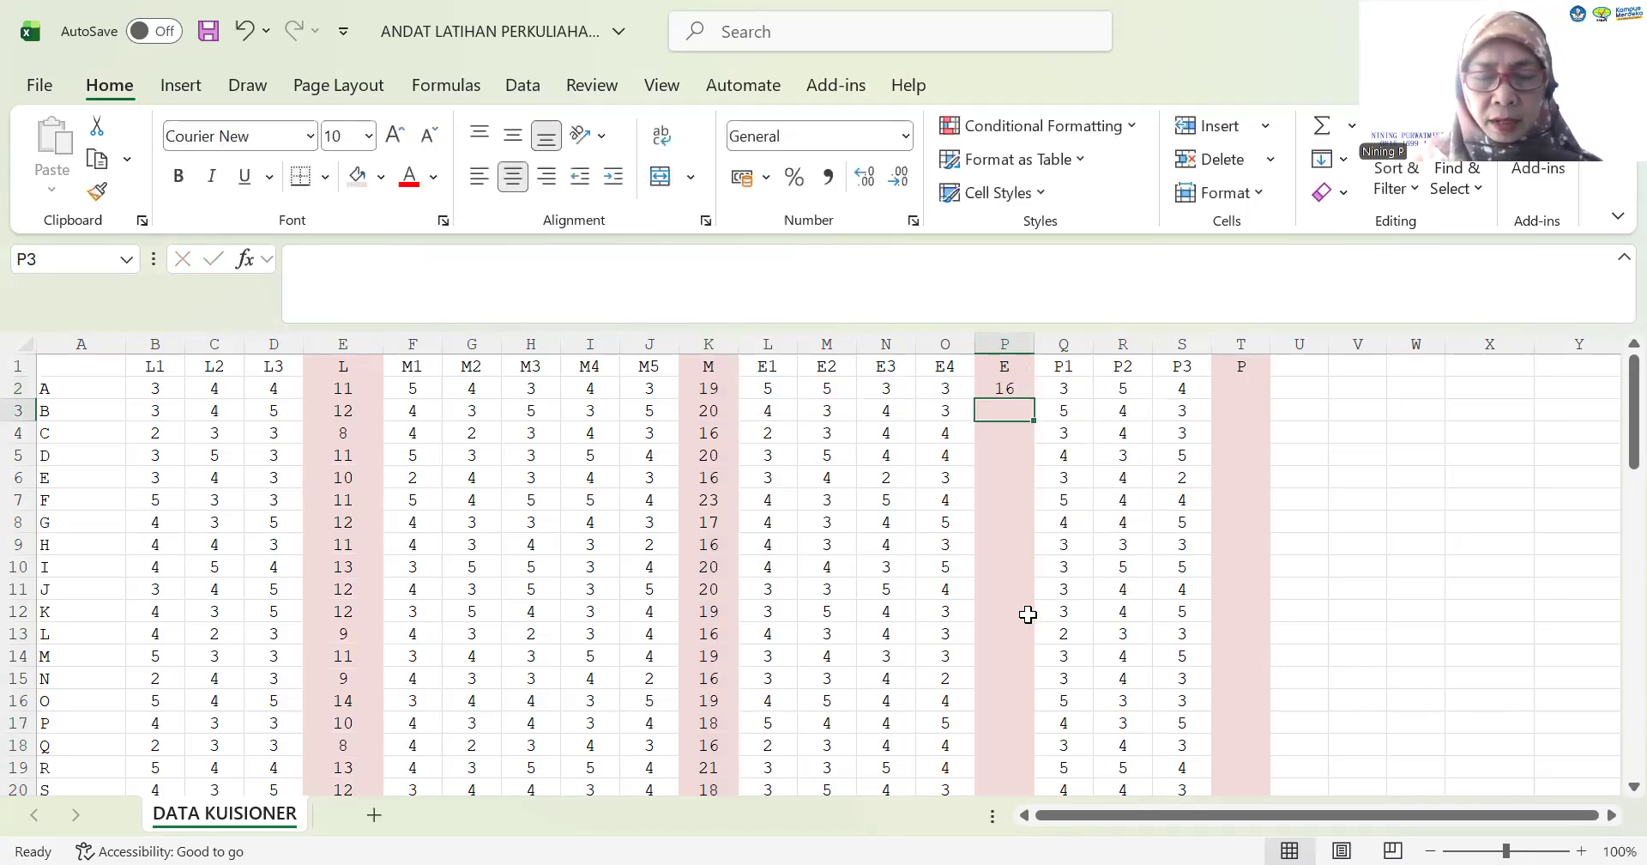
Fill the E total formula from P2 down to P31 for all respondents
click(1005, 387)
drag(1035, 398, 1006, 788)
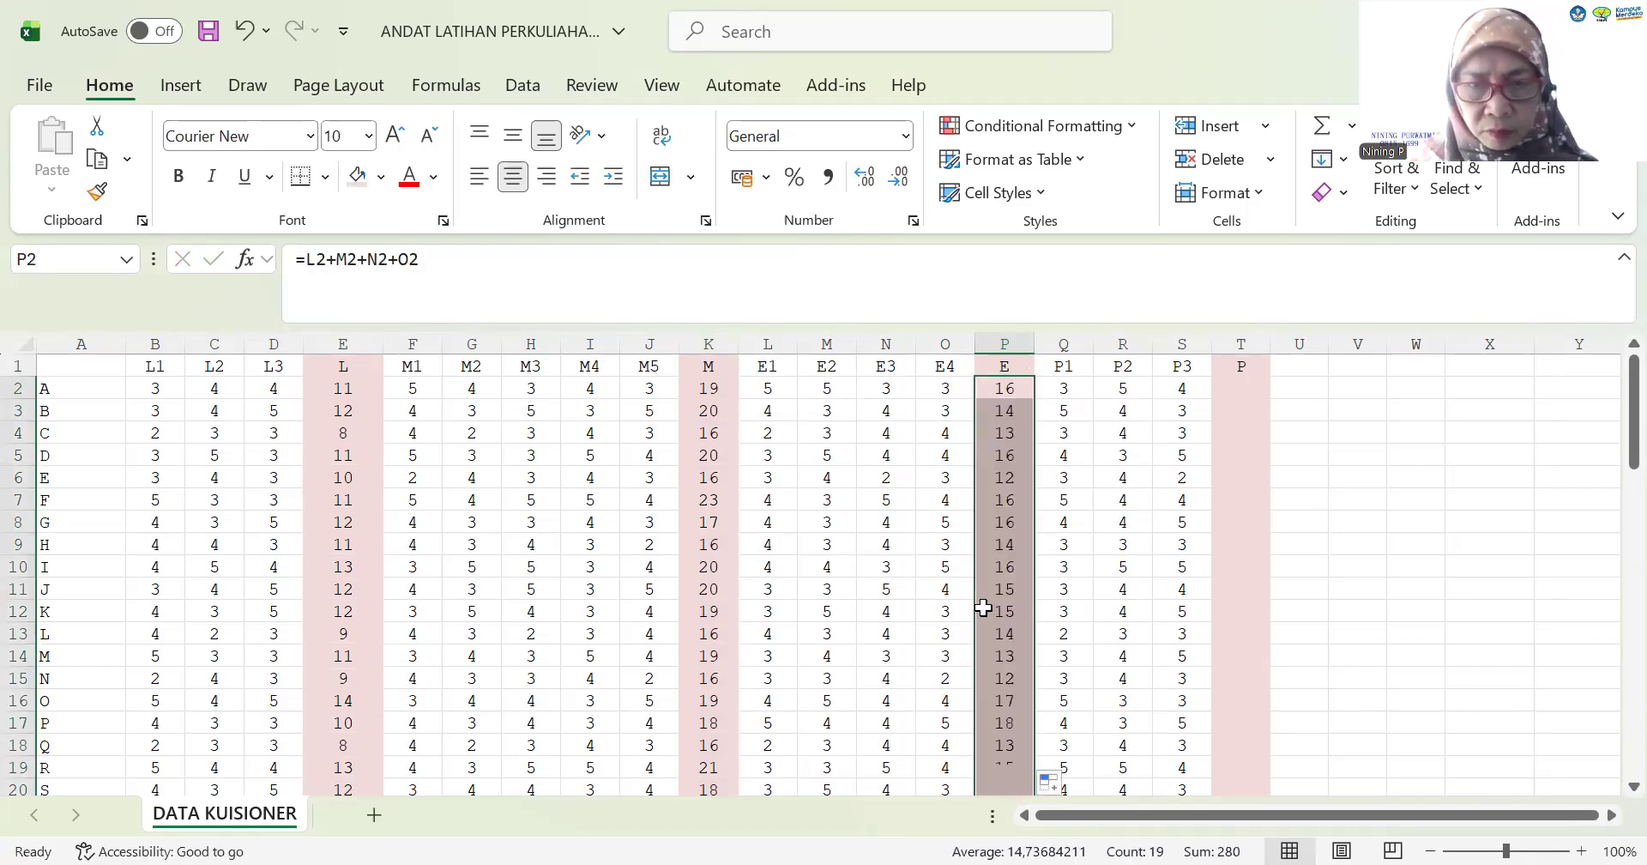
scroll(979, 613, down, 6)
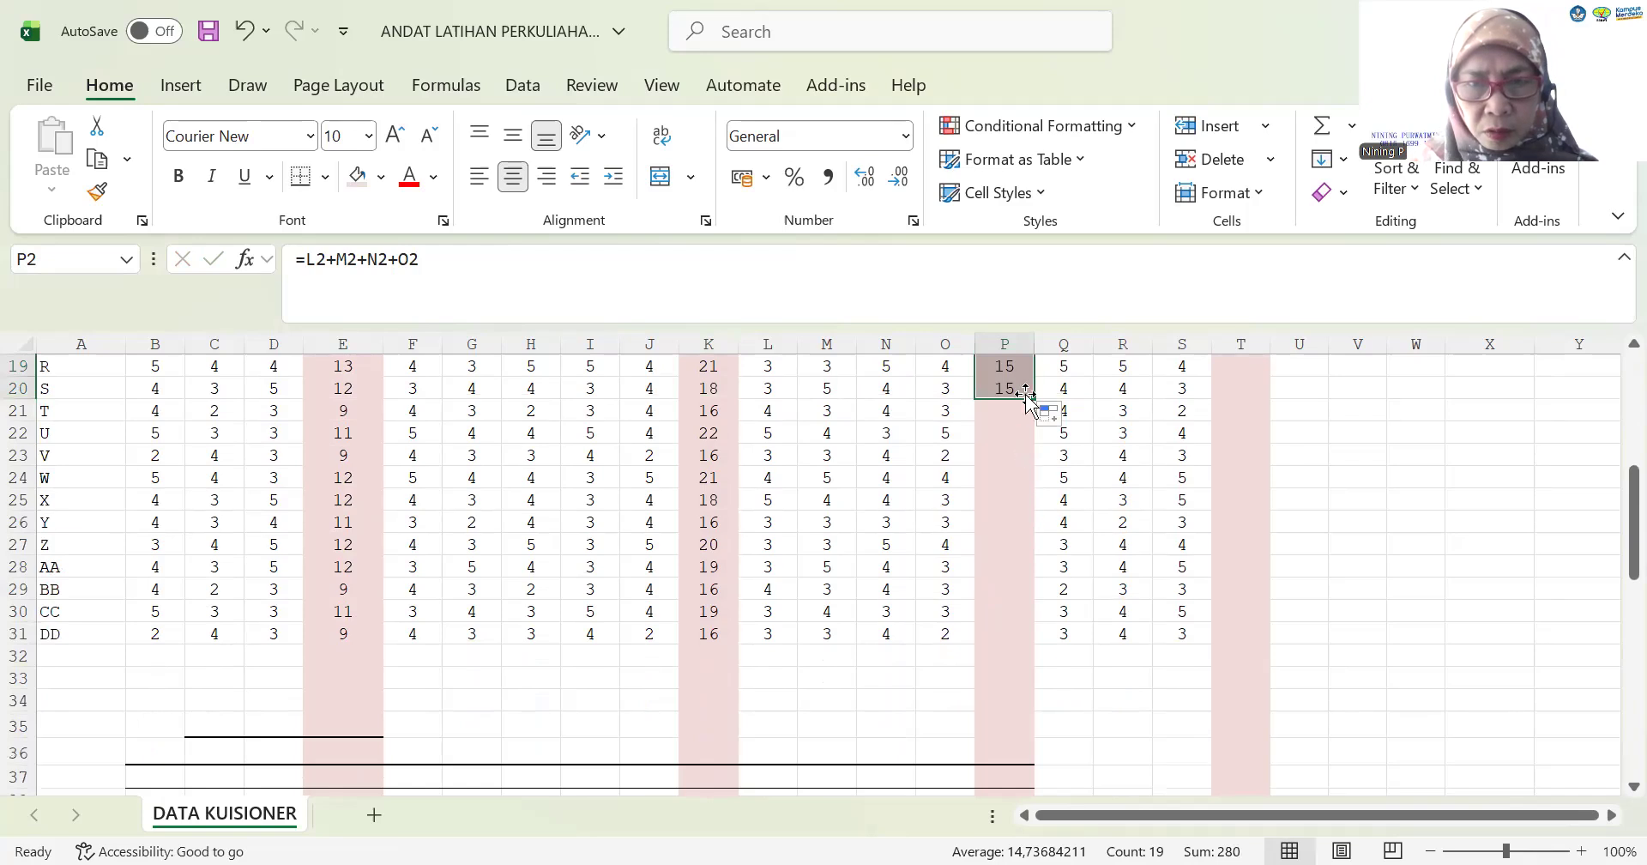
drag(1035, 396, 1029, 641)
Total P1 to P3 for respondent A by entering =Q2+R2+S2 in T2
scroll(1211, 473, up, 6)
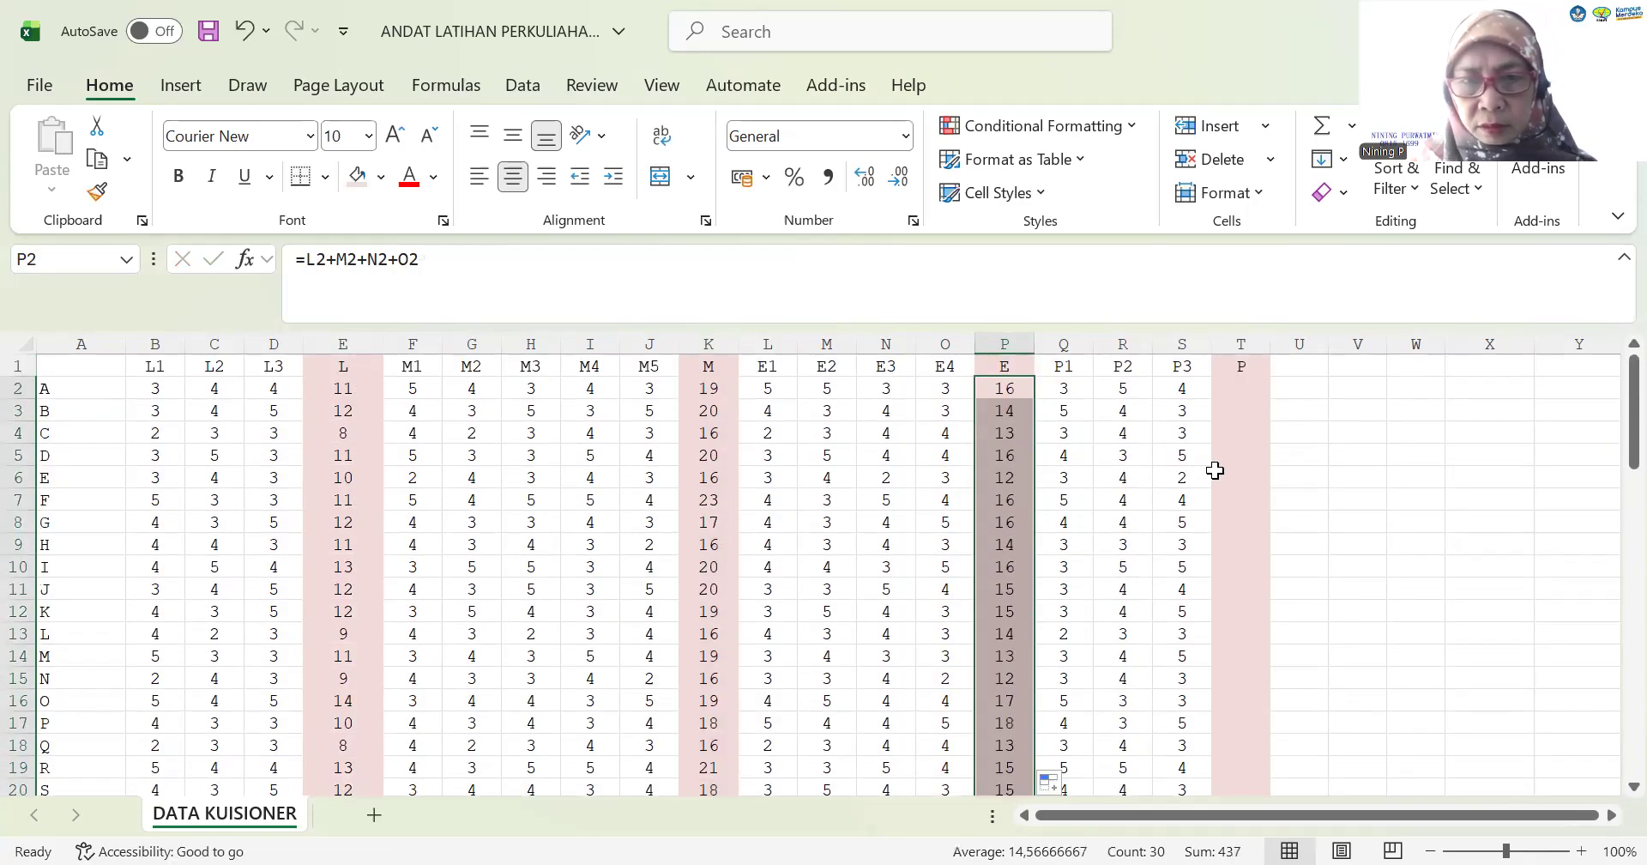
click(1238, 387)
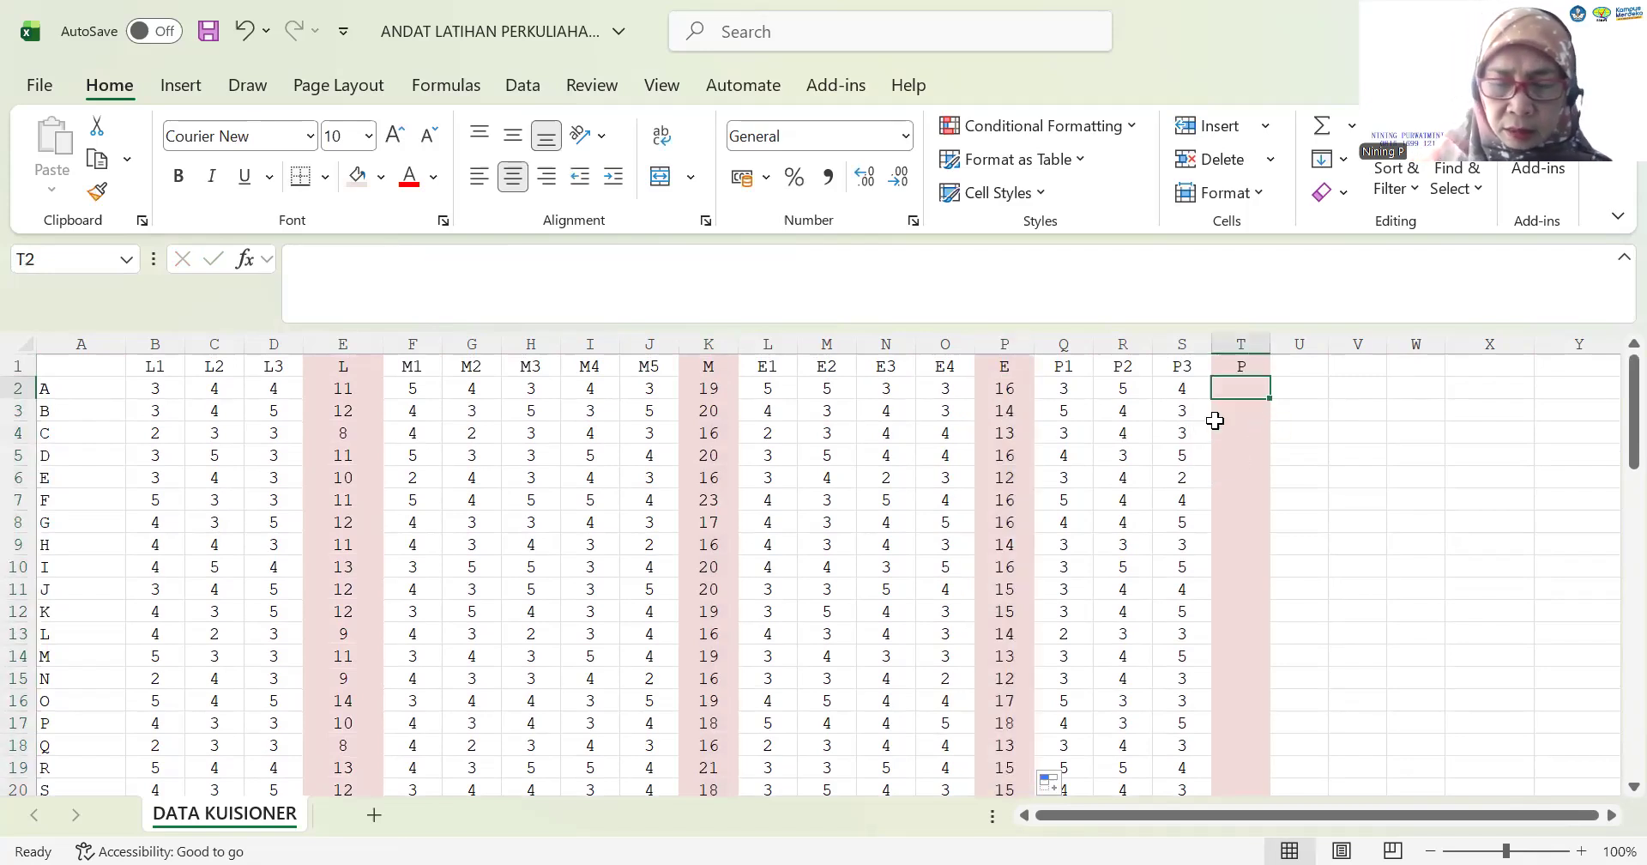
text(=)
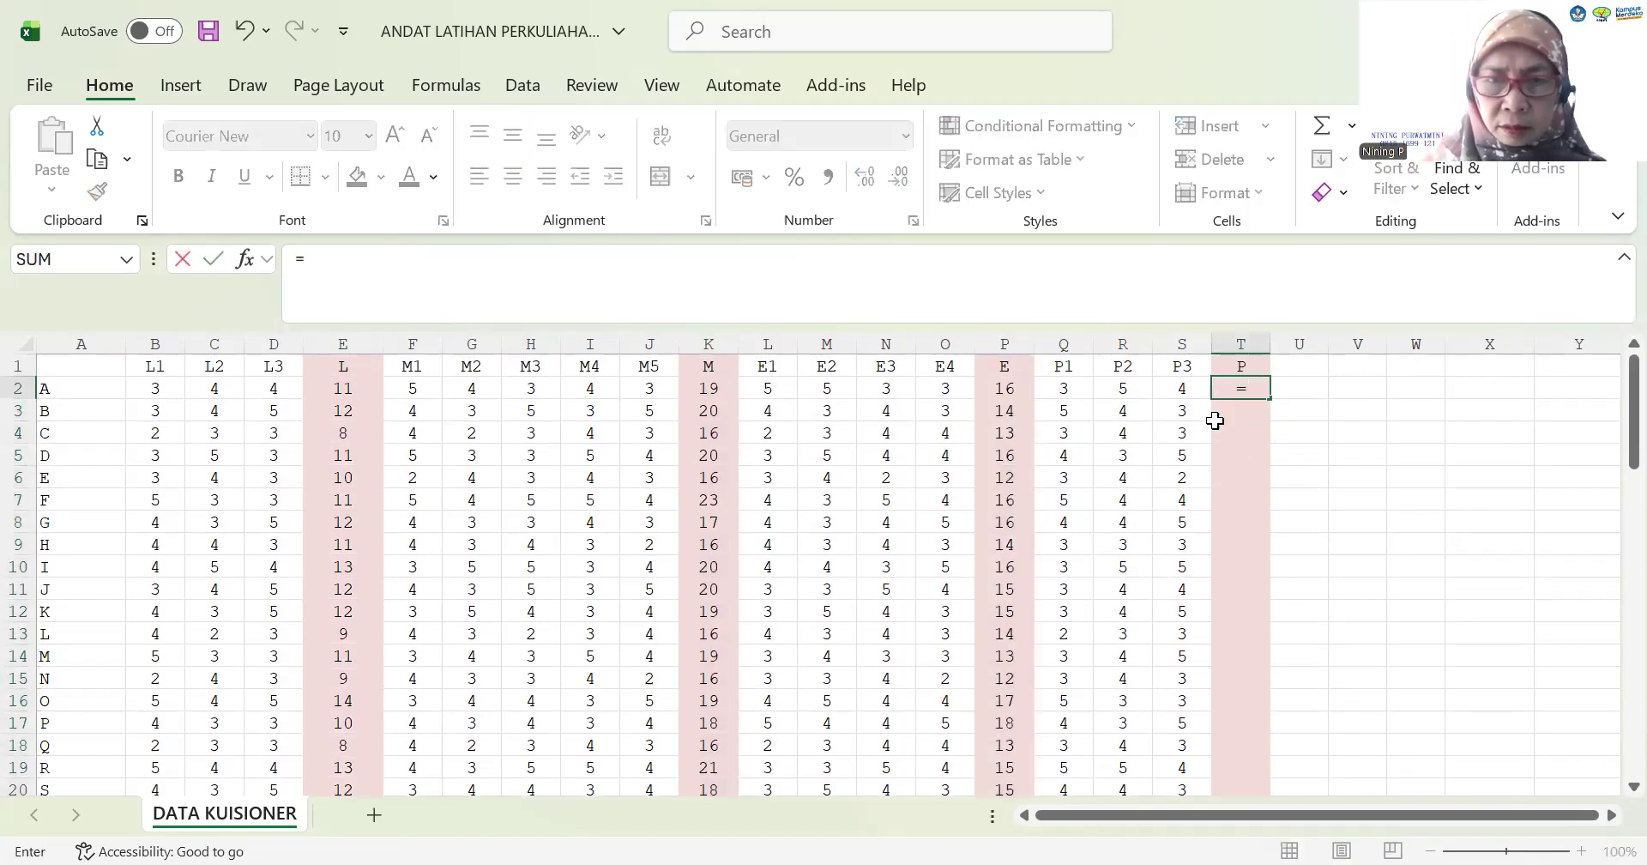
click(1075, 392)
text(+)
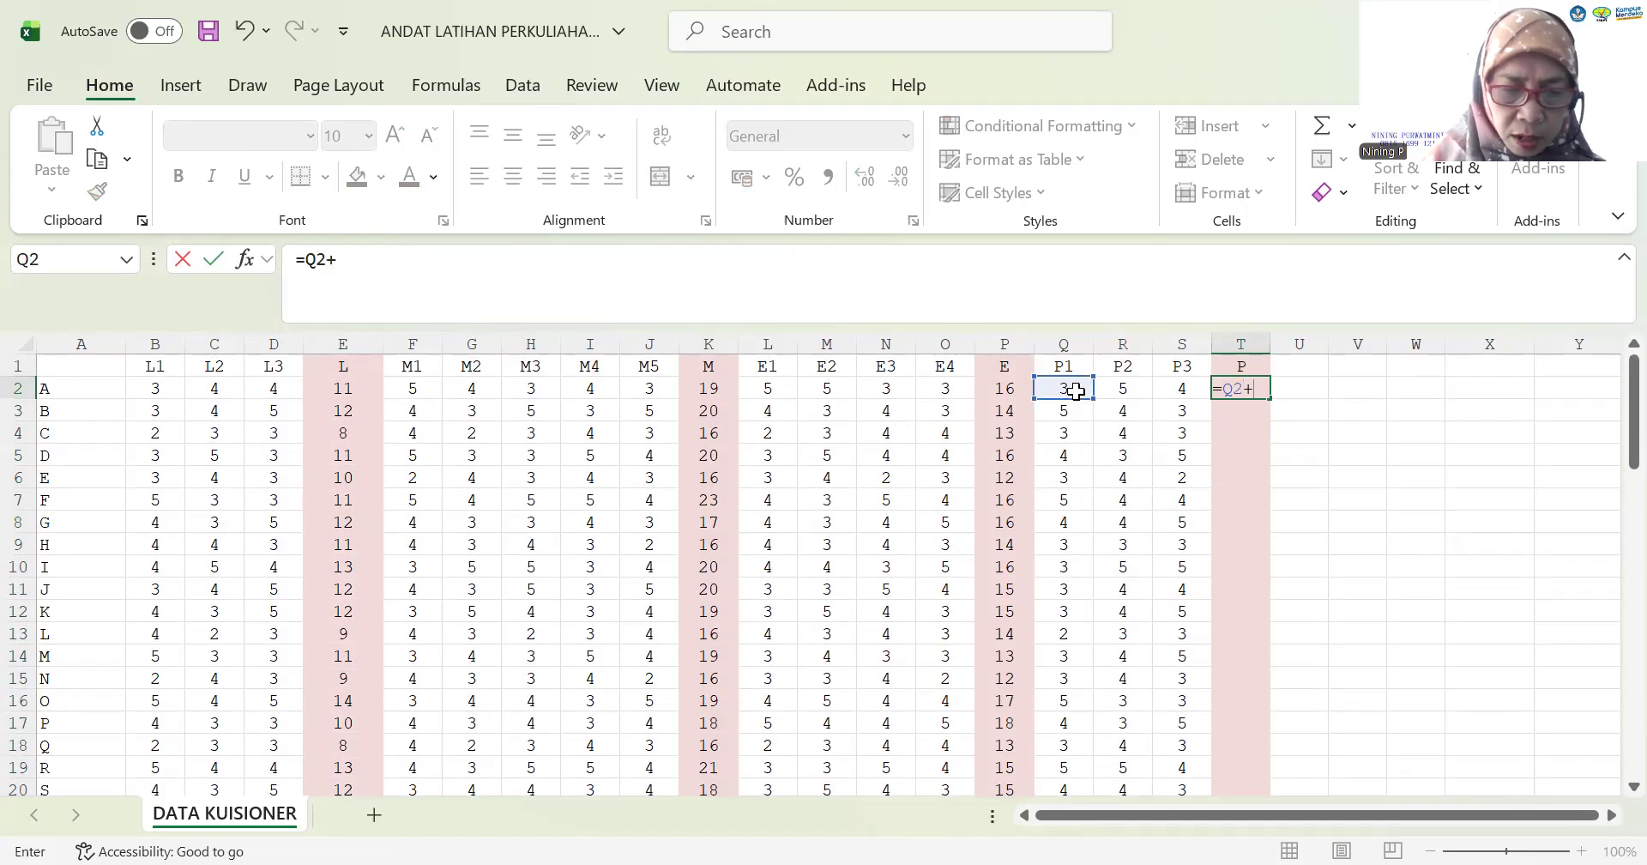
click(1124, 391)
text(+)
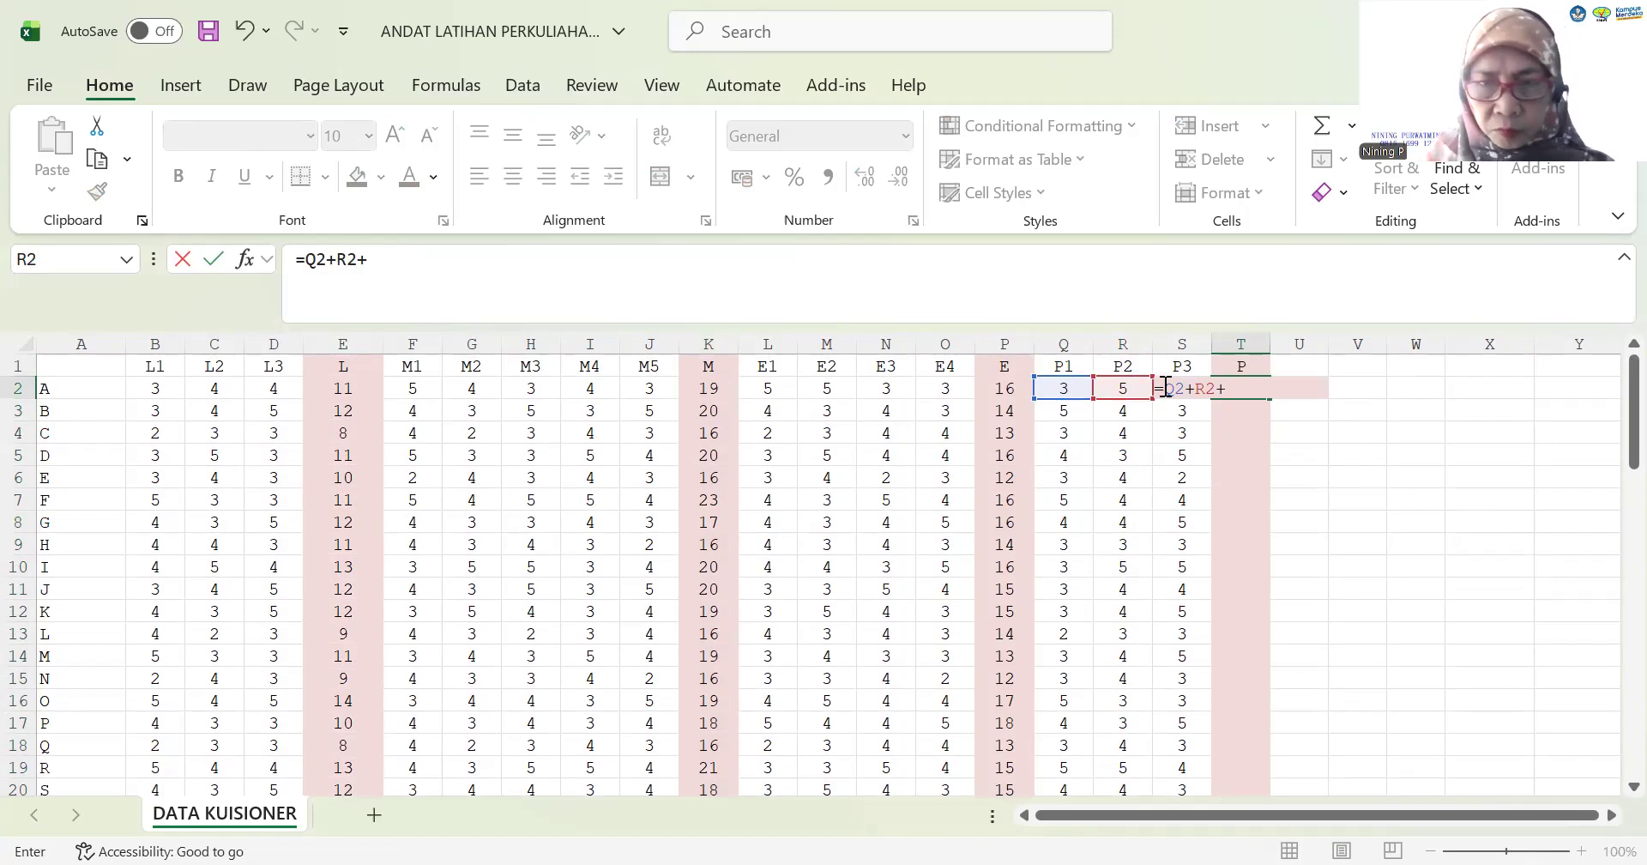
text(S2)
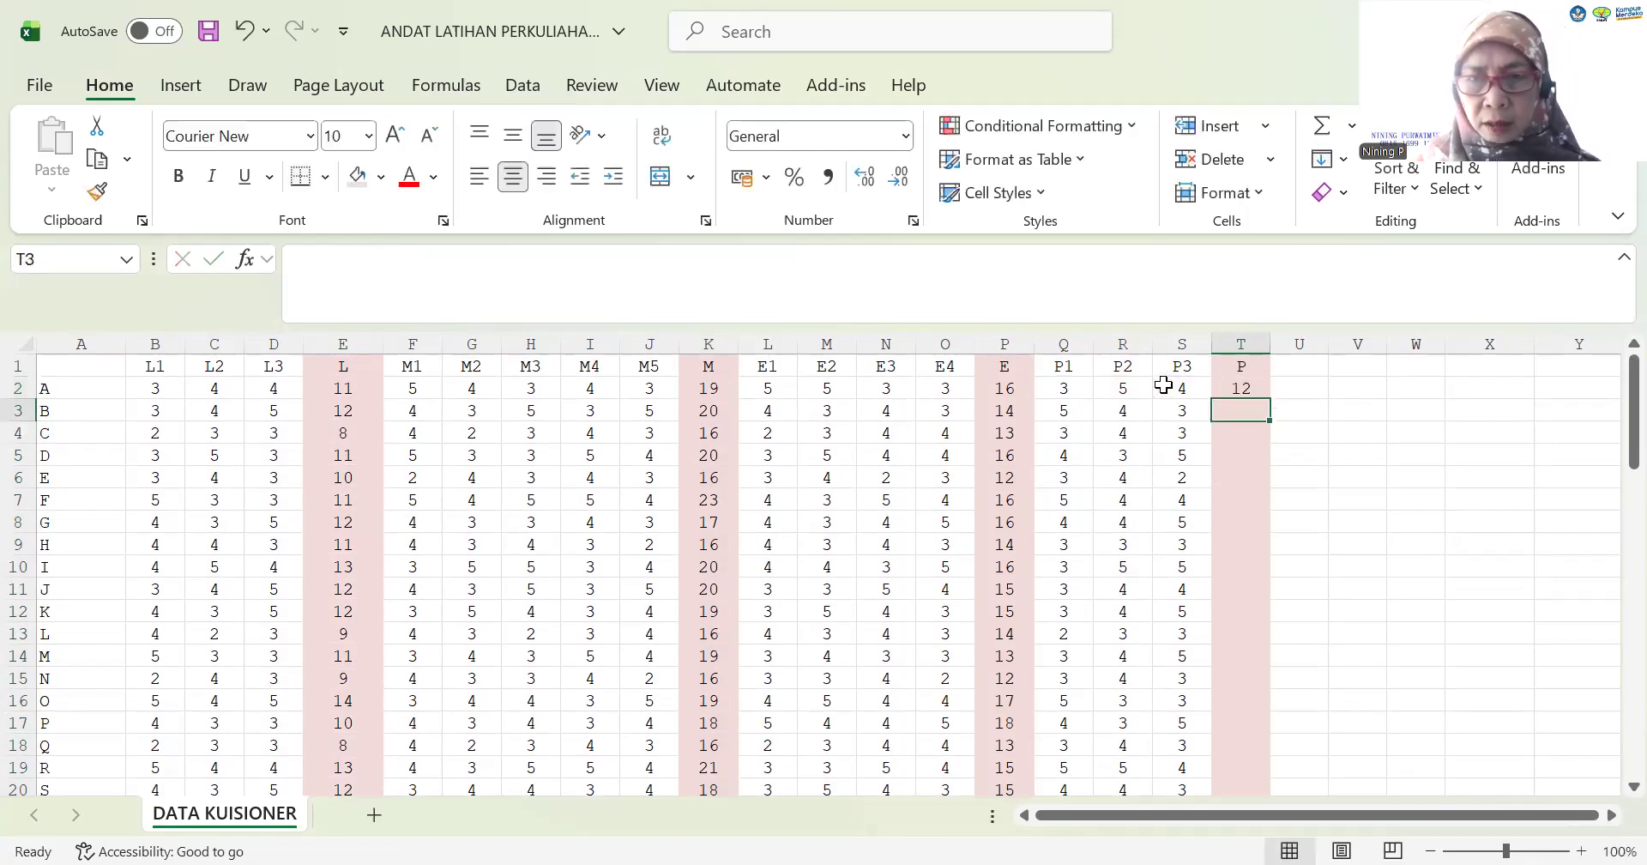
Fill the P total formula from T2 down to T31 for all respondents
click(1246, 393)
drag(1269, 399, 1269, 784)
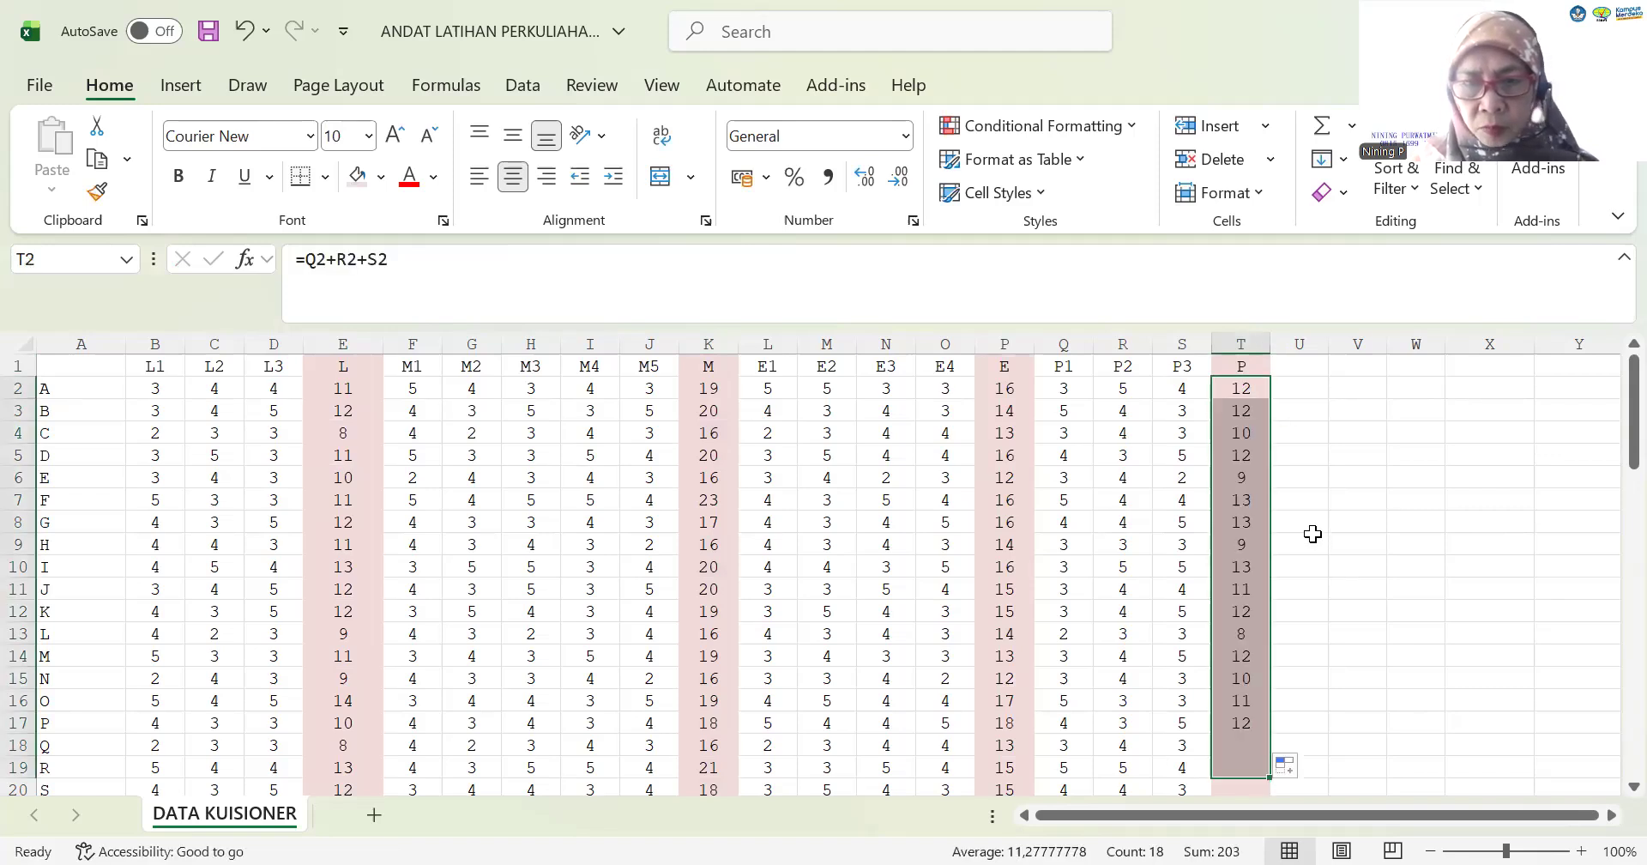
scroll(1310, 534, down, 6)
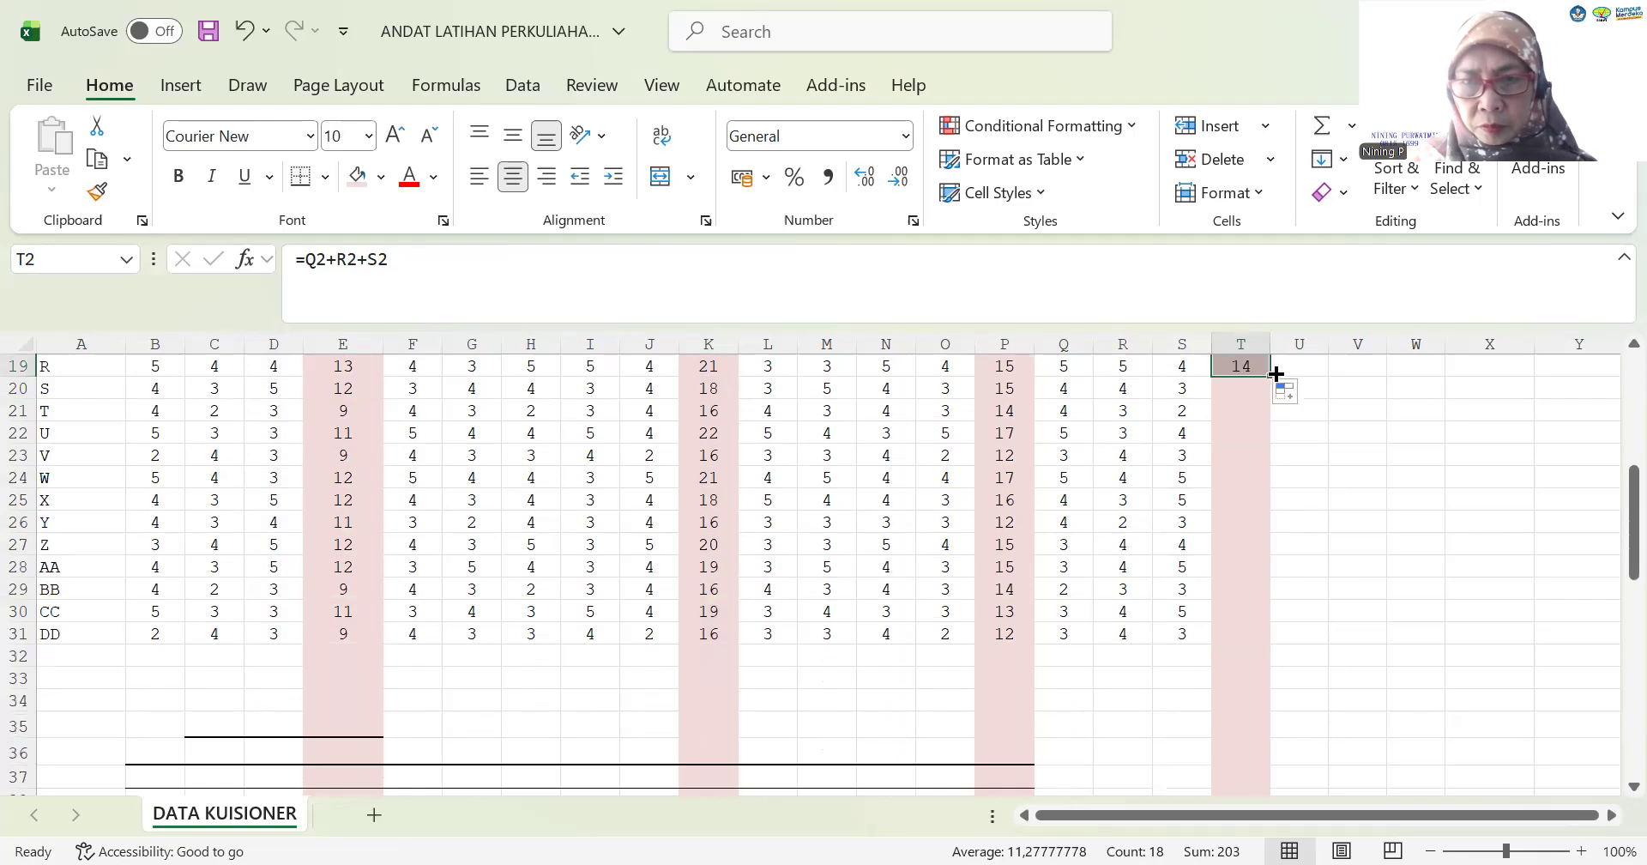
drag(1269, 377, 1244, 642)
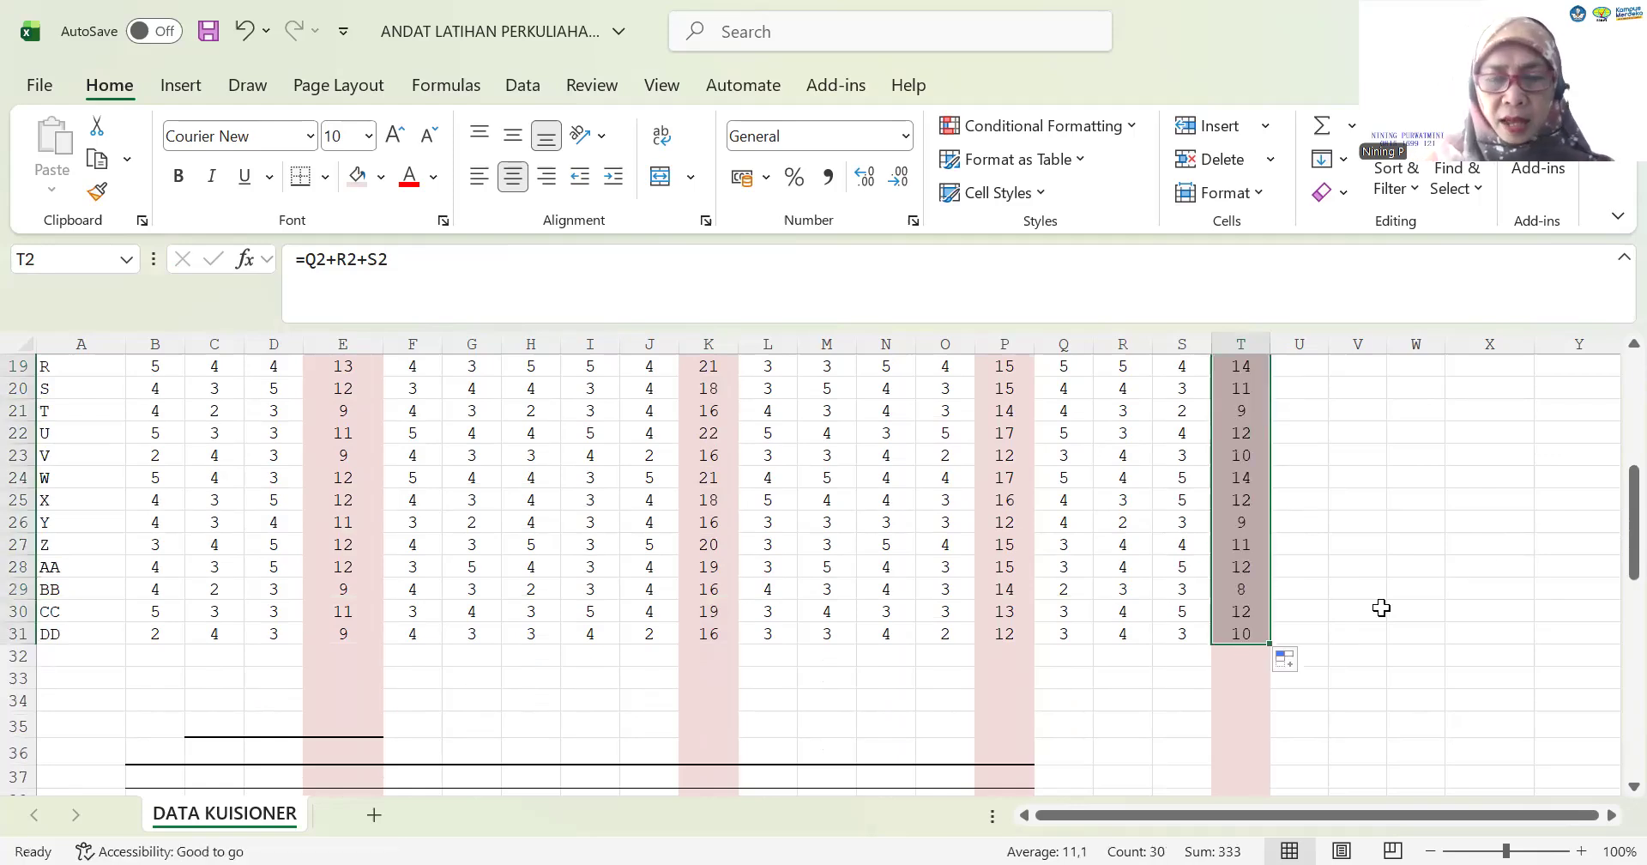
scroll(487, 695, up, 2)
scroll(487, 695, up, 4)
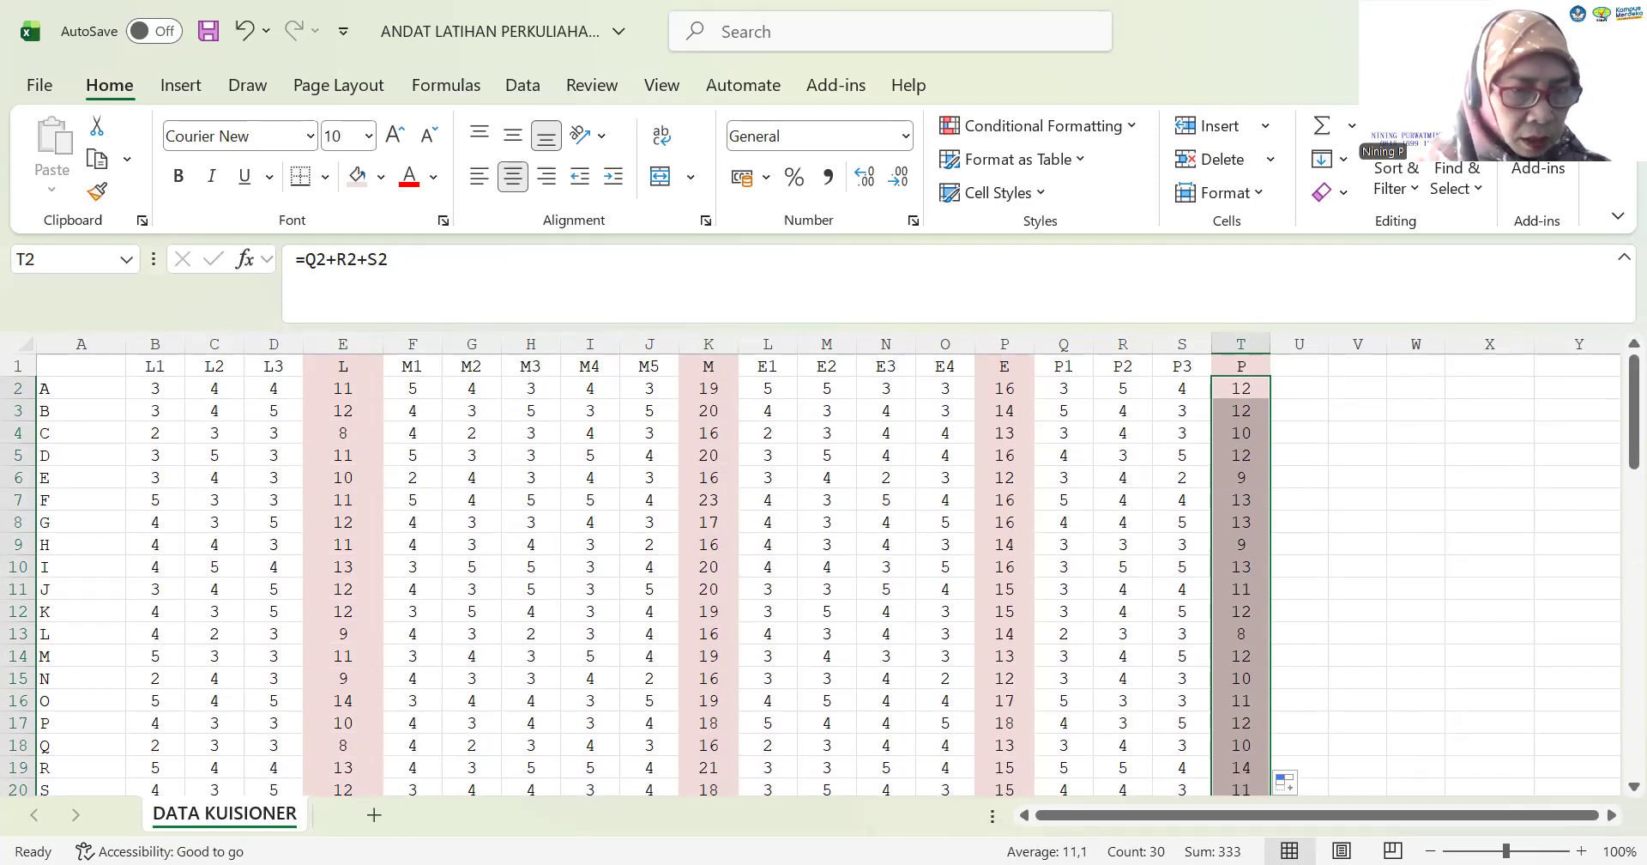
Save the questionnaire workbook and close it
key(alt+Tab)
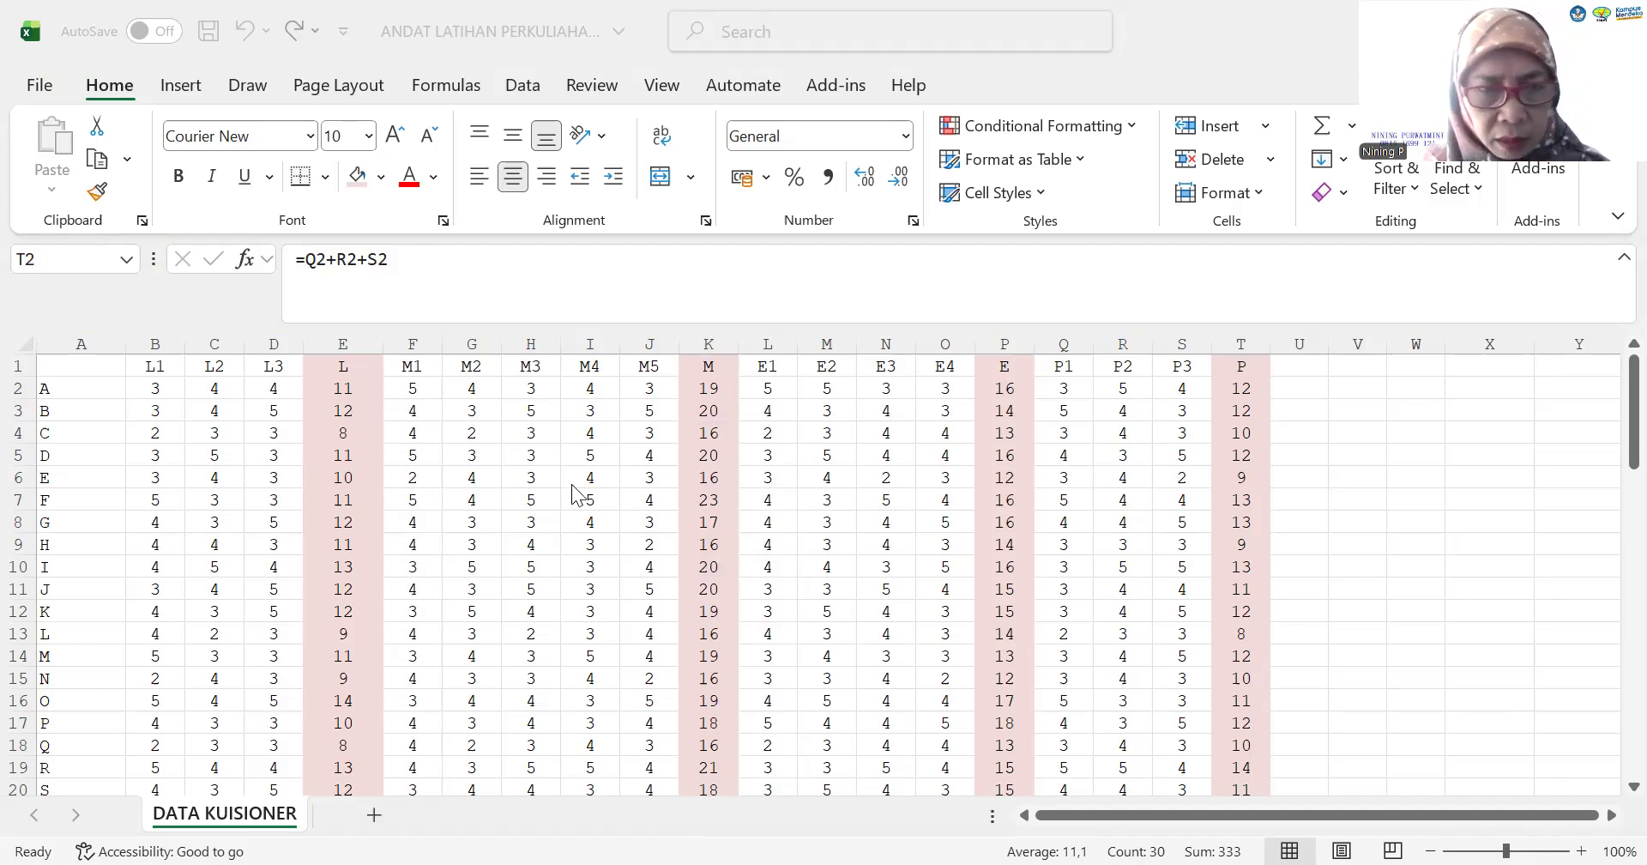
click(156, 363)
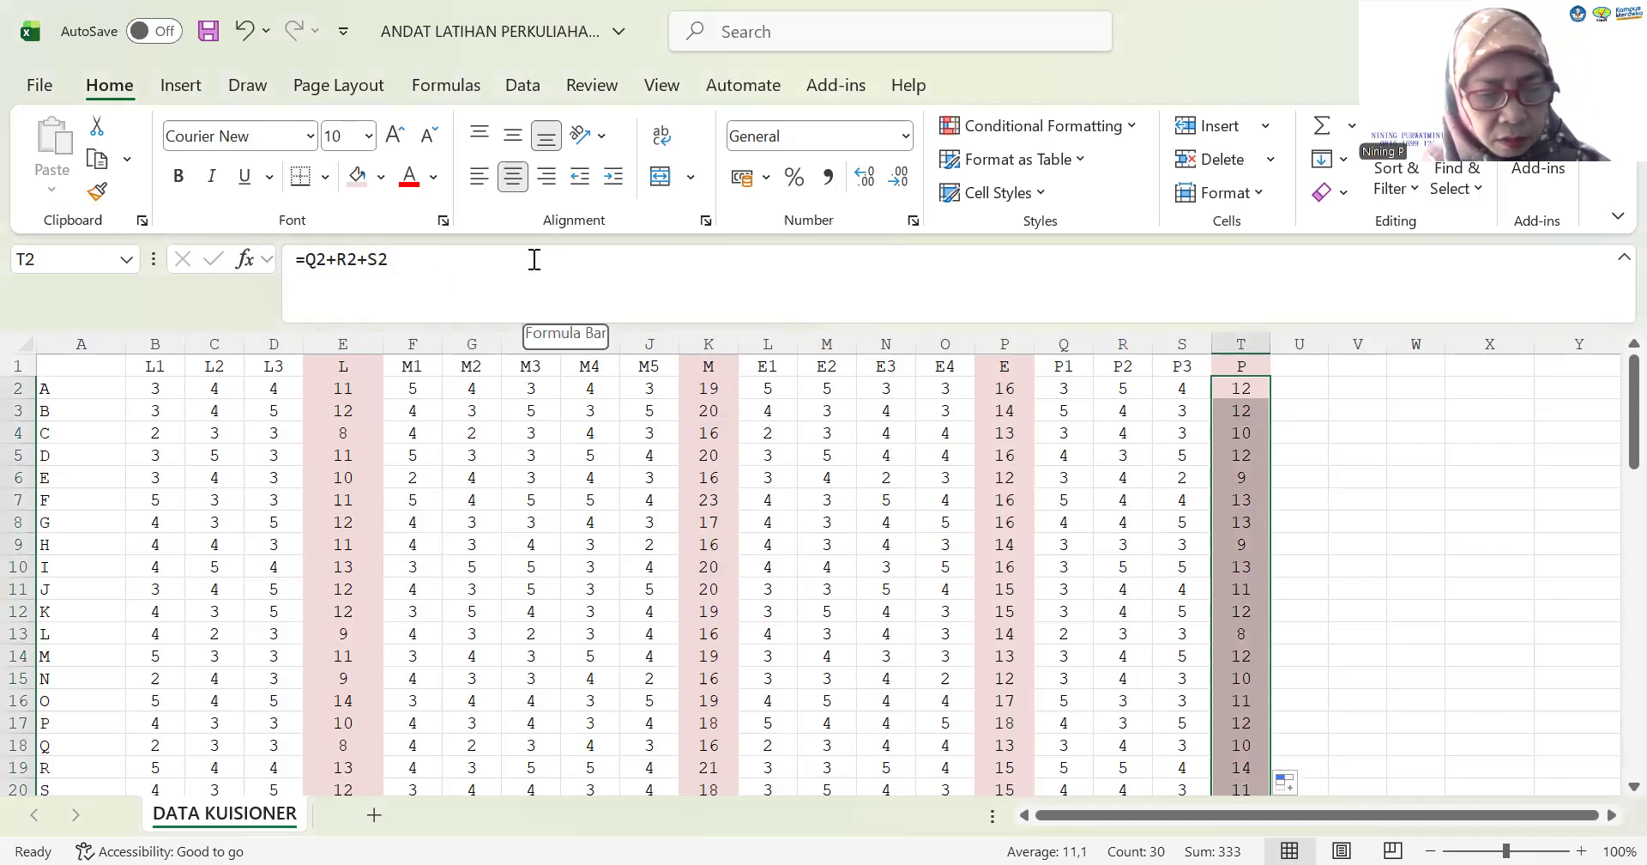
key(ctrl+s)
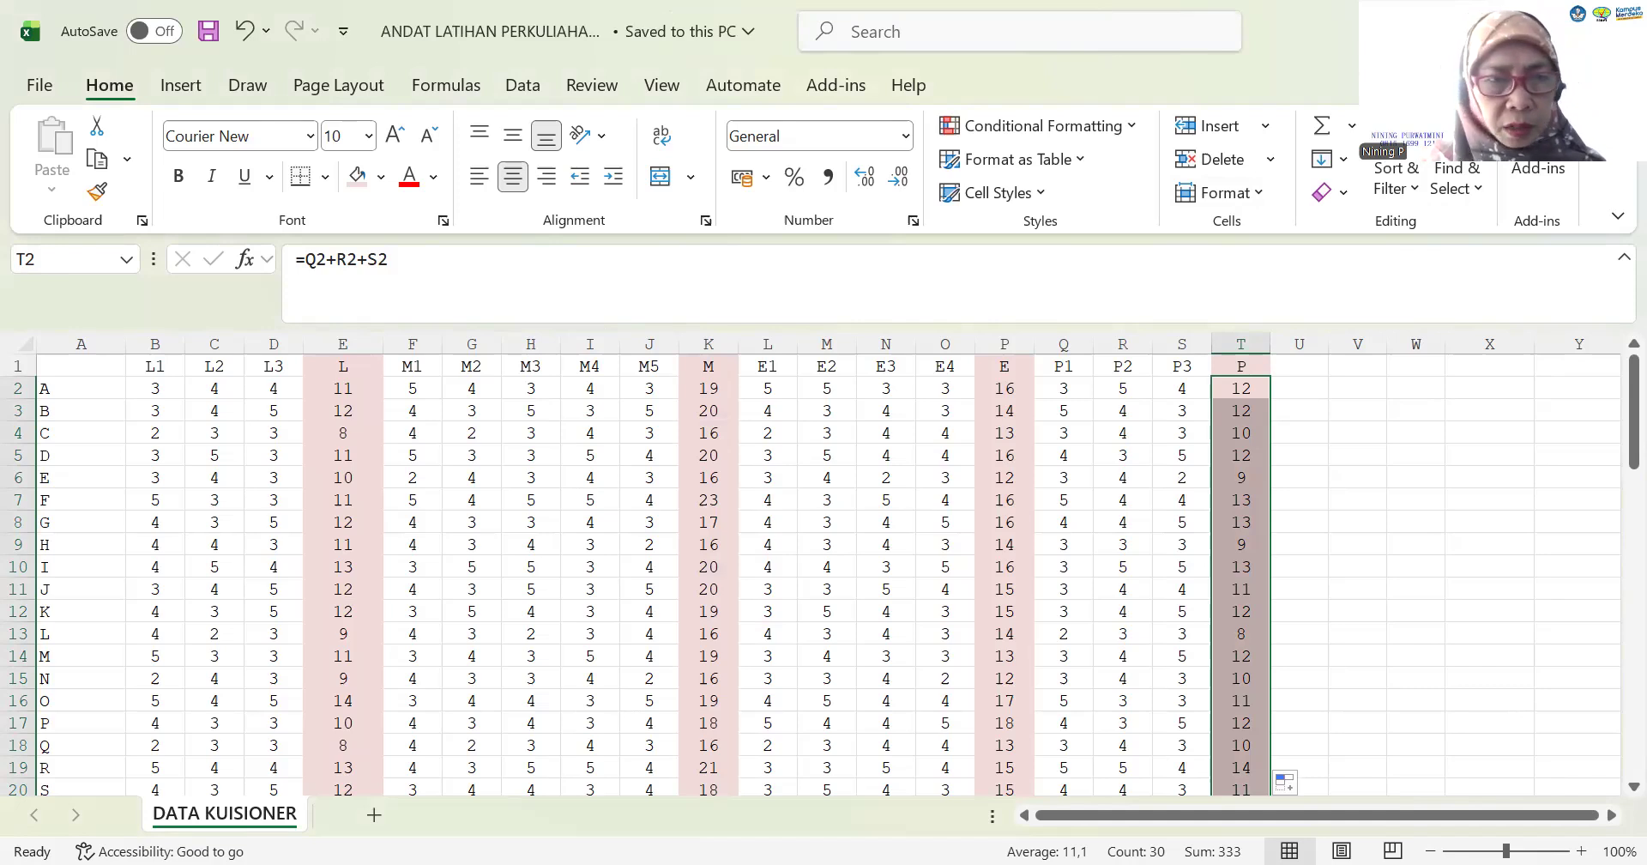
key(alt+F4)
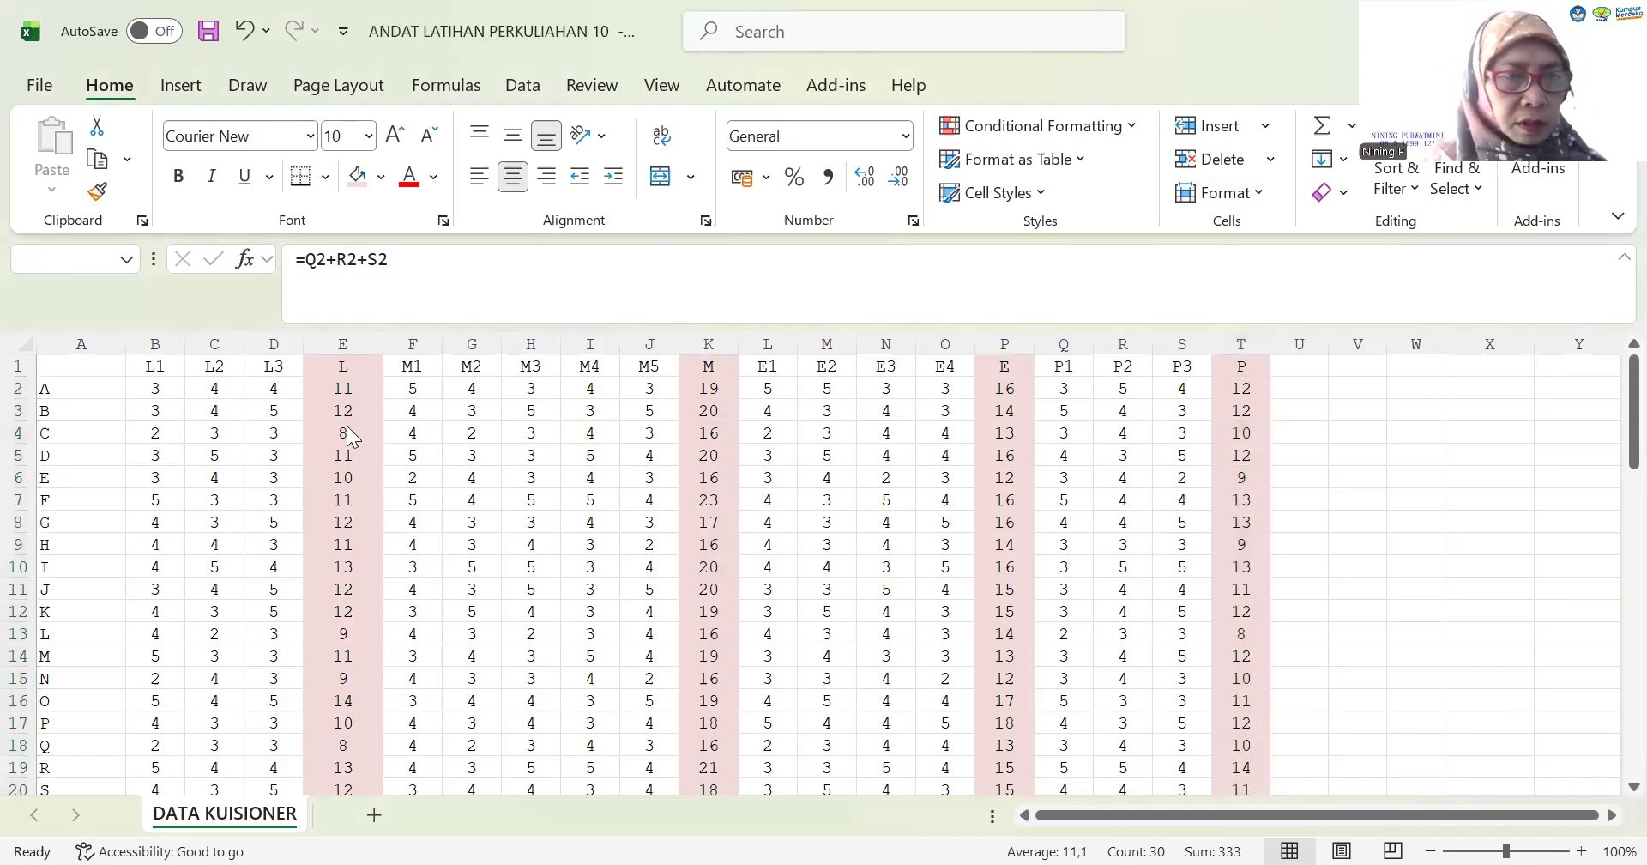
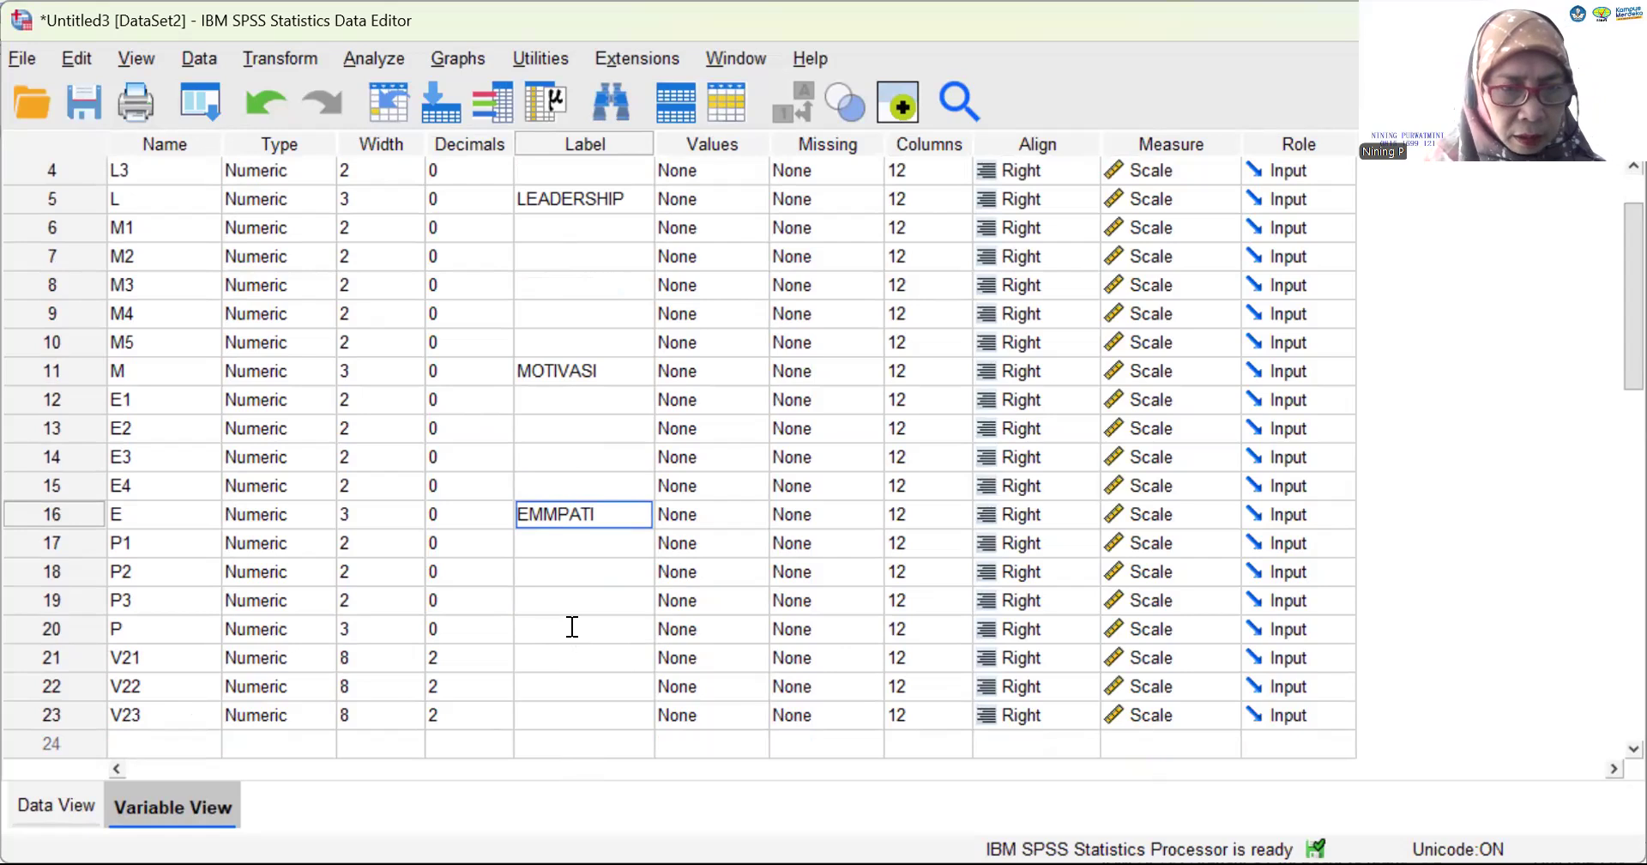
In SPSS Statistics, label variable P as PERAN and delete the unused variables V21 to V23
text(PERAN)
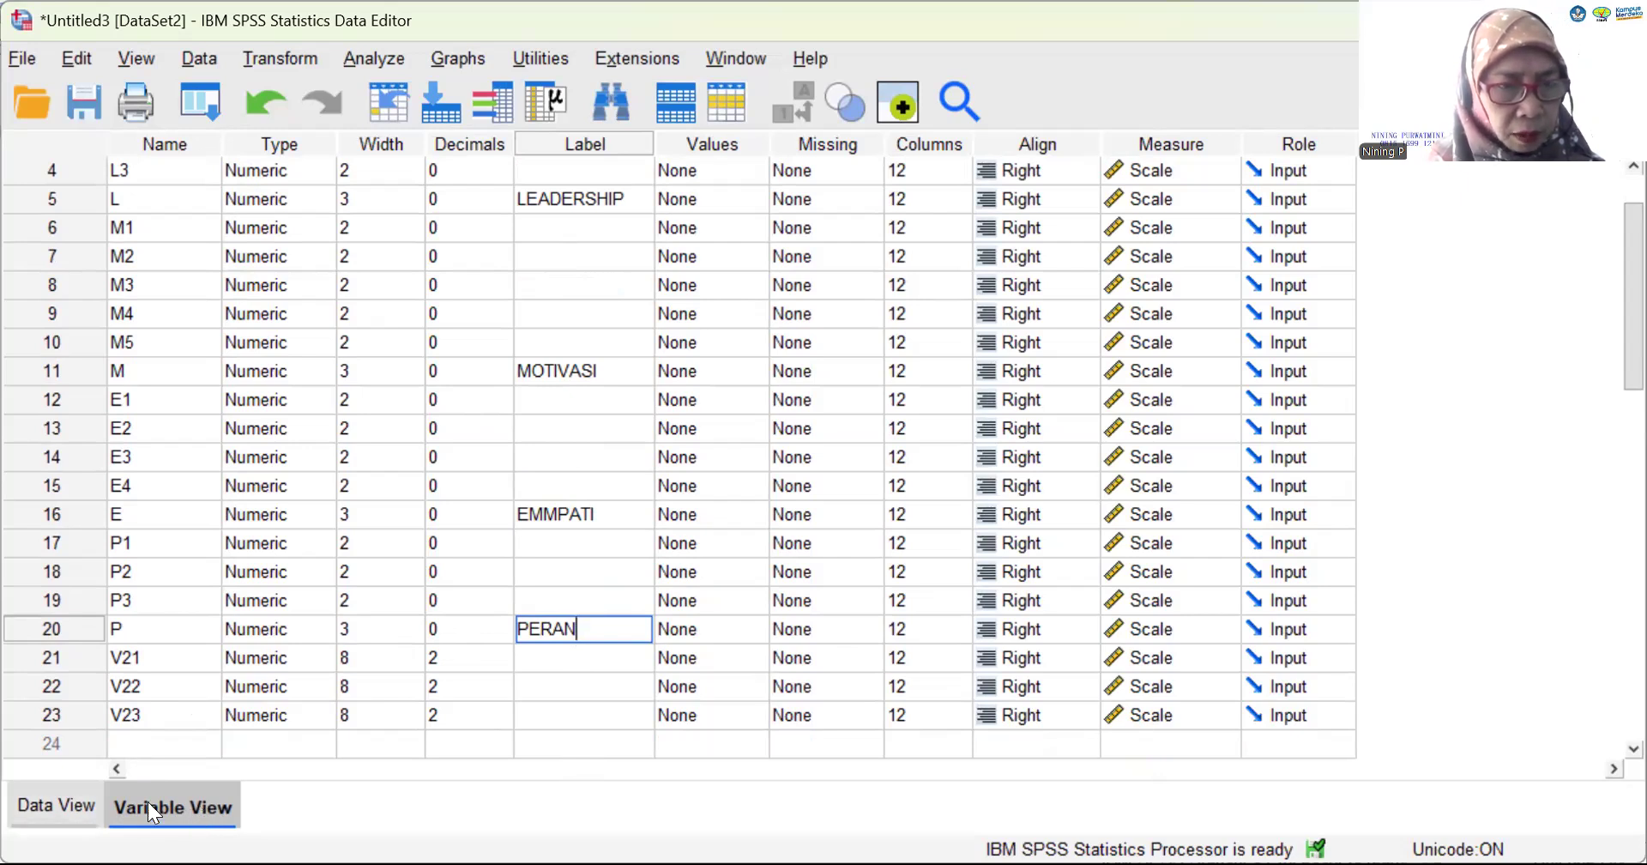
click(65, 657)
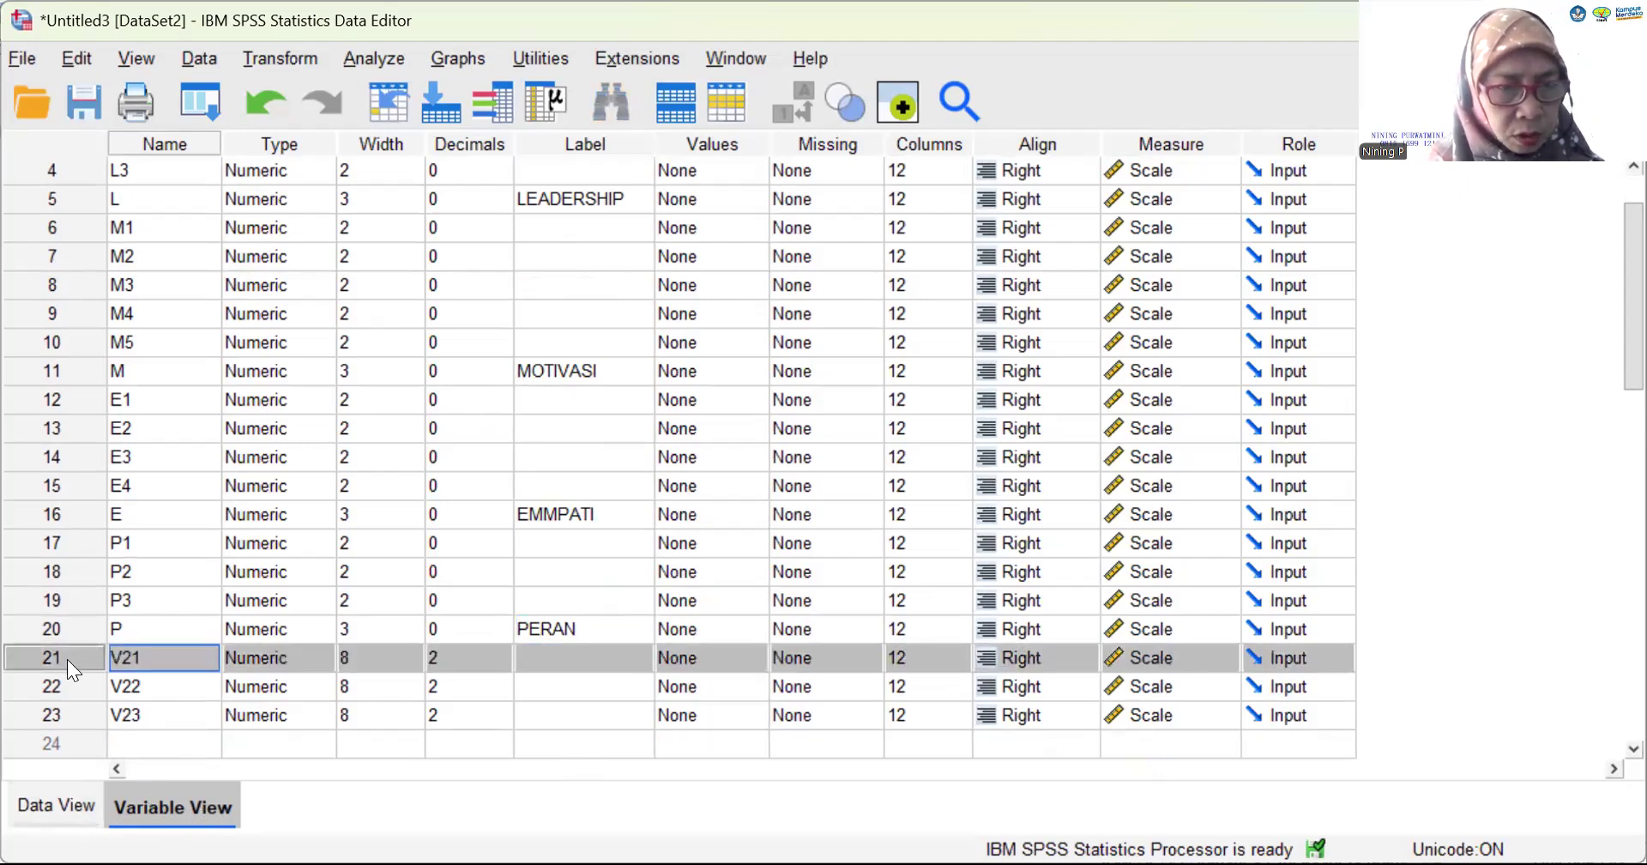
shift+click(50, 710)
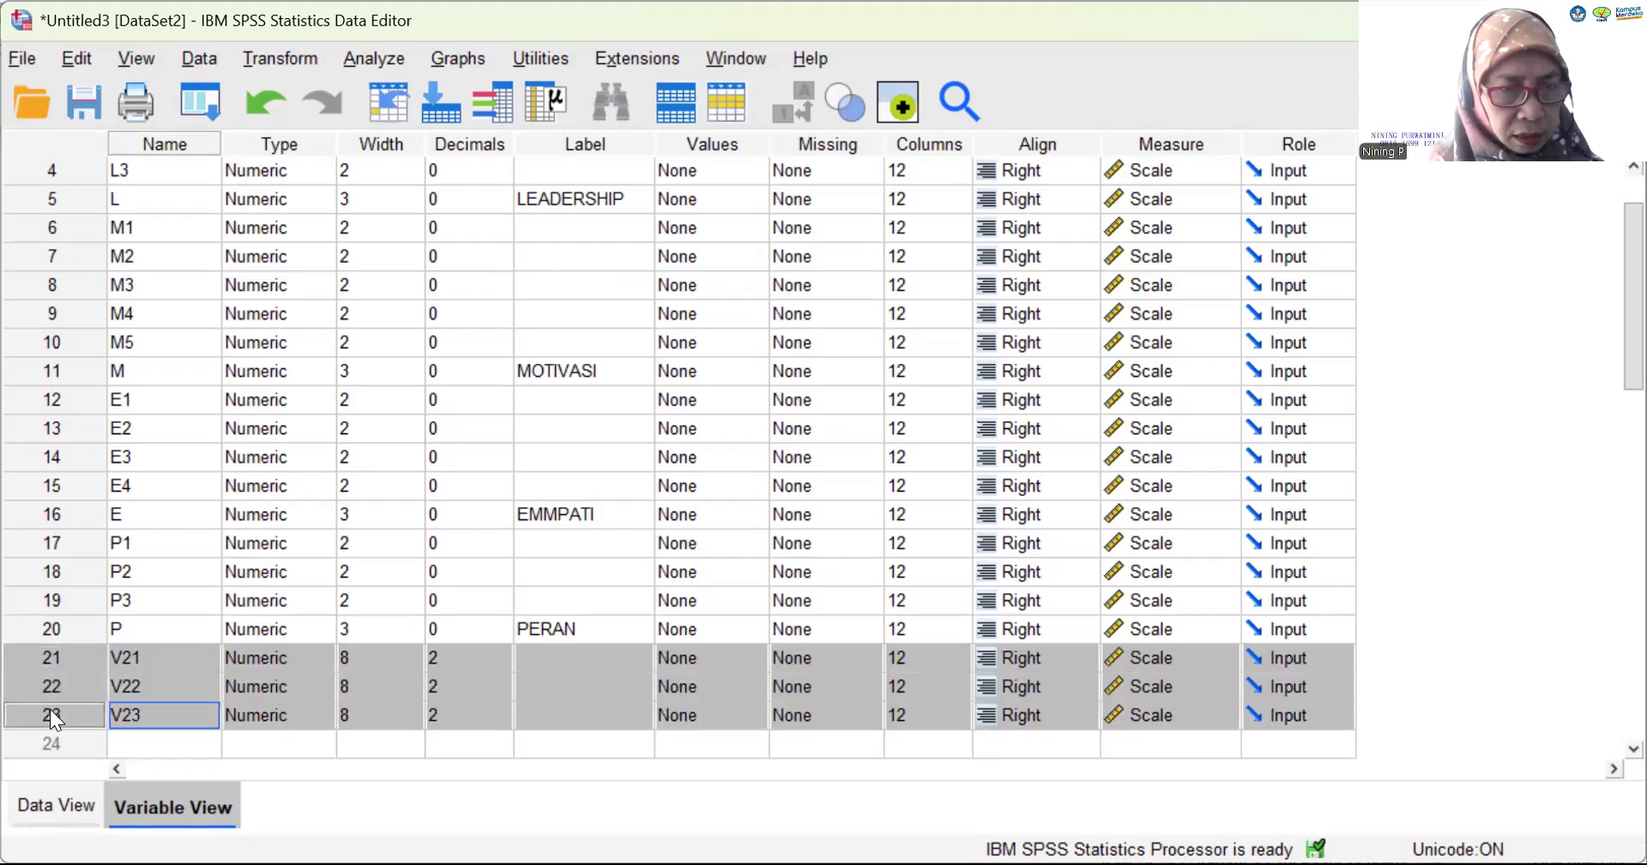
click(77, 58)
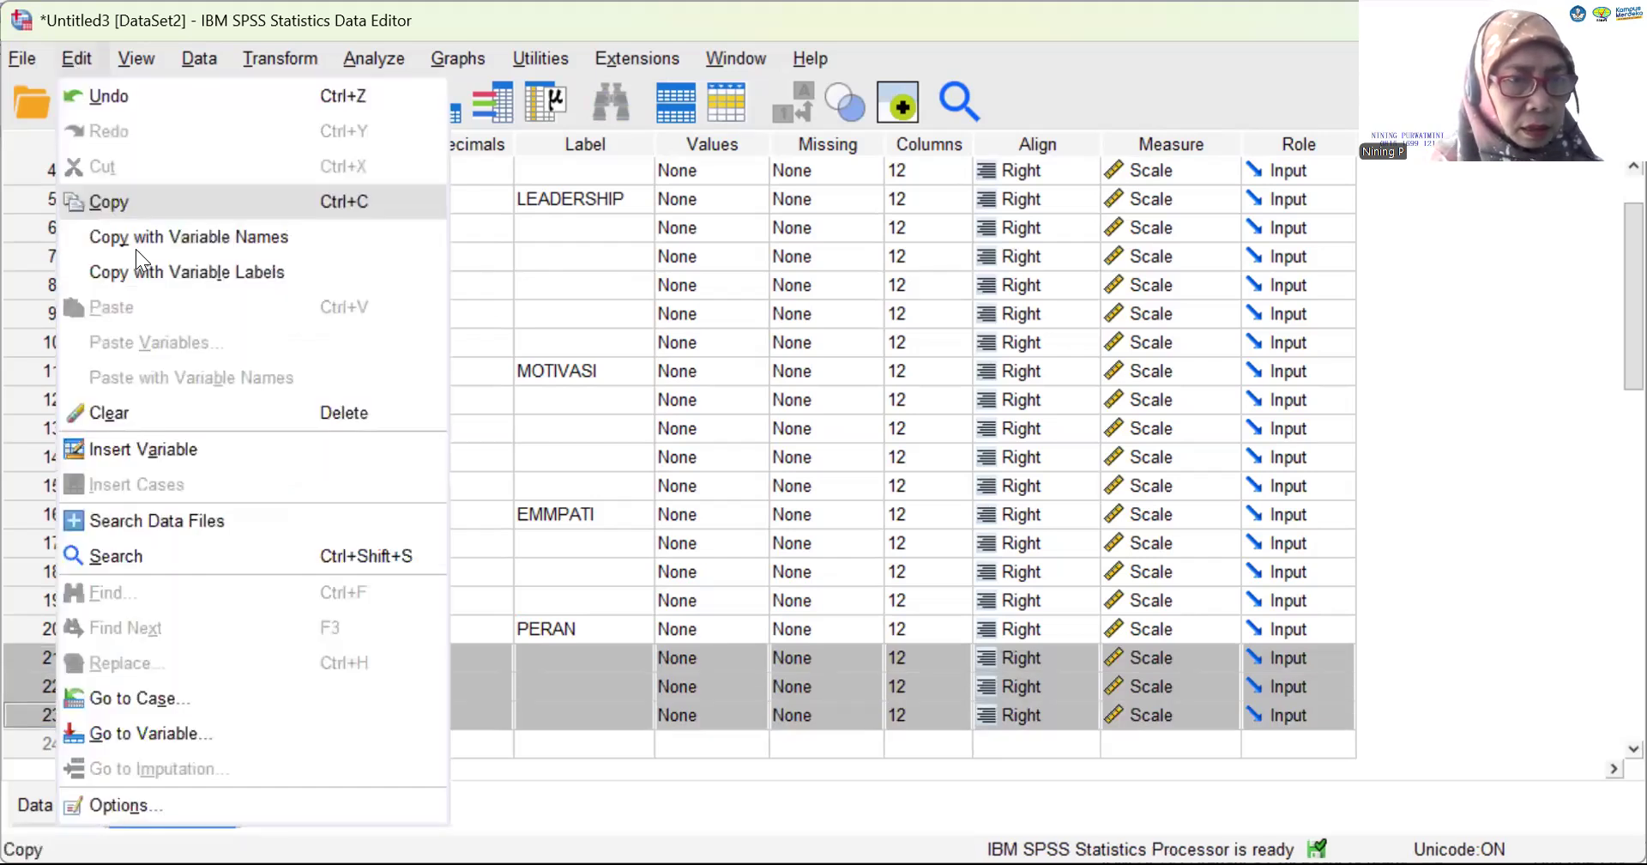
click(163, 415)
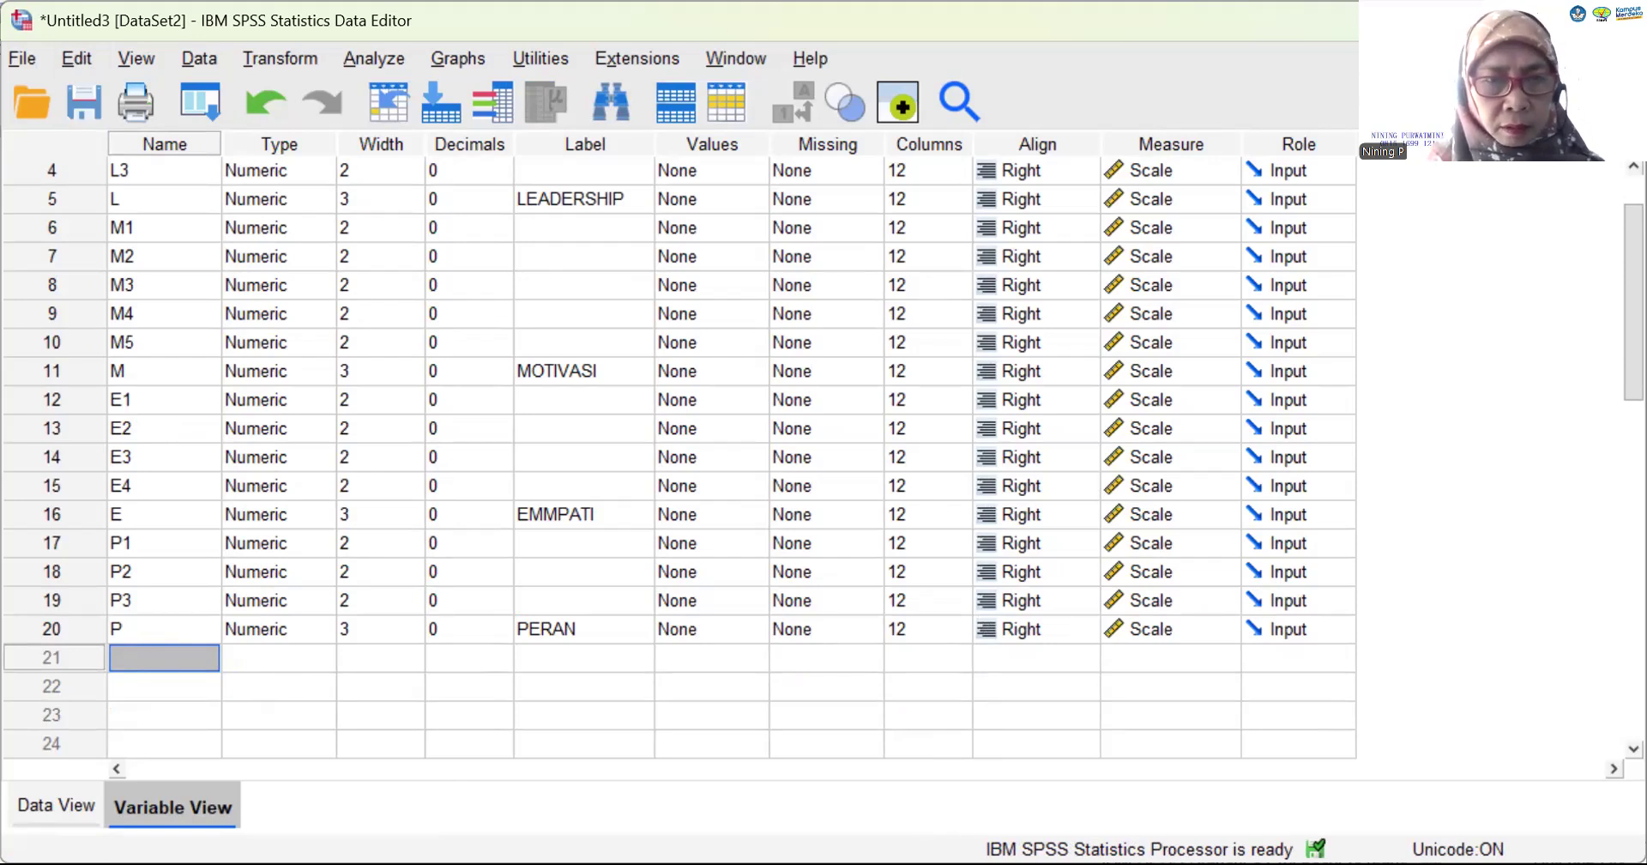
Show the case data instead of the variable definitions and start a Bivariate Correlations analysis
click(194, 101)
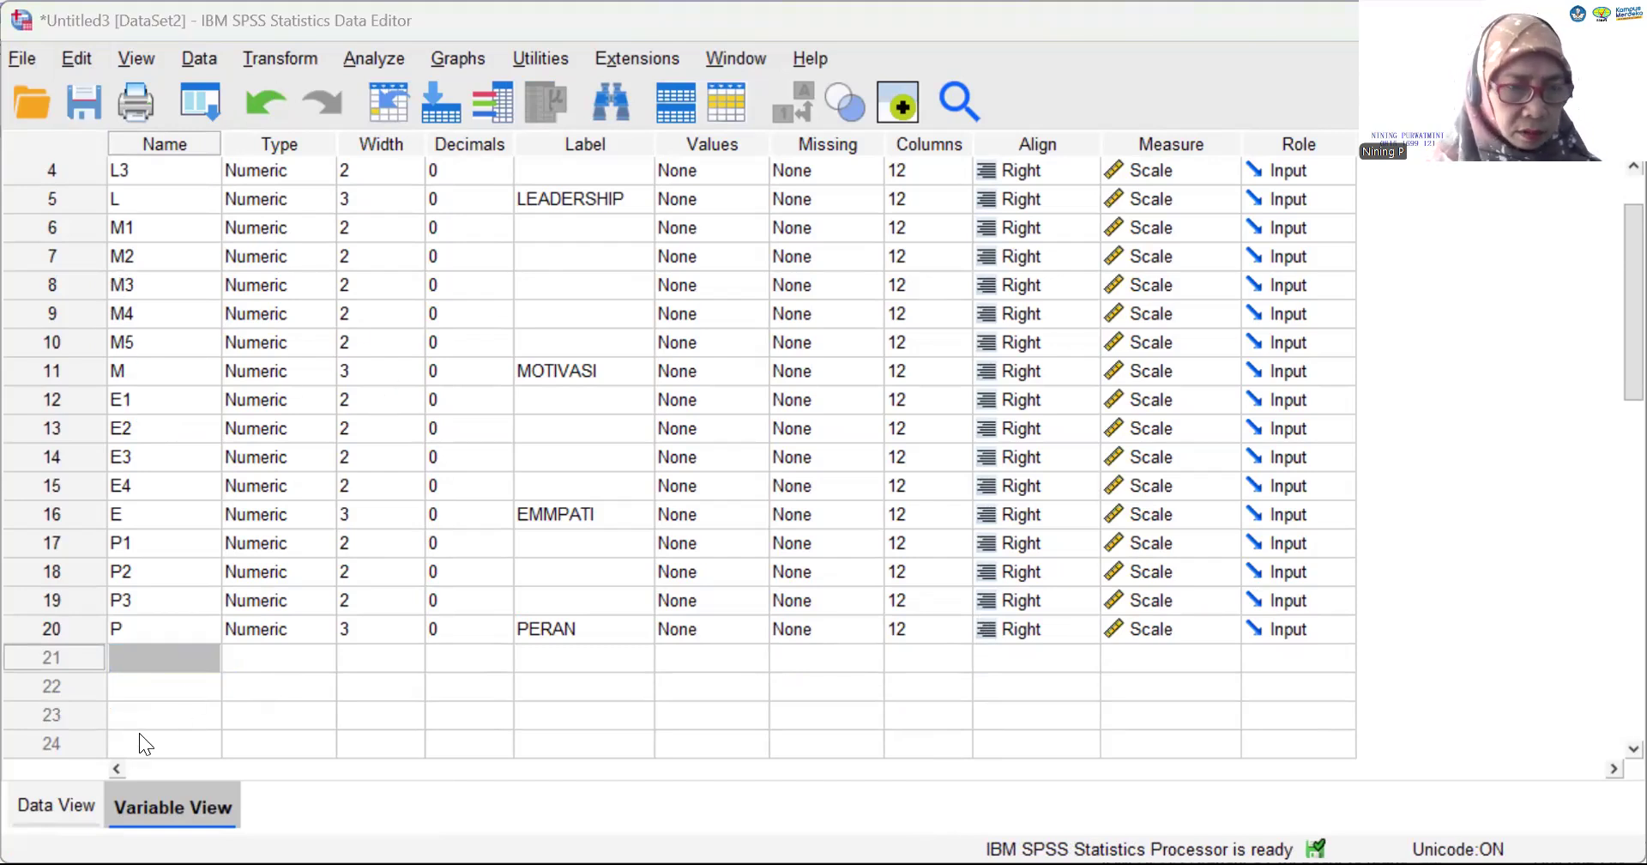
click(58, 806)
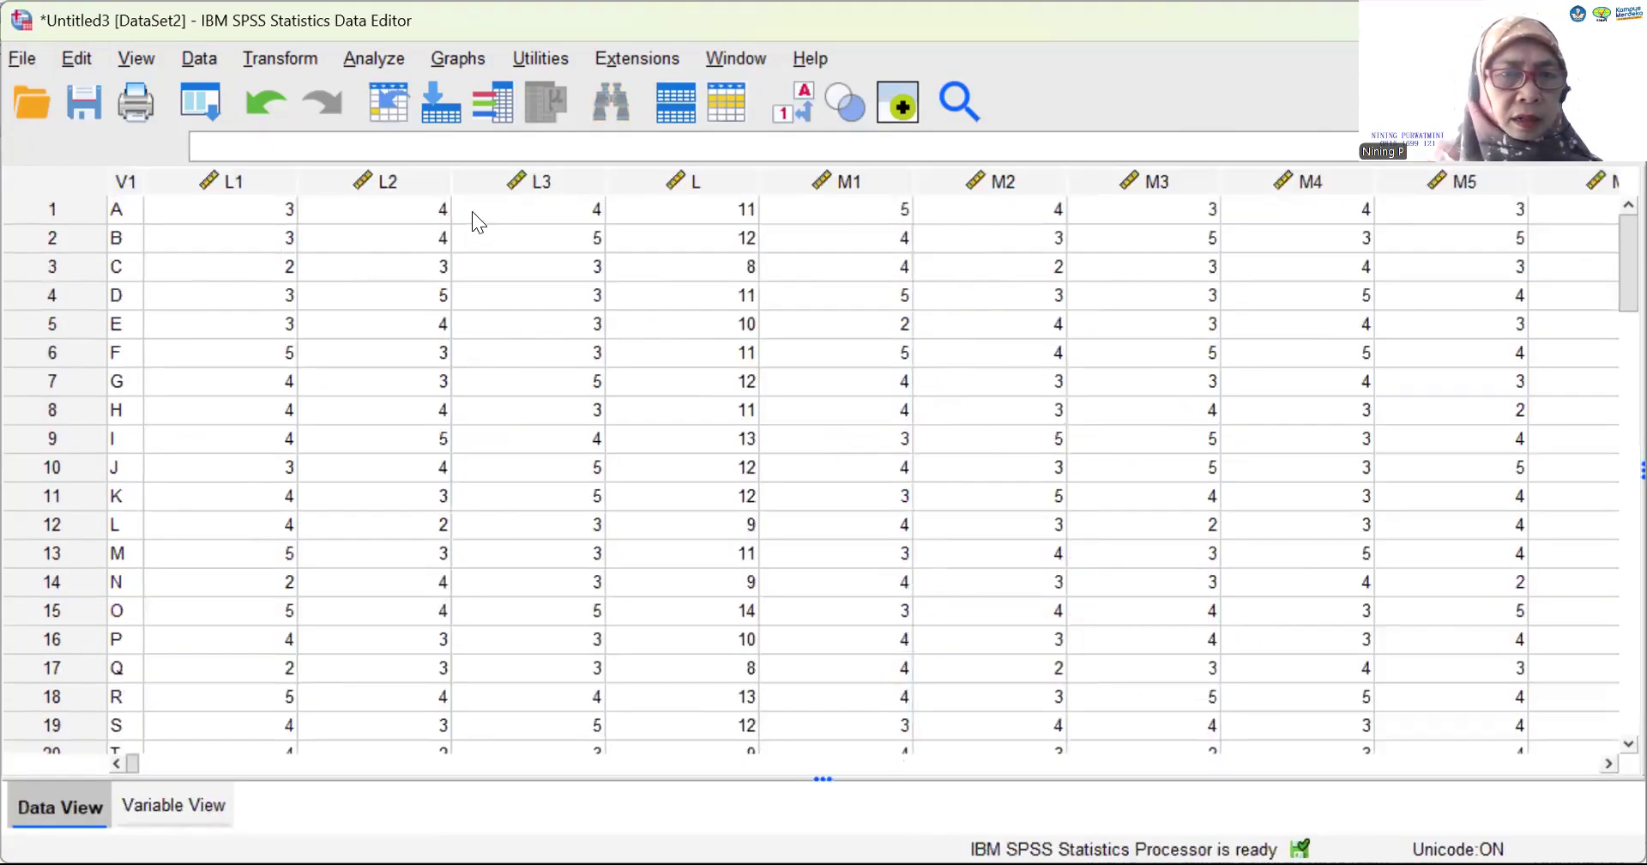
click(373, 47)
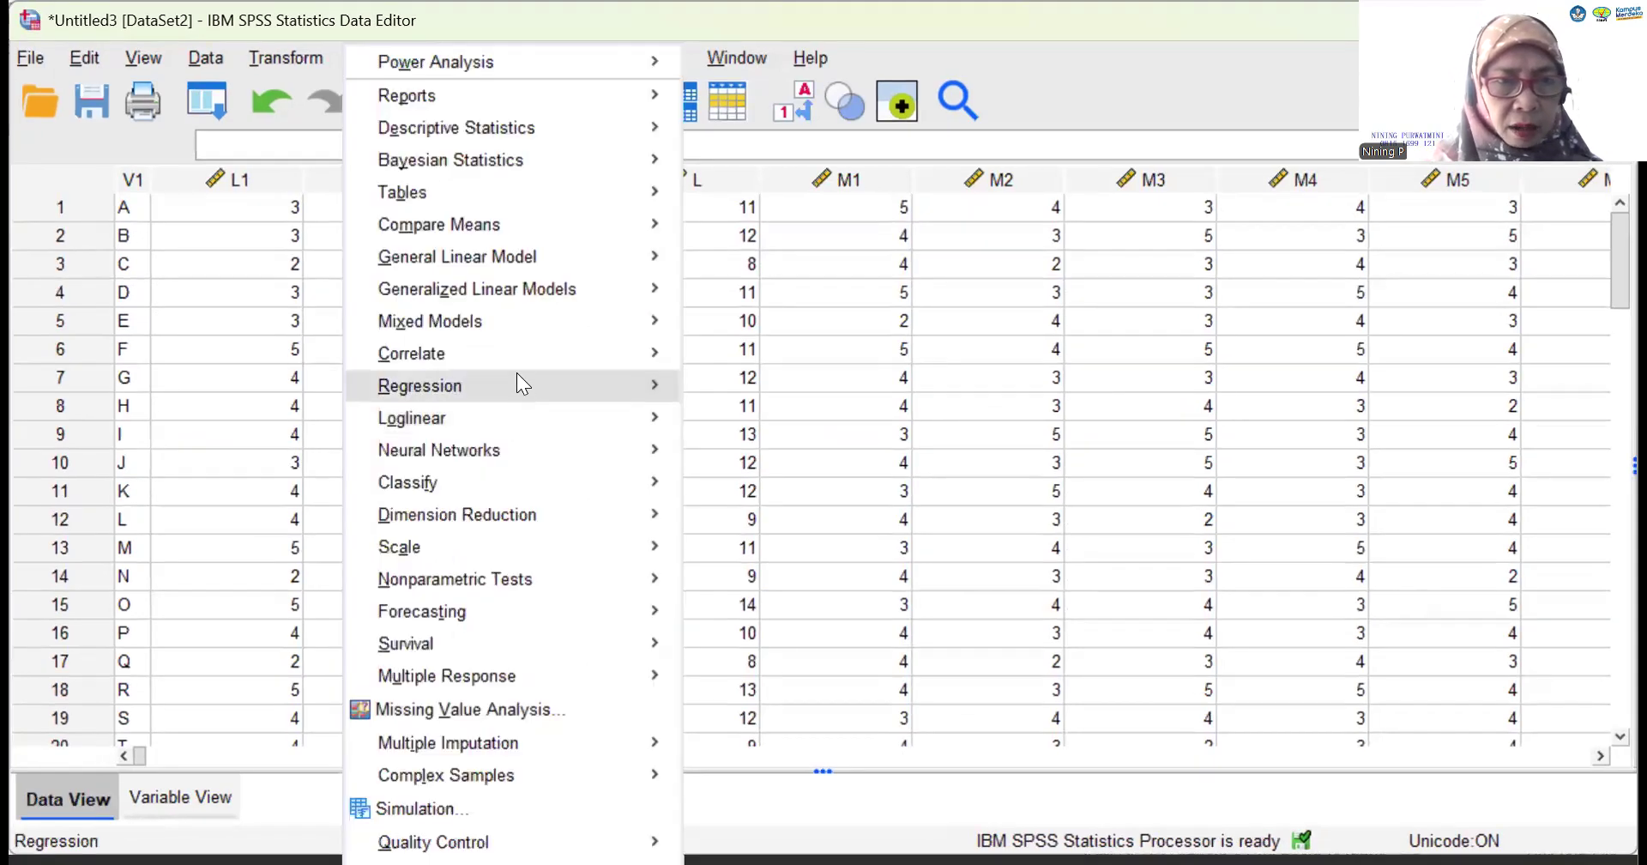
mouse_move(534, 352)
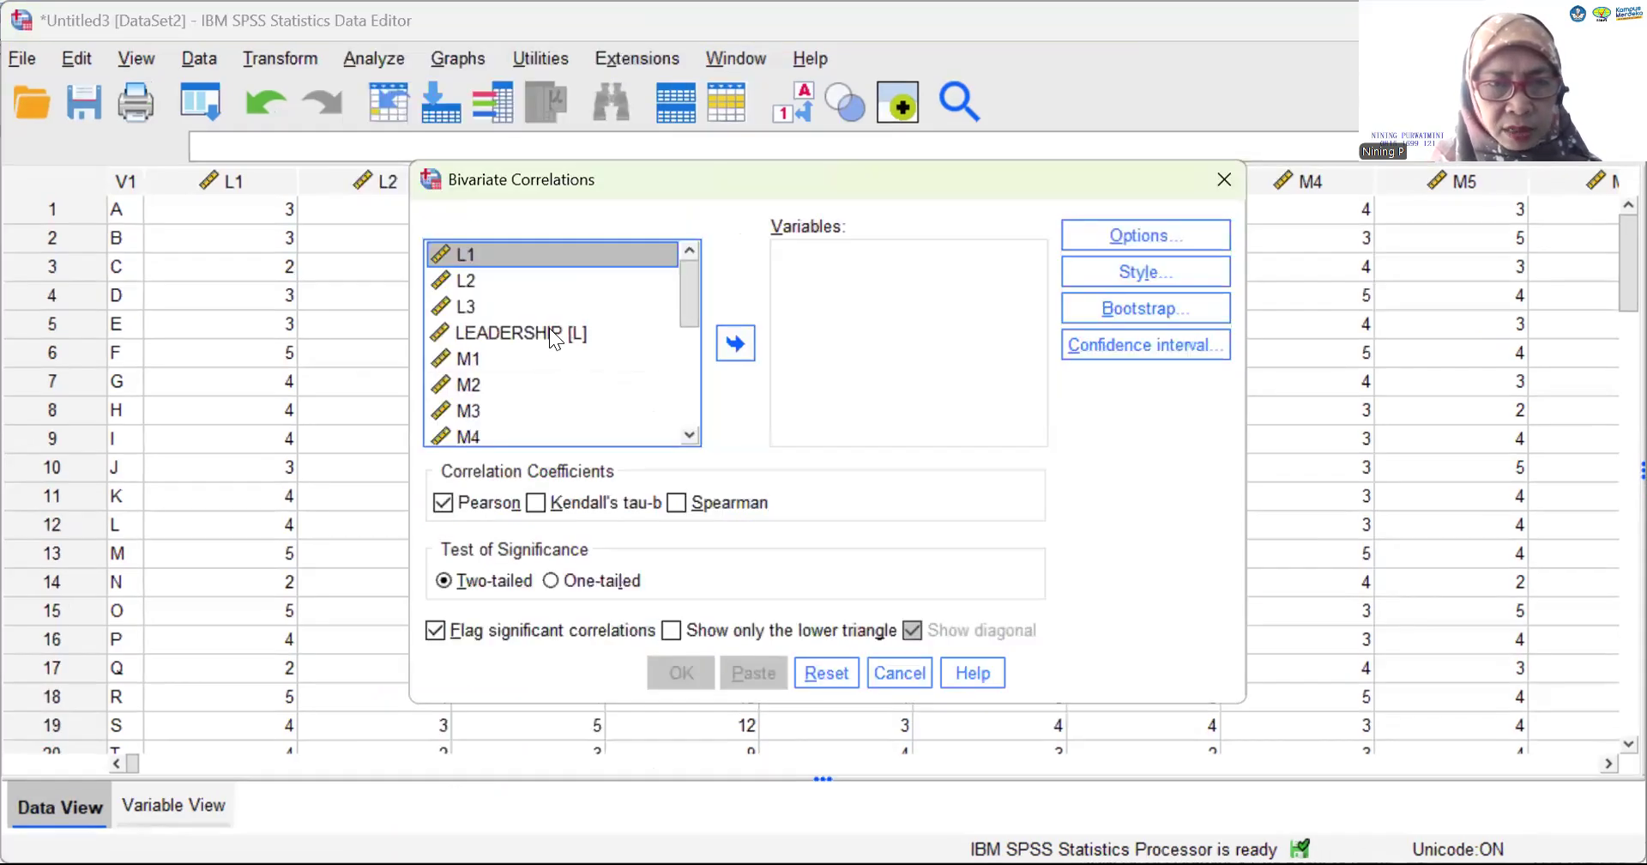
click(553, 335)
scroll(580, 381, down, 2)
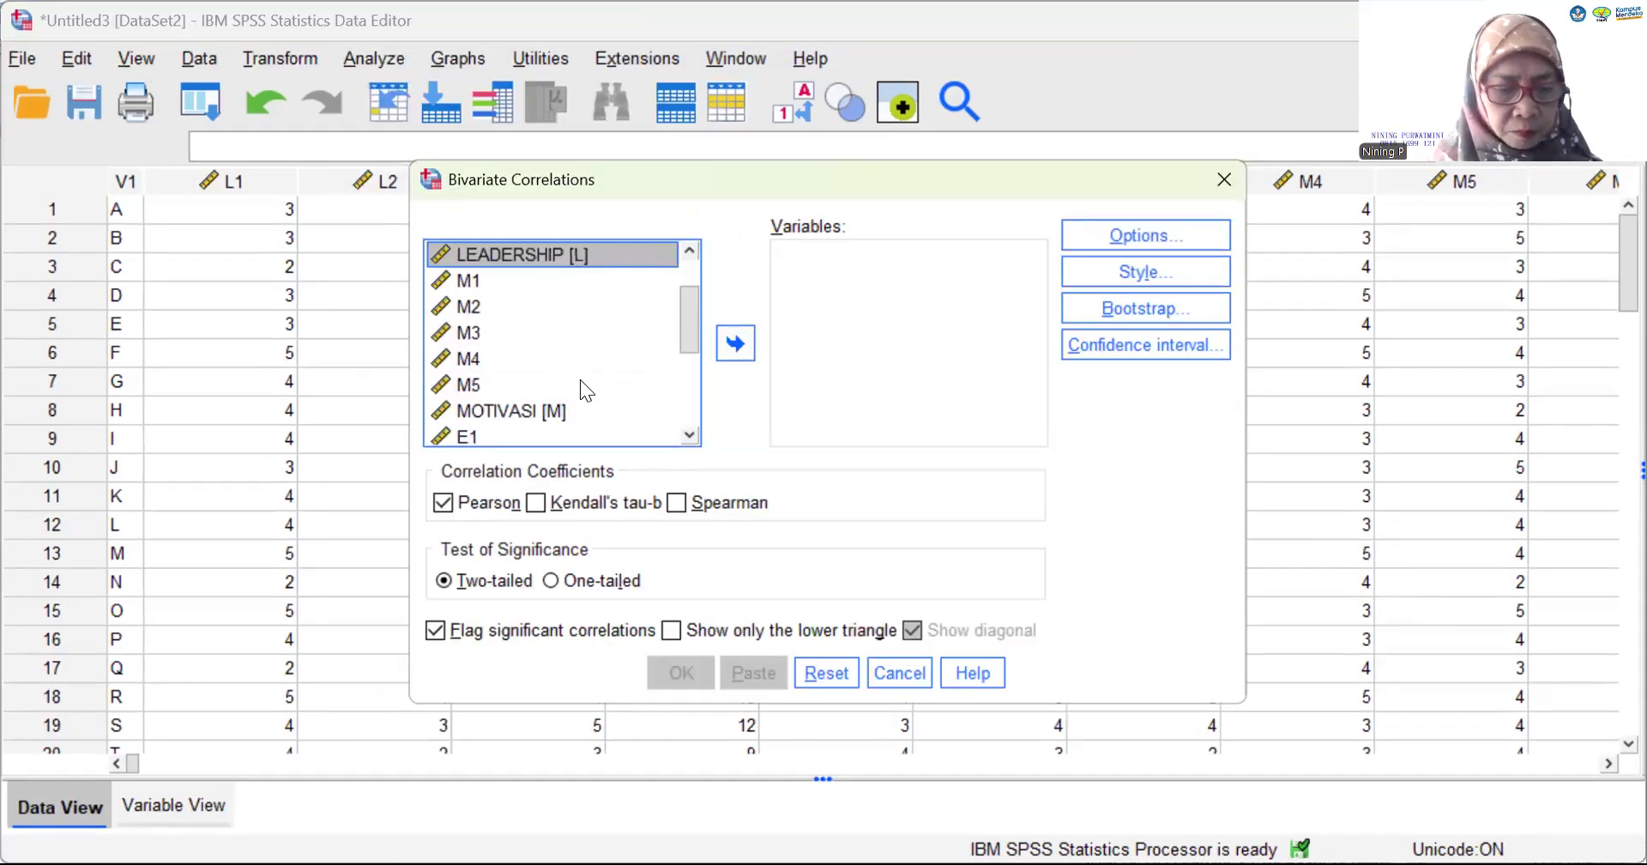
scroll(580, 379, down, 2)
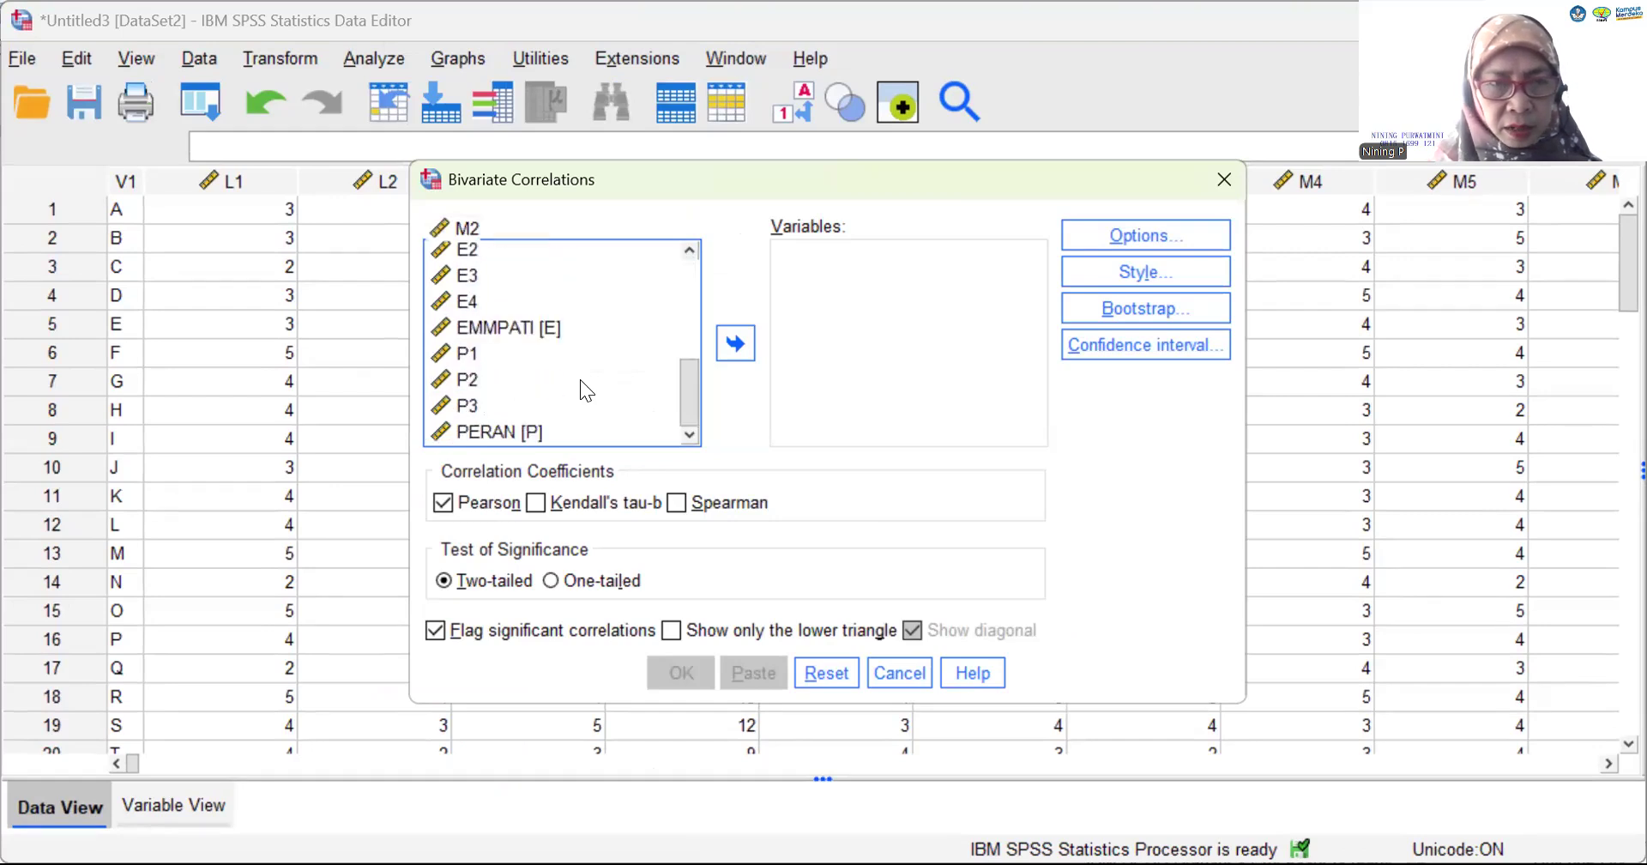
scroll(540, 352, up, 1)
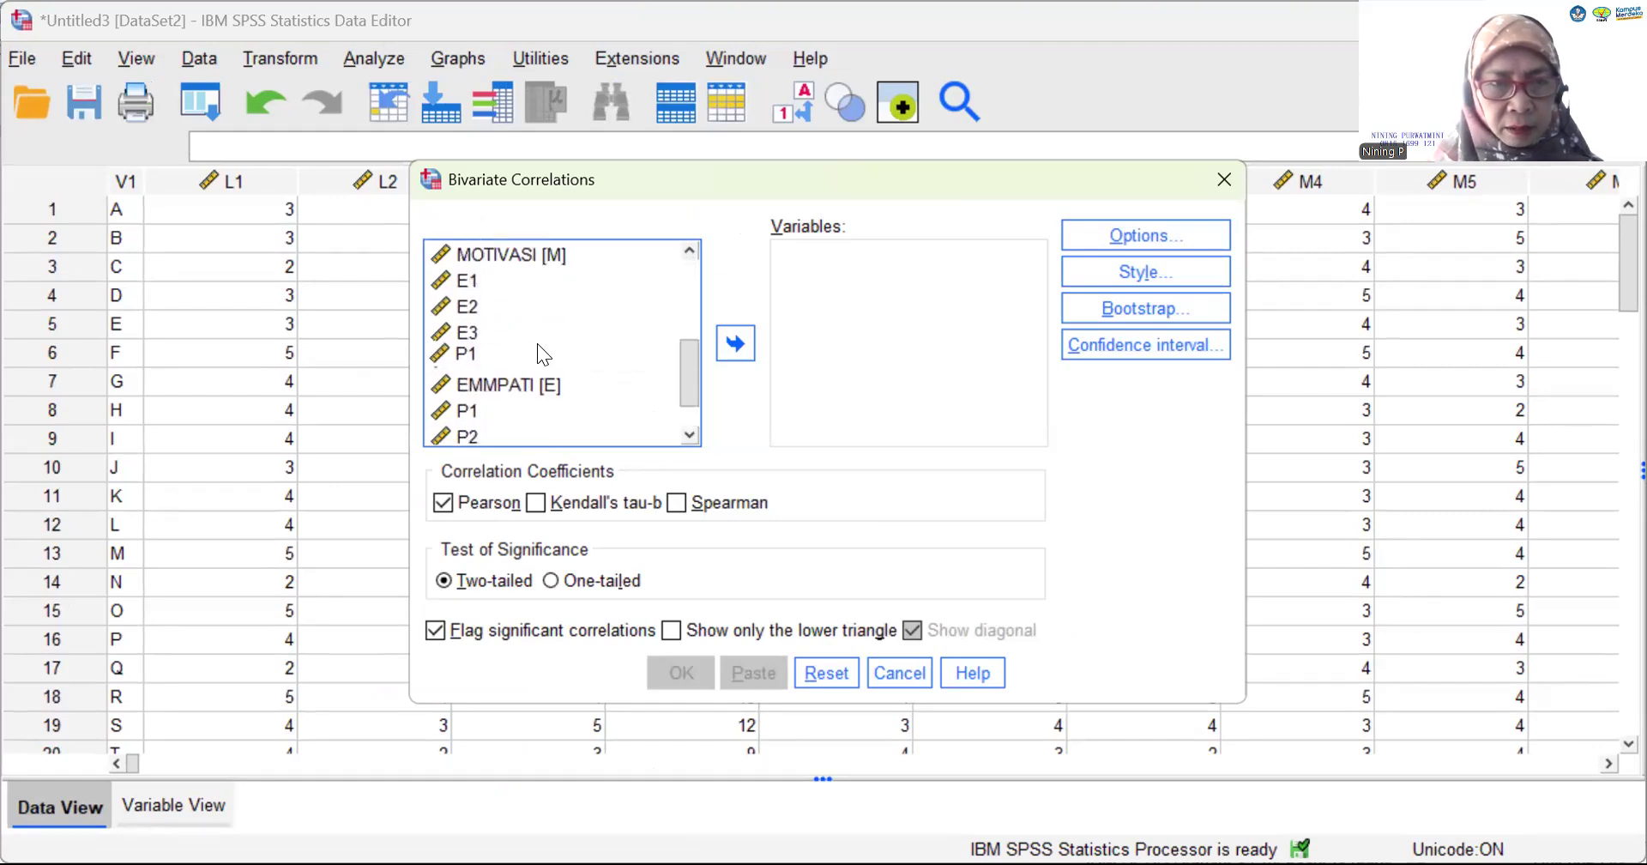
click(528, 255)
shift+click(524, 387)
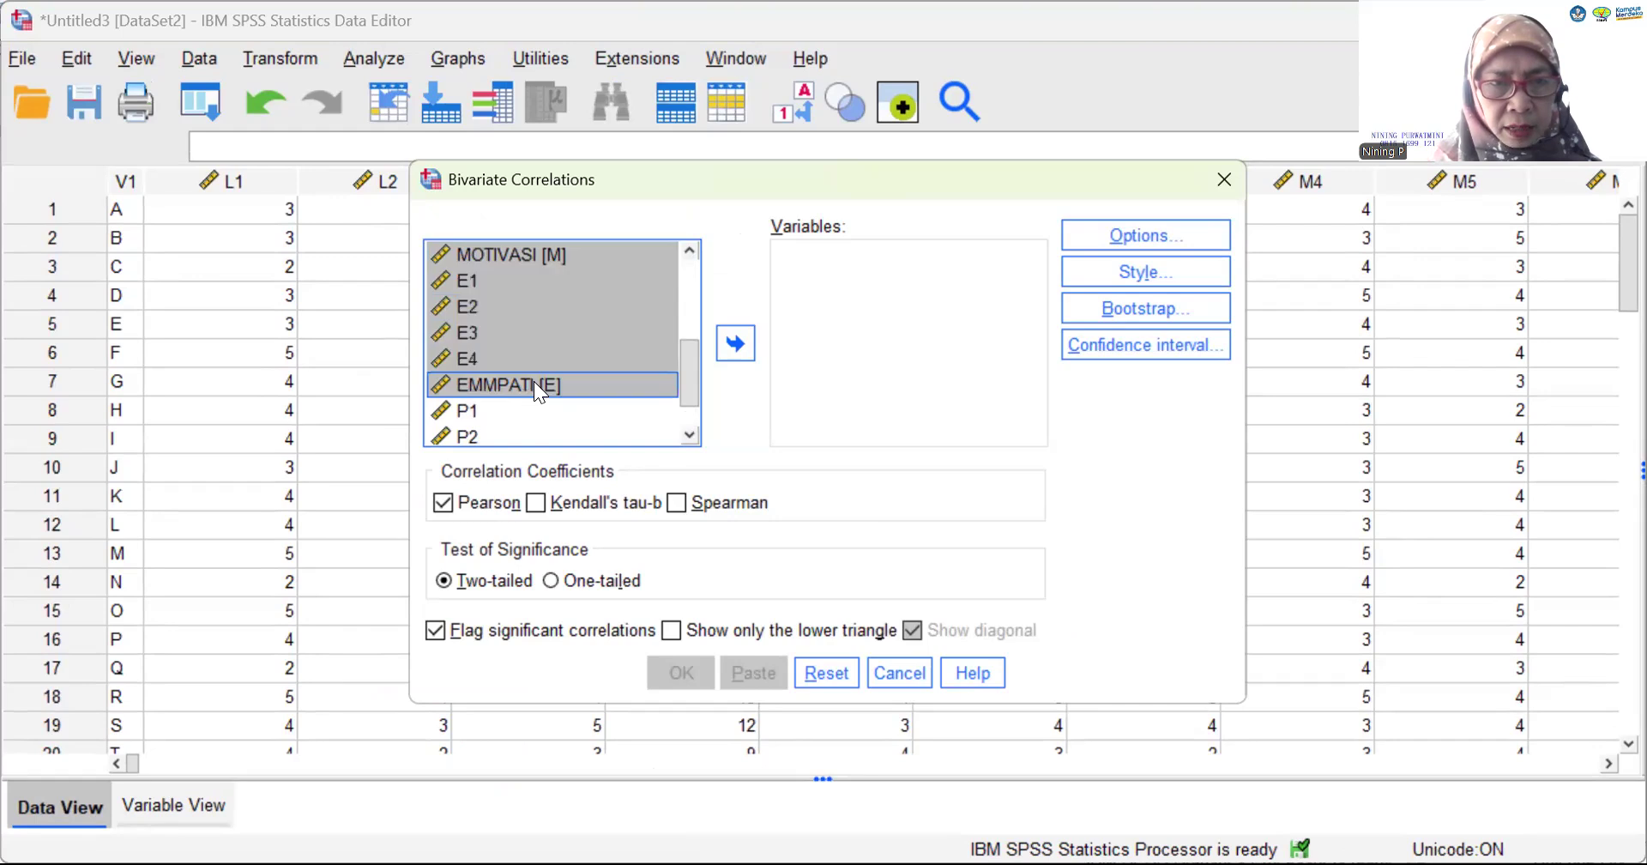
click(546, 258)
scroll(531, 283, up, 2)
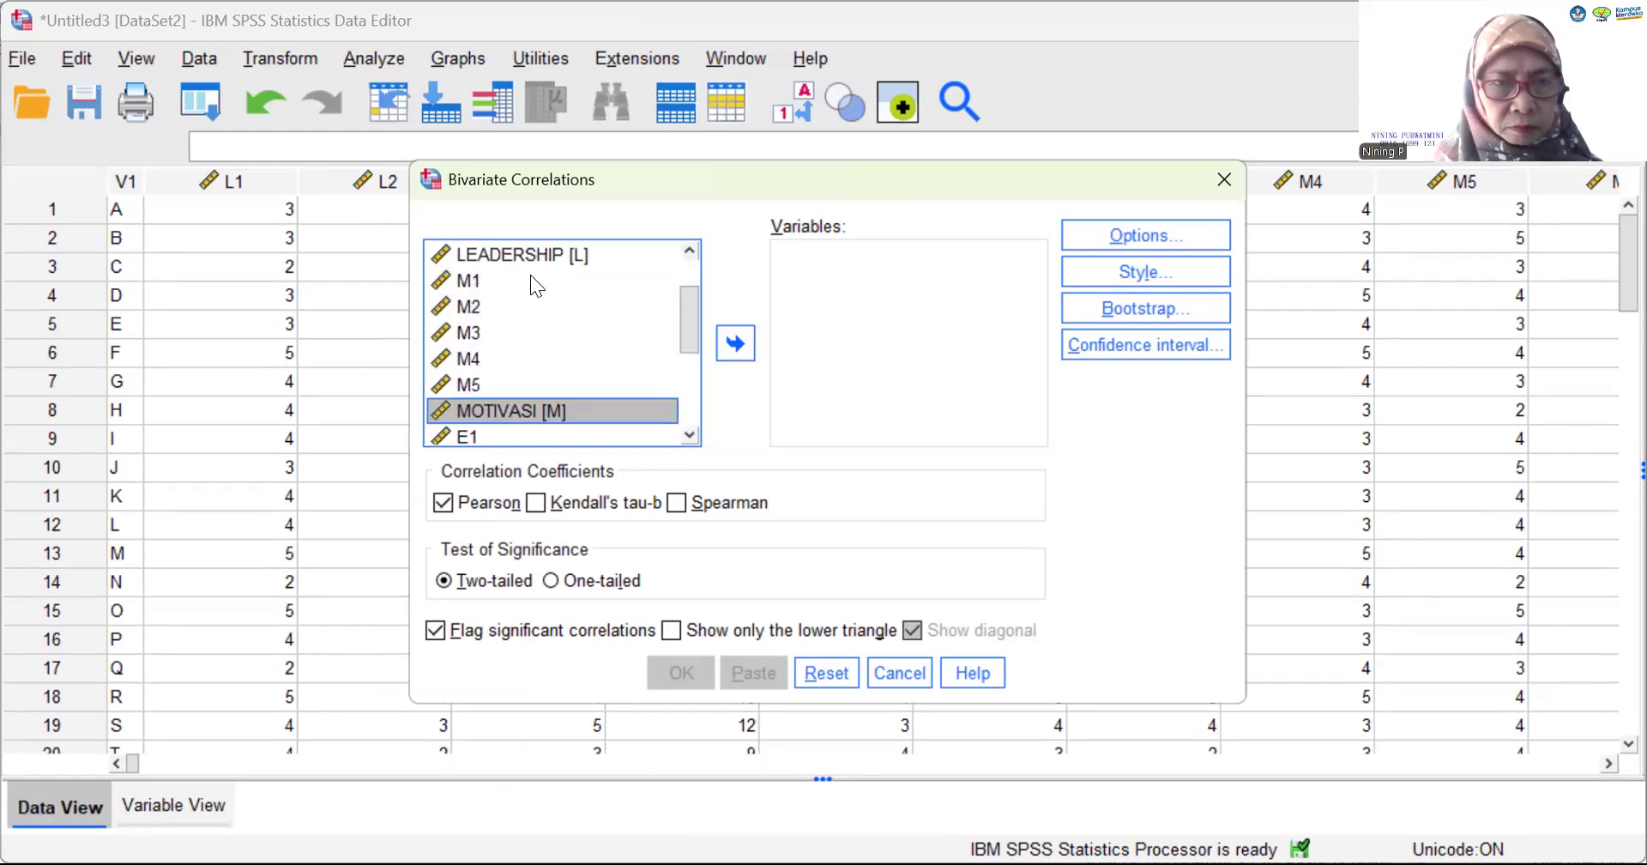
Add LEADERSHIP [L], MOTIVASI [M], EMMPATI [E] and PERAN [P] to the variables of the bivariate correlation
click(537, 256)
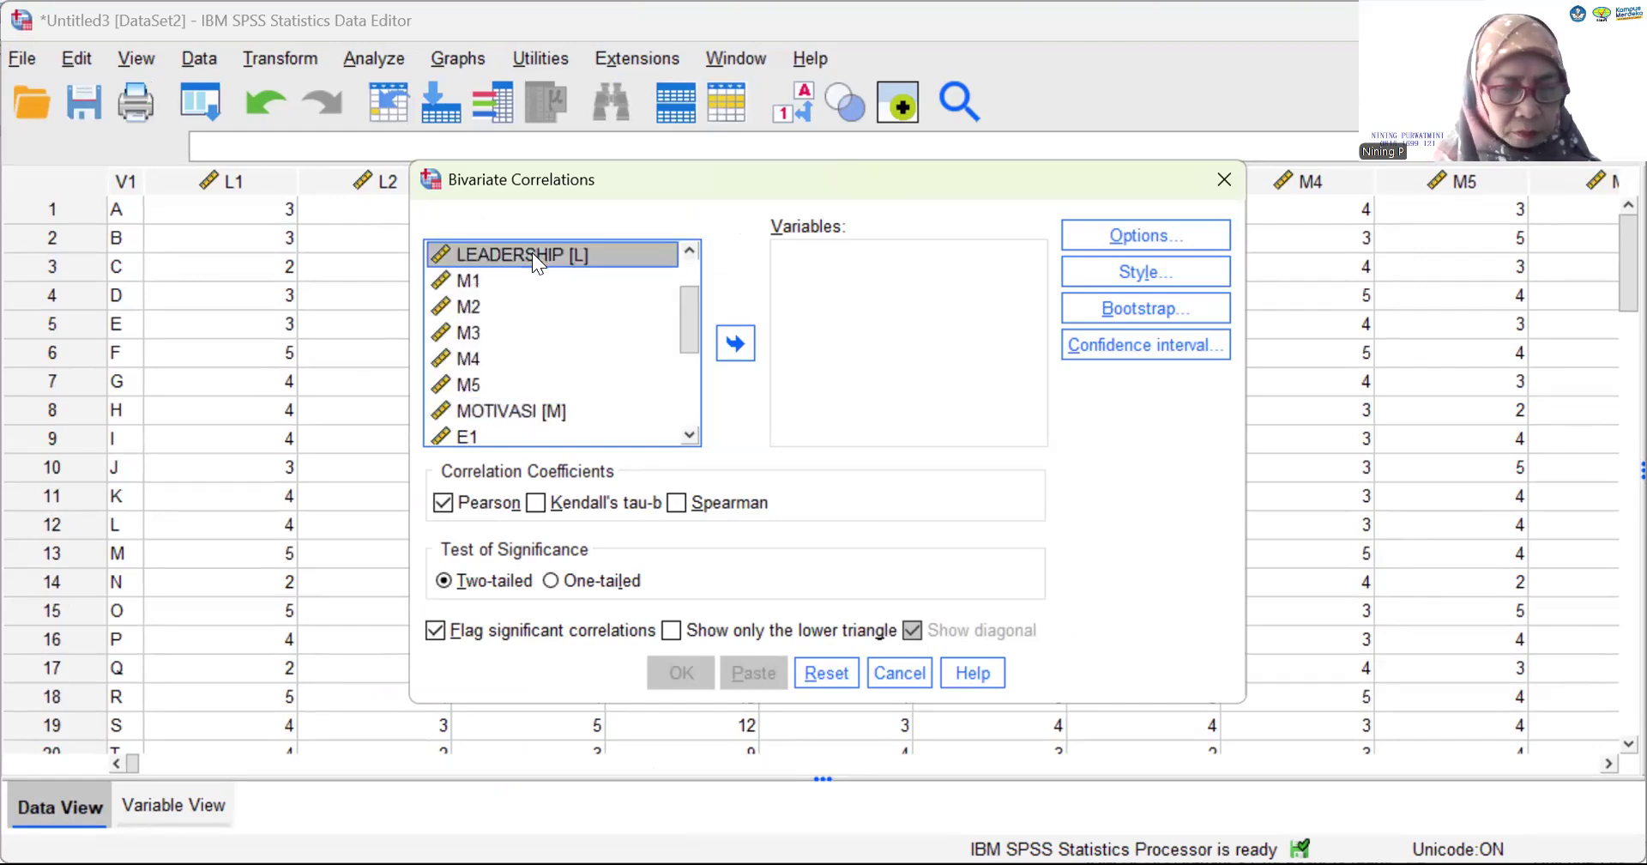
ctrl+click(519, 414)
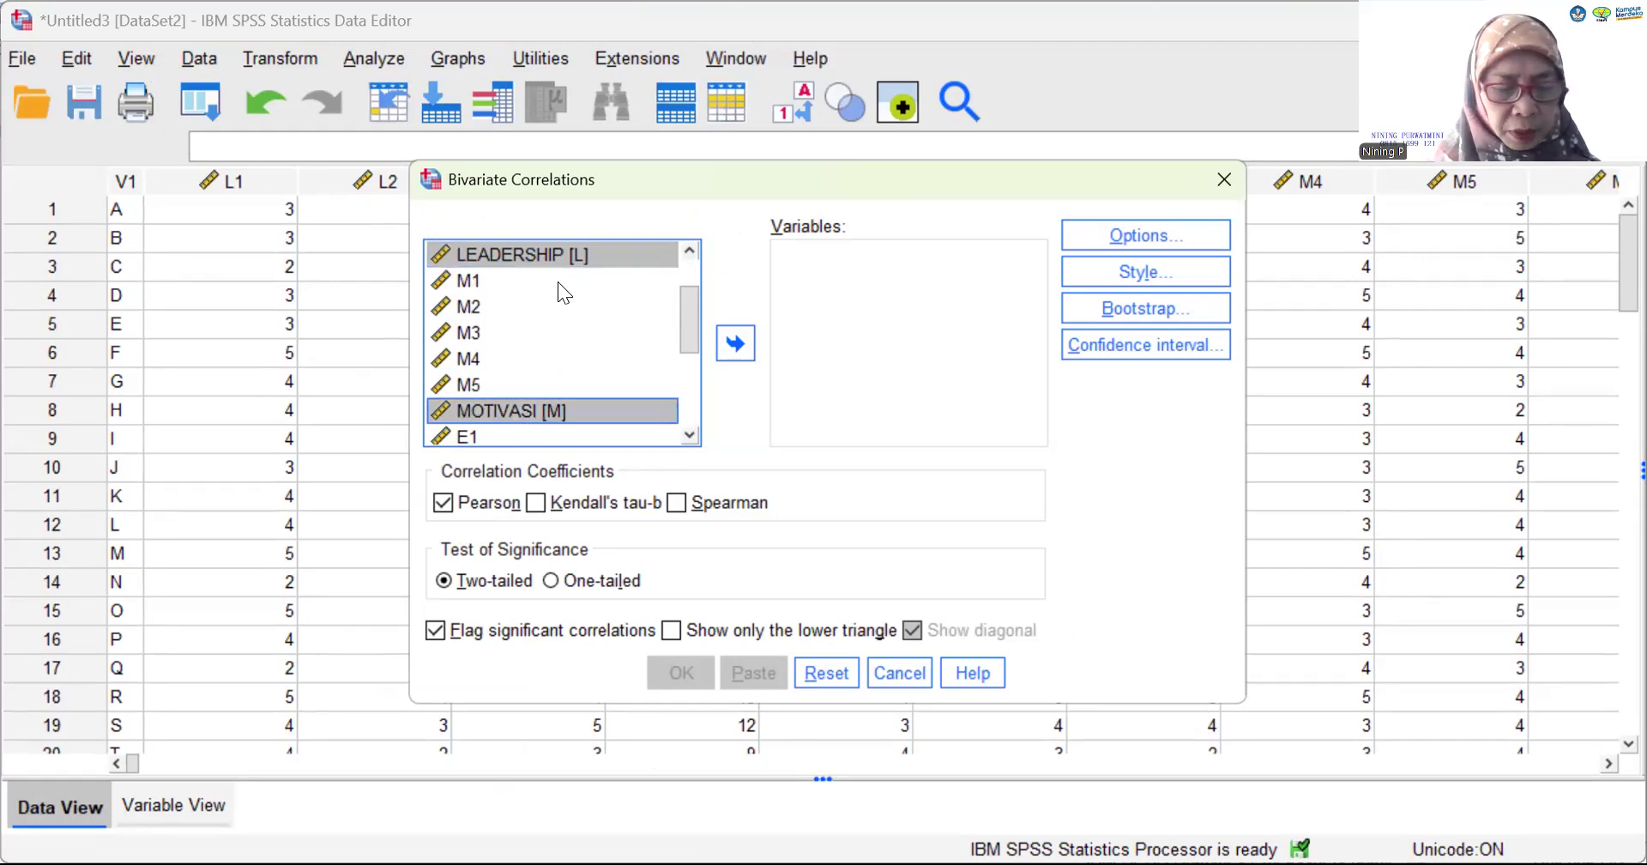
scroll(549, 295, down, 3)
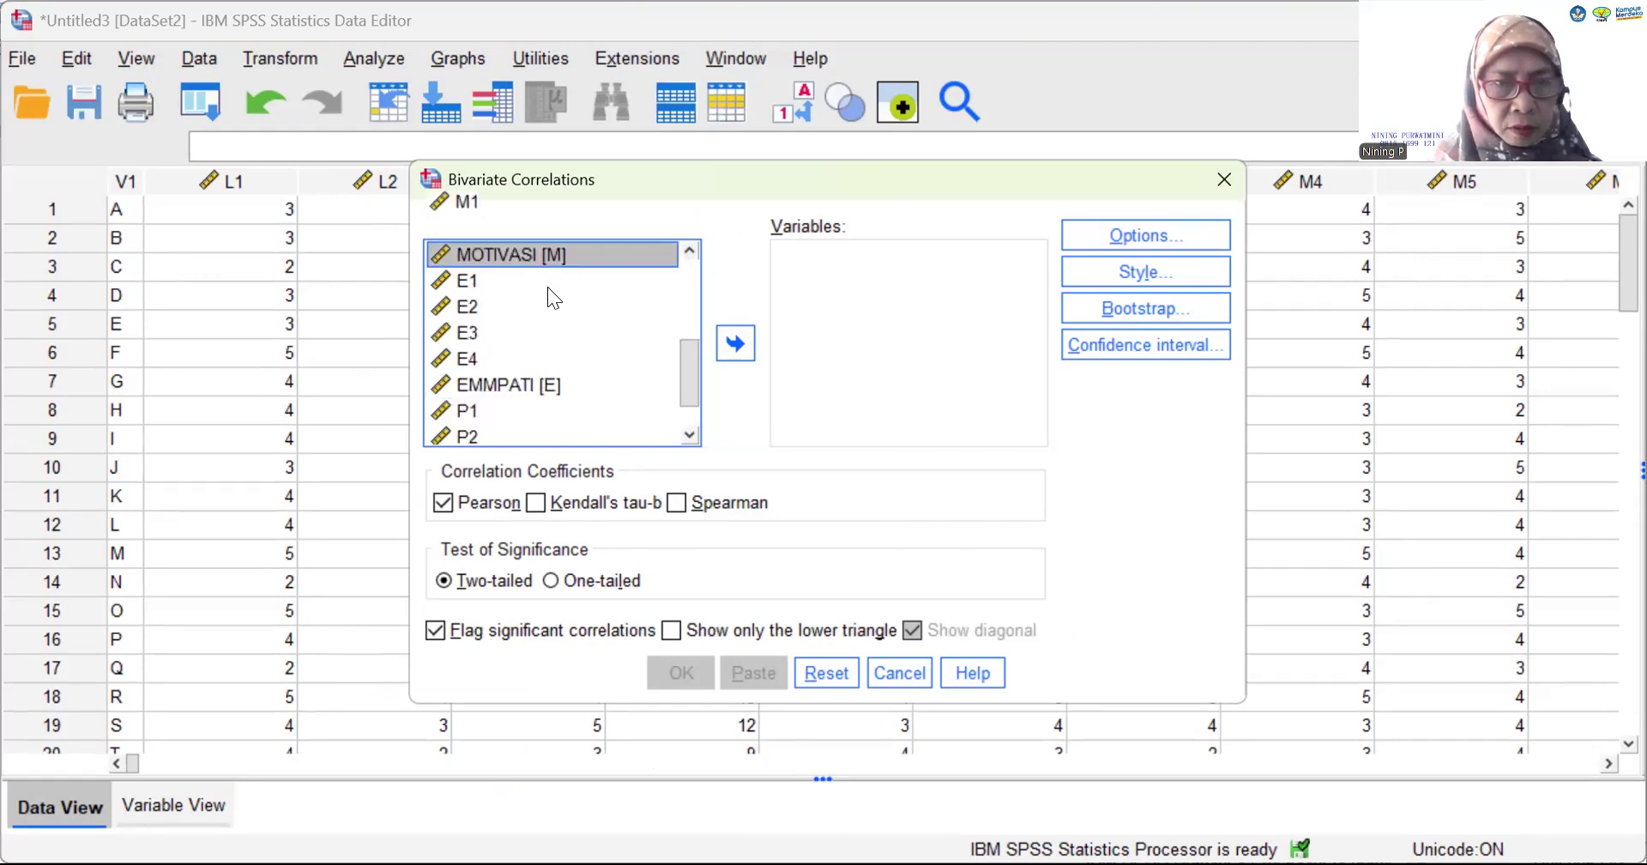
click(498, 384)
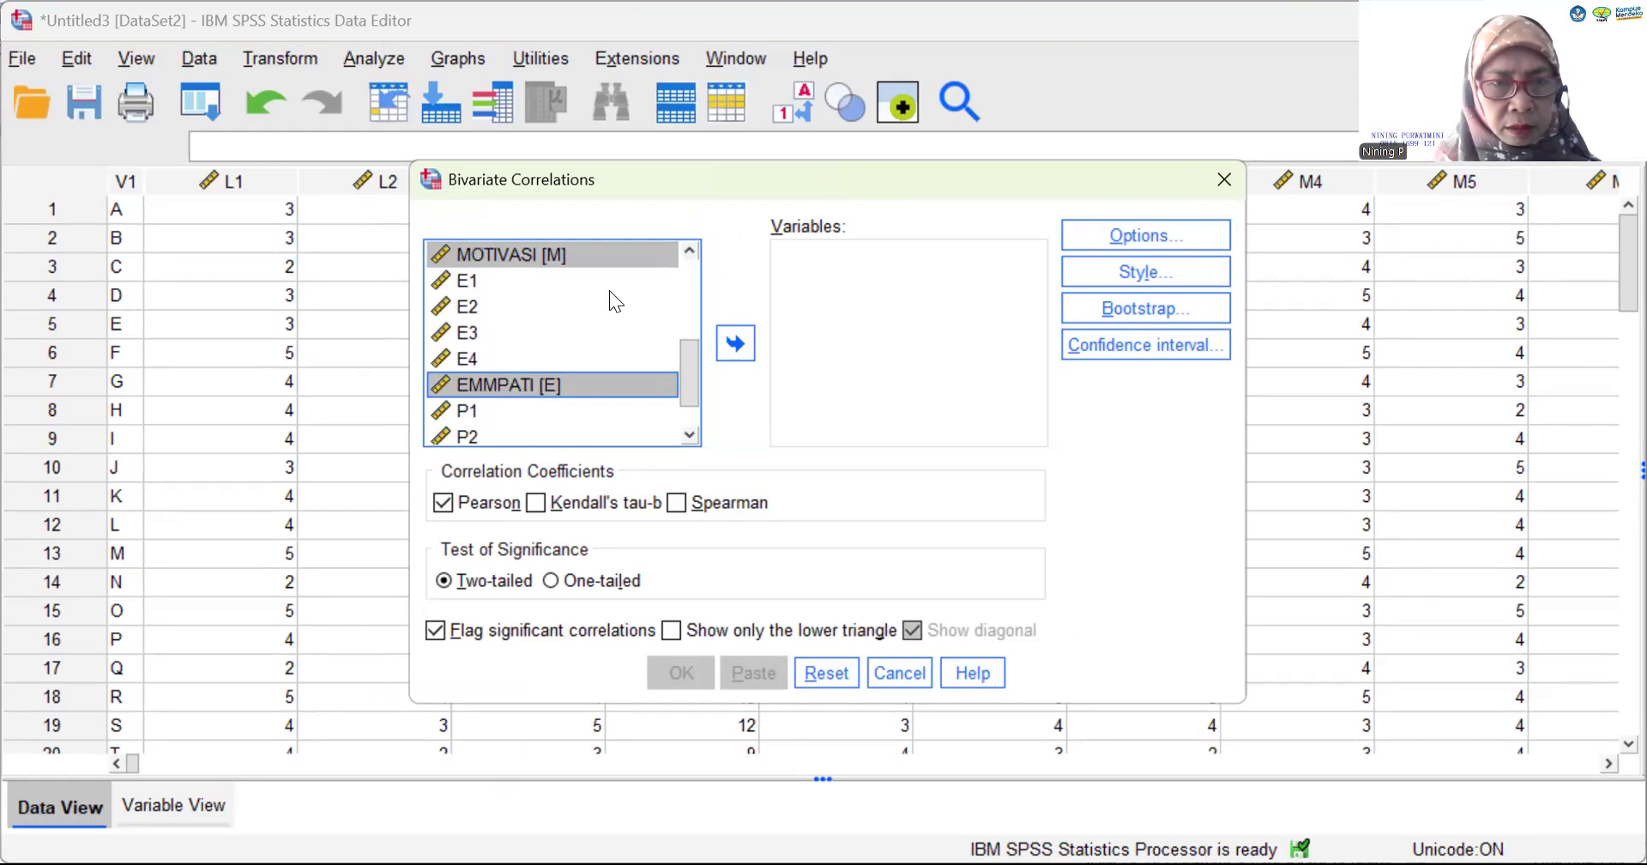
scroll(489, 429, down, 1)
ctrl+click(501, 433)
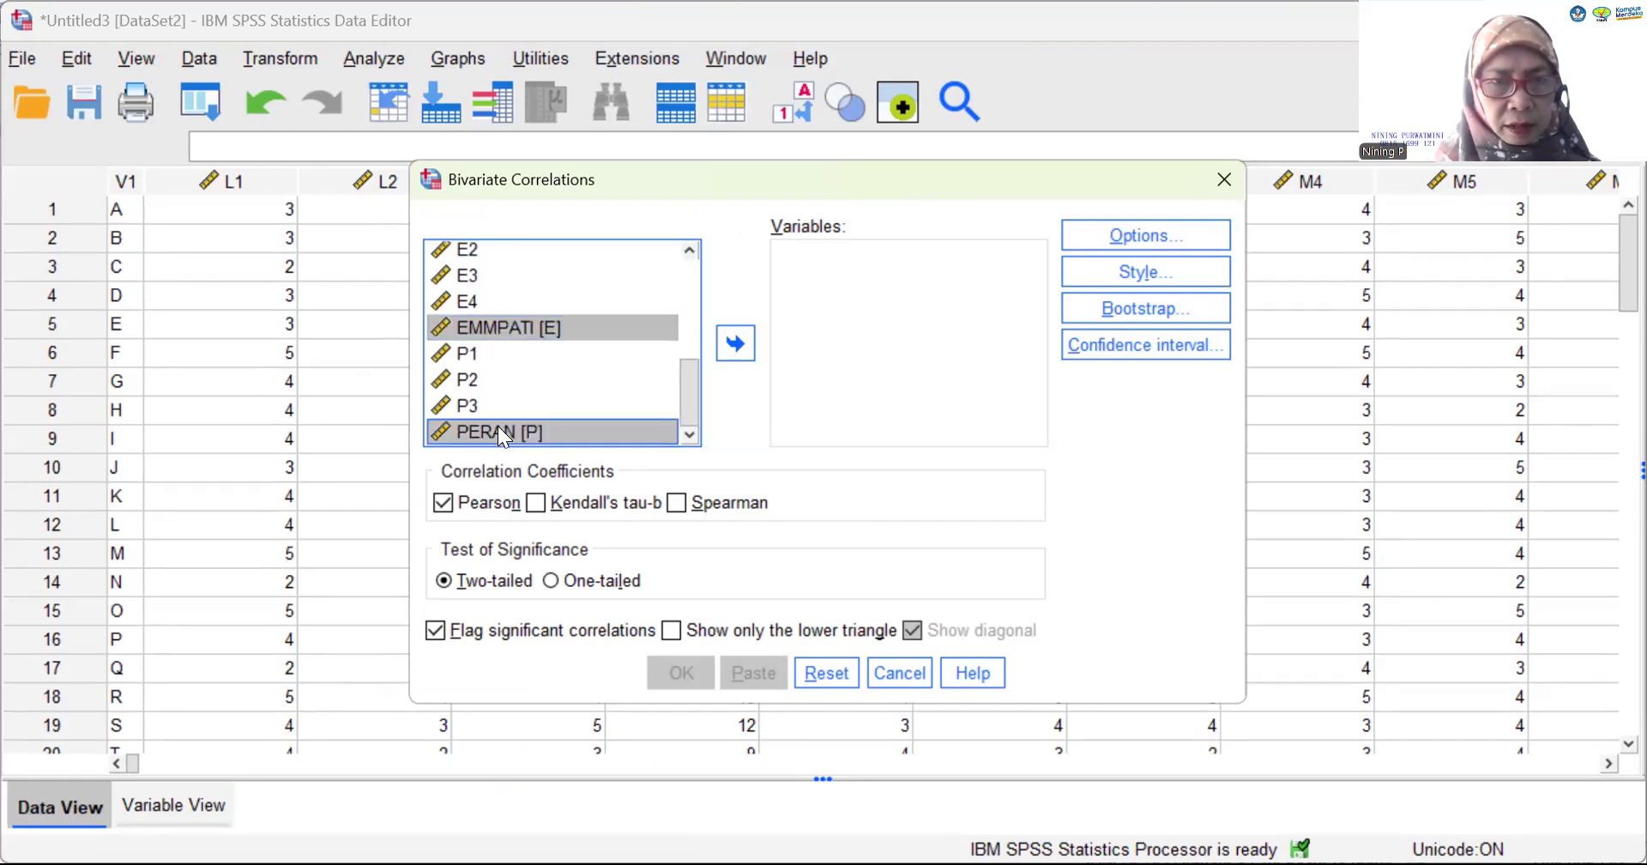
click(736, 343)
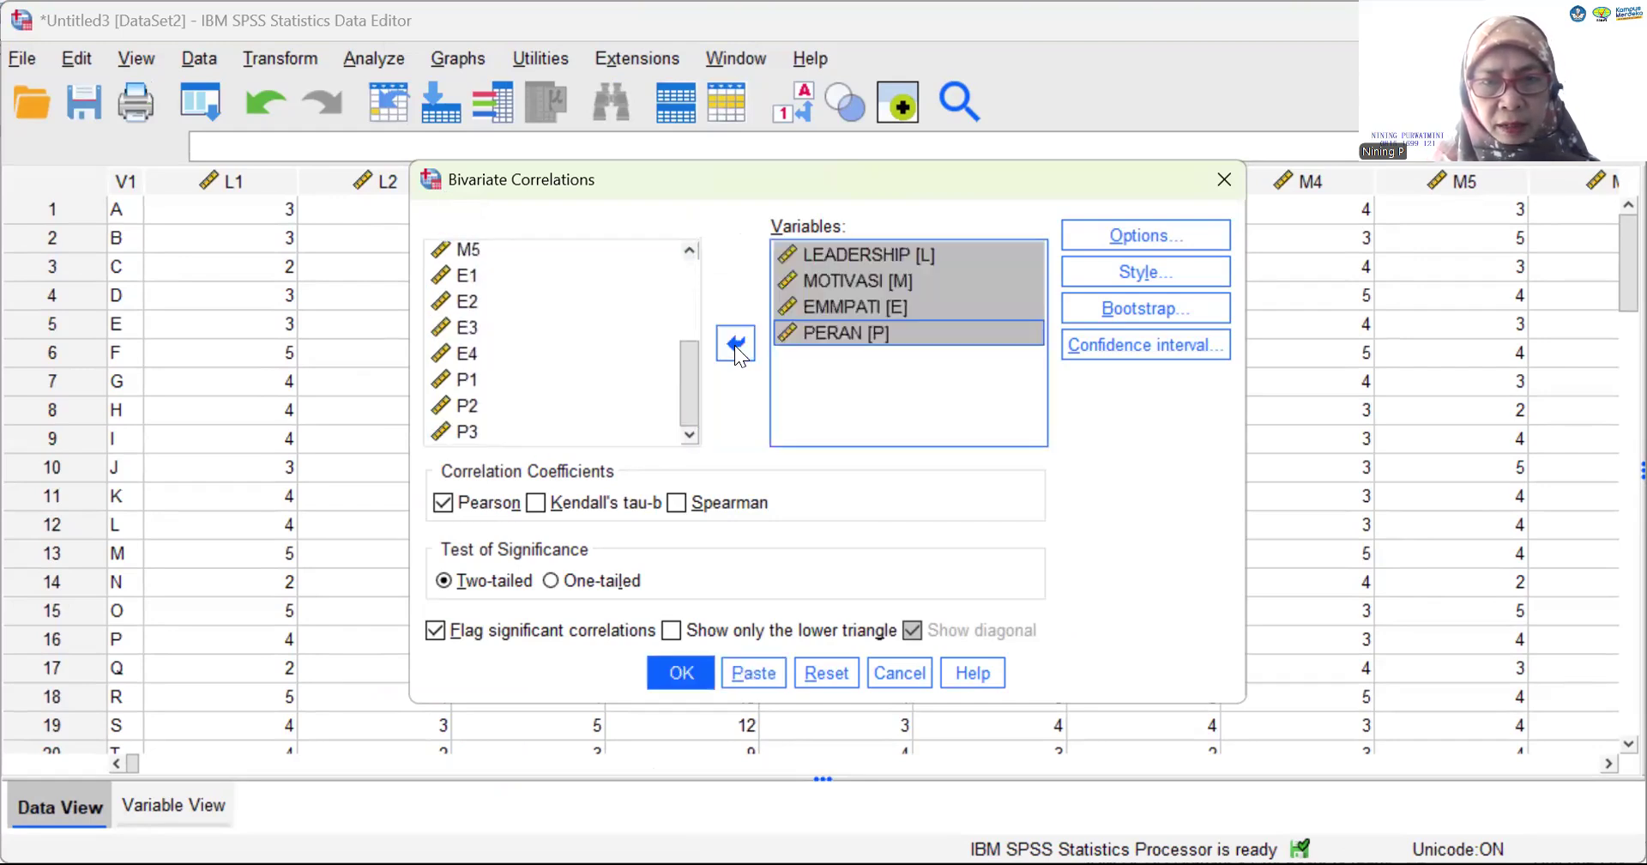
Choose Spearman as the only correlation coefficient, with Pearson and Kendall's tau-b switched off
click(933, 406)
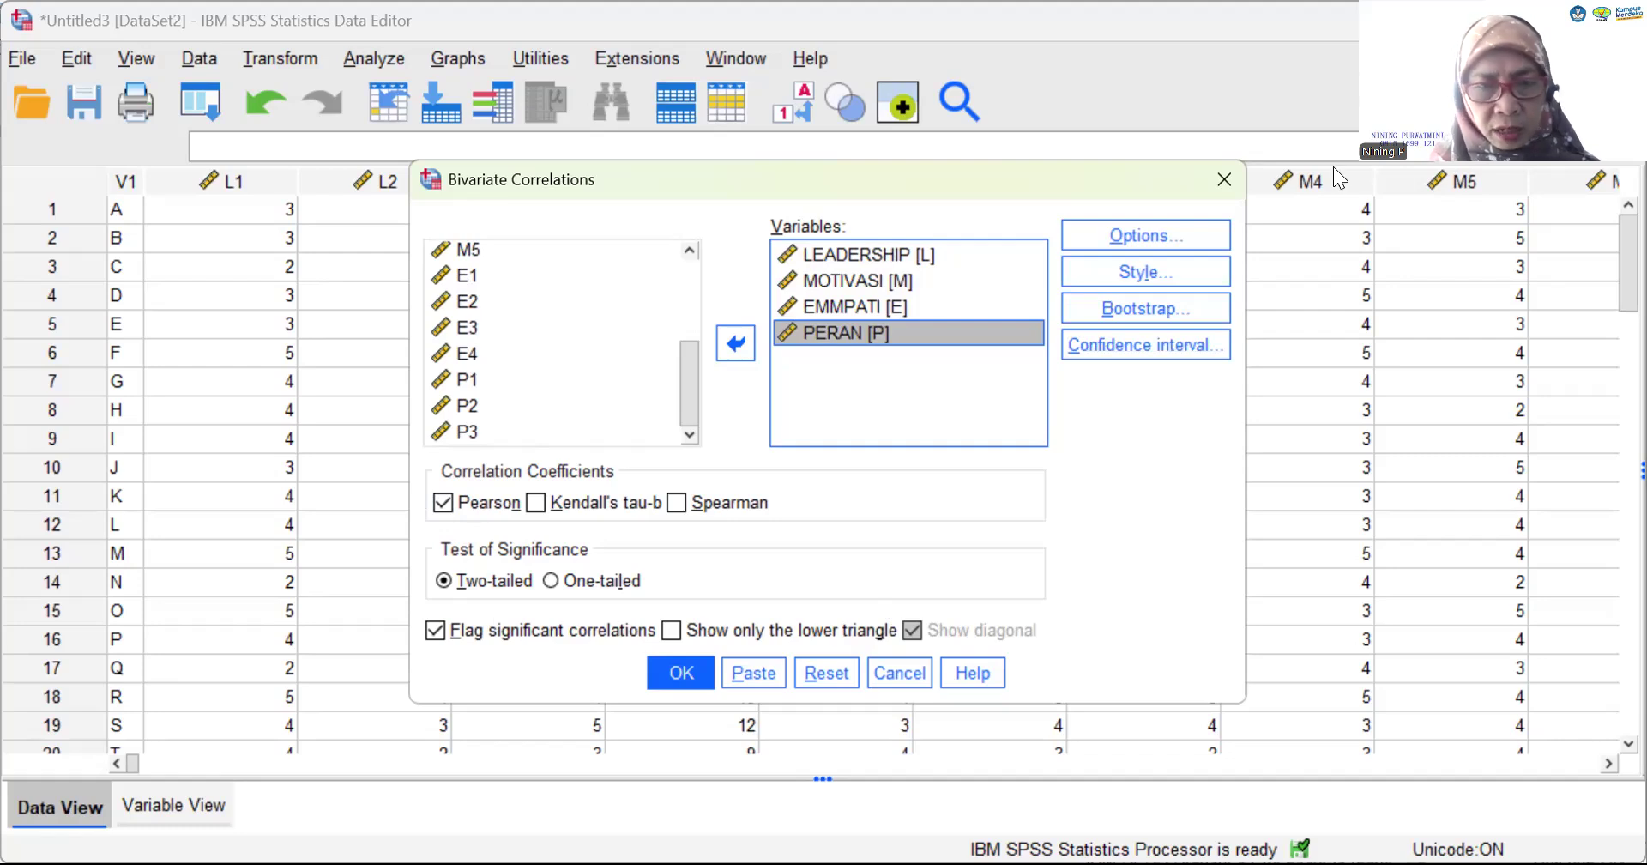
click(537, 507)
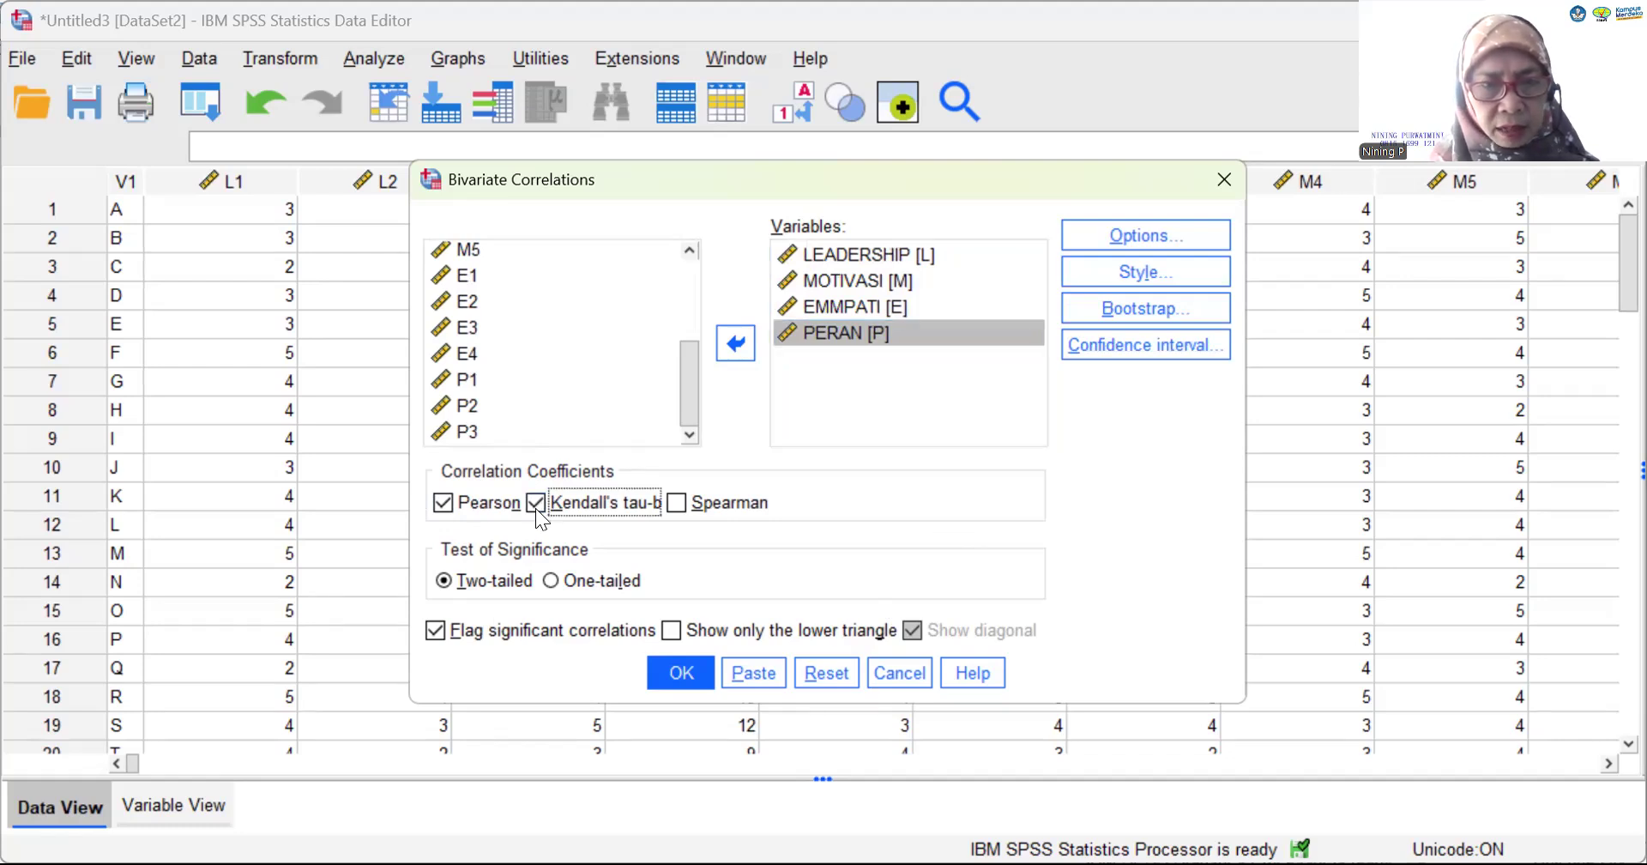
click(442, 502)
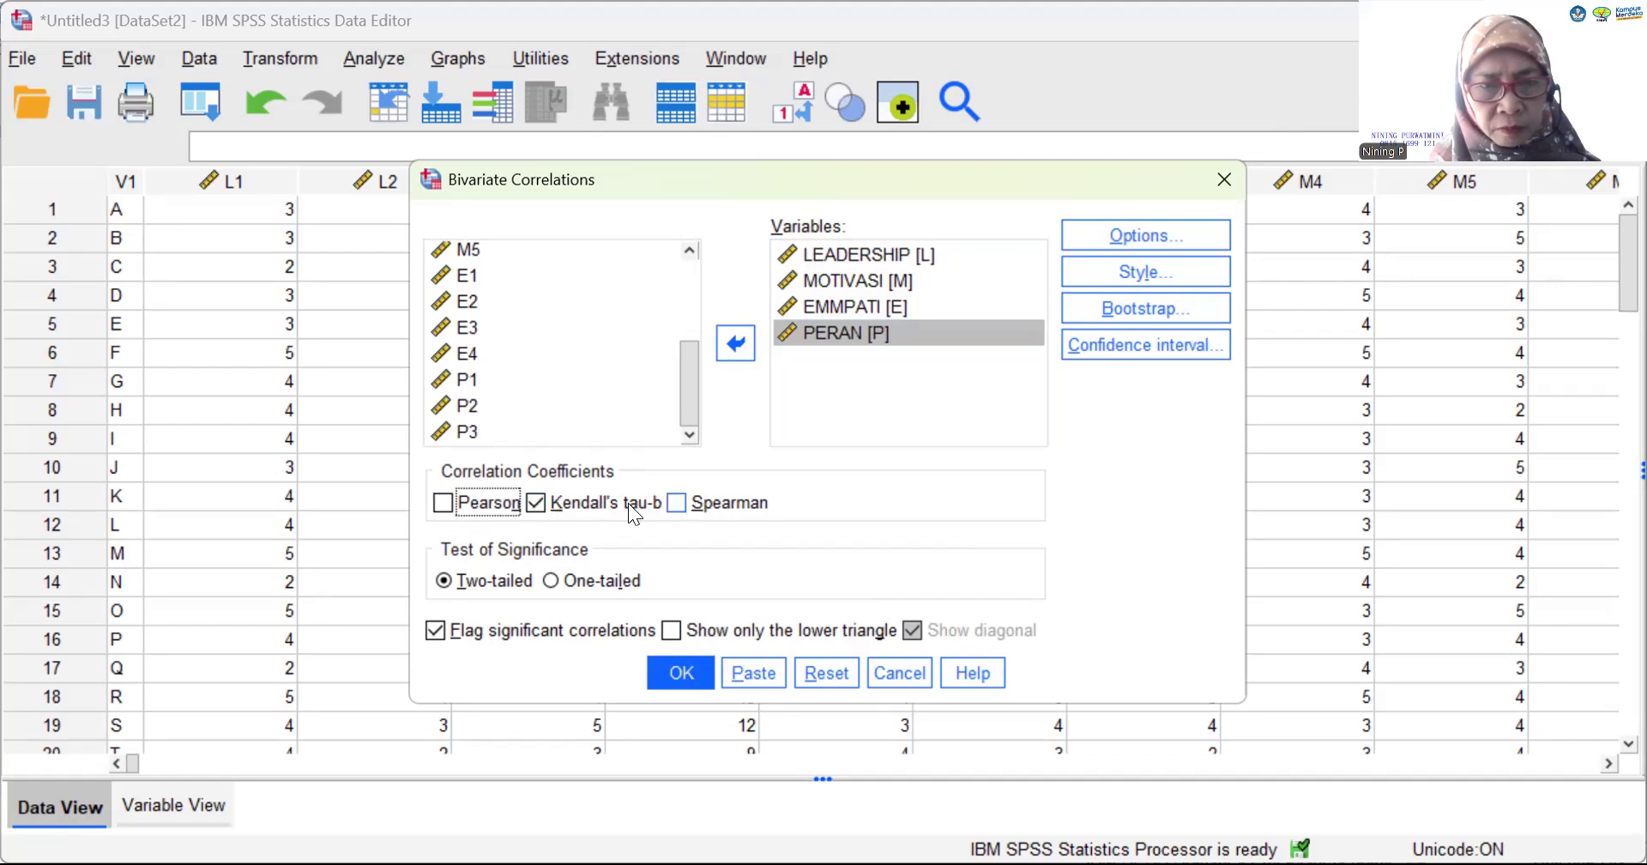
click(678, 501)
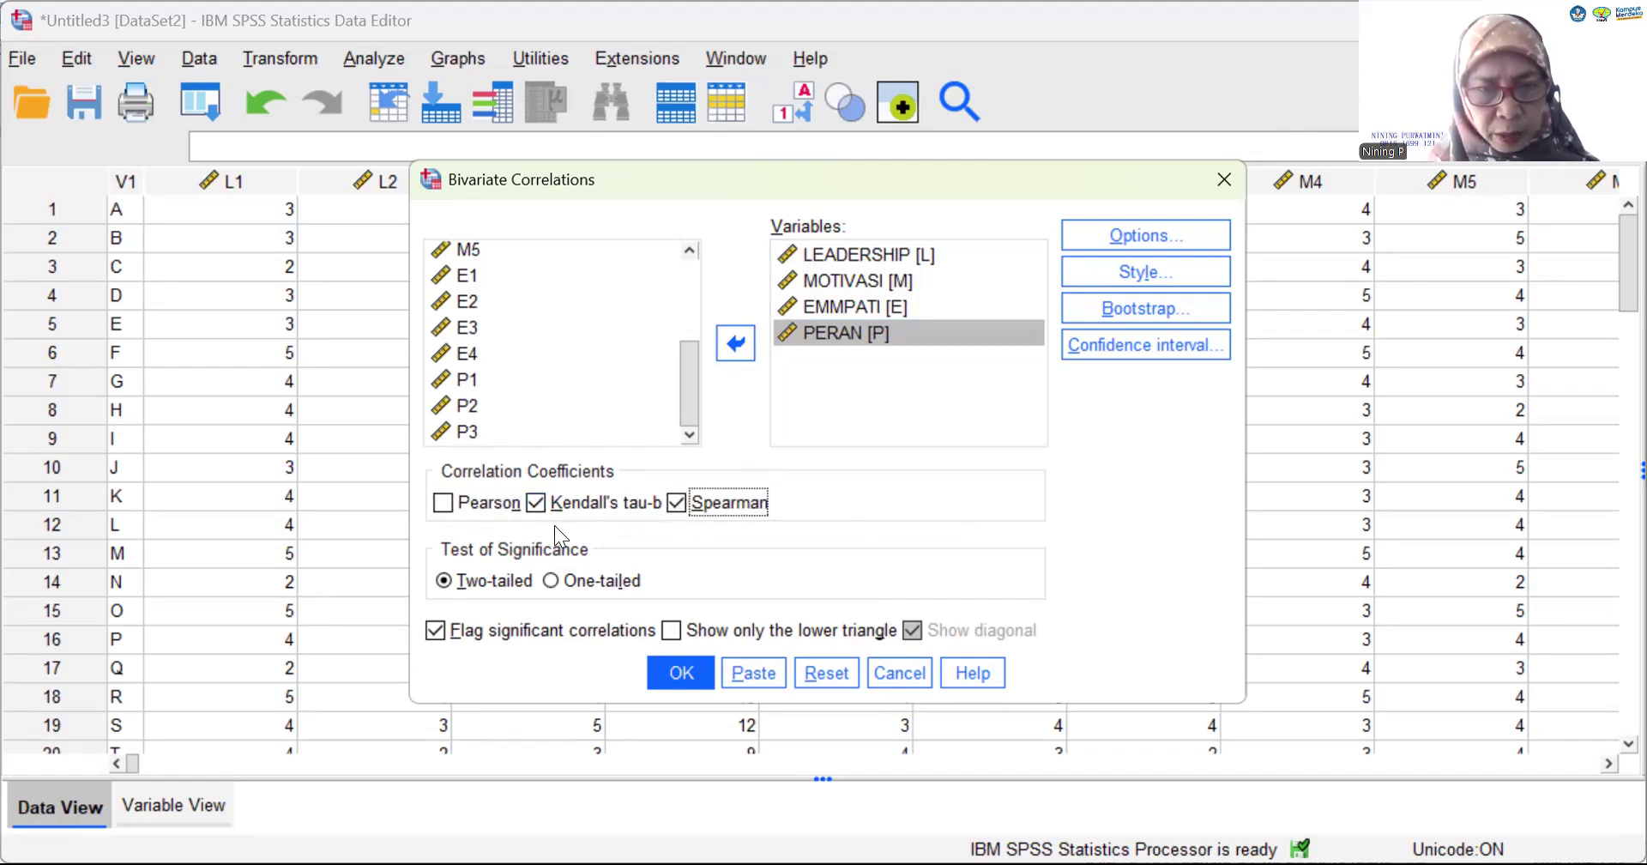
click(535, 504)
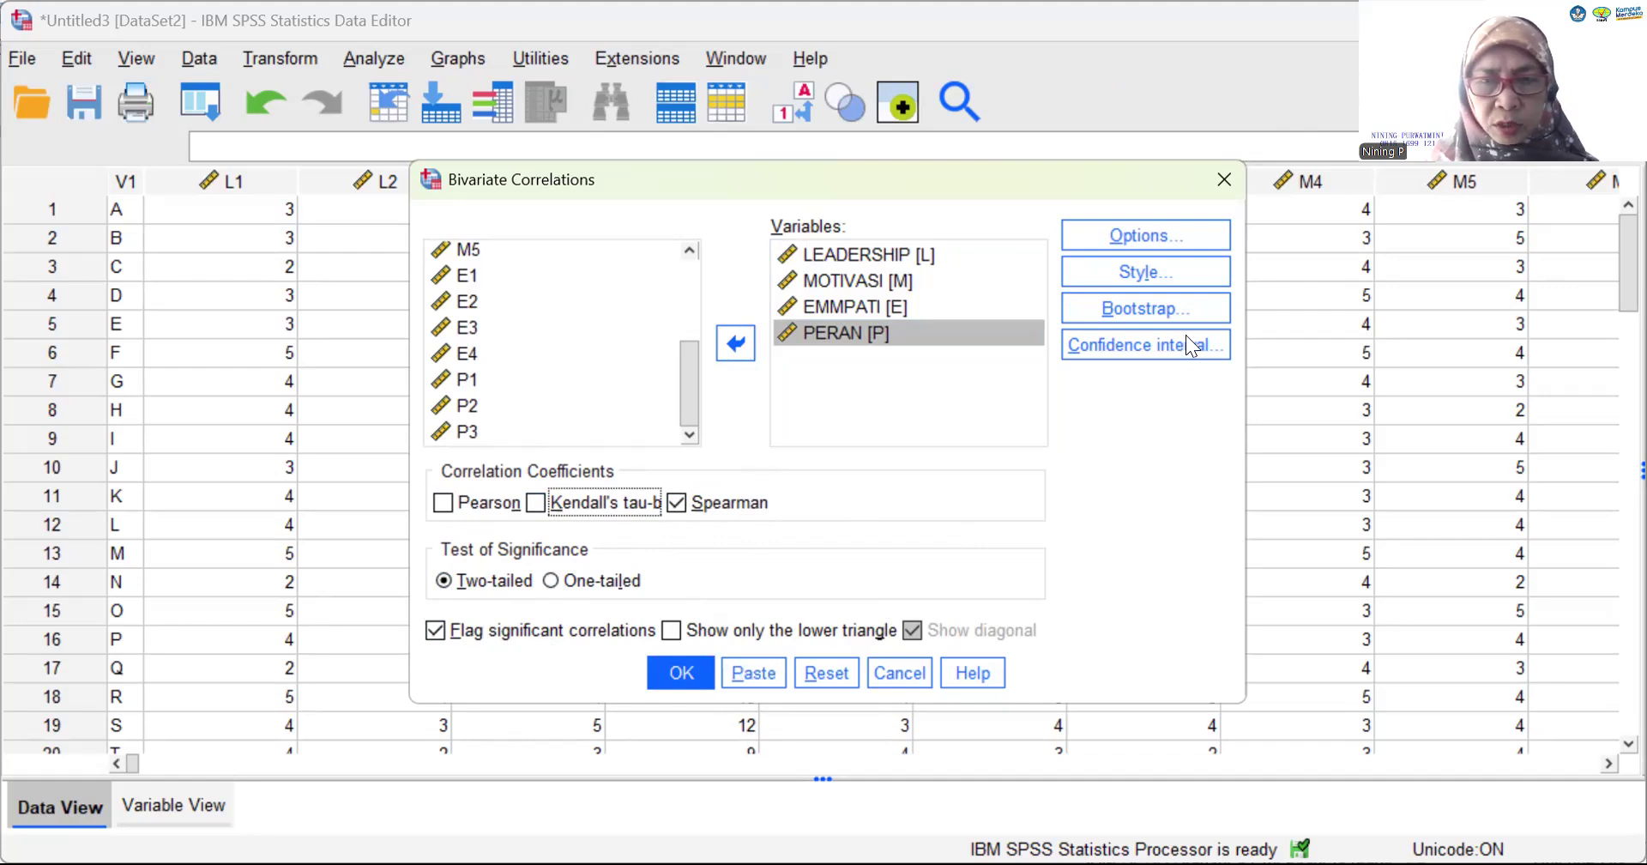
Accept the correlation options with cases excluded pairwise for missing values and run the bivariate correlation
click(1153, 228)
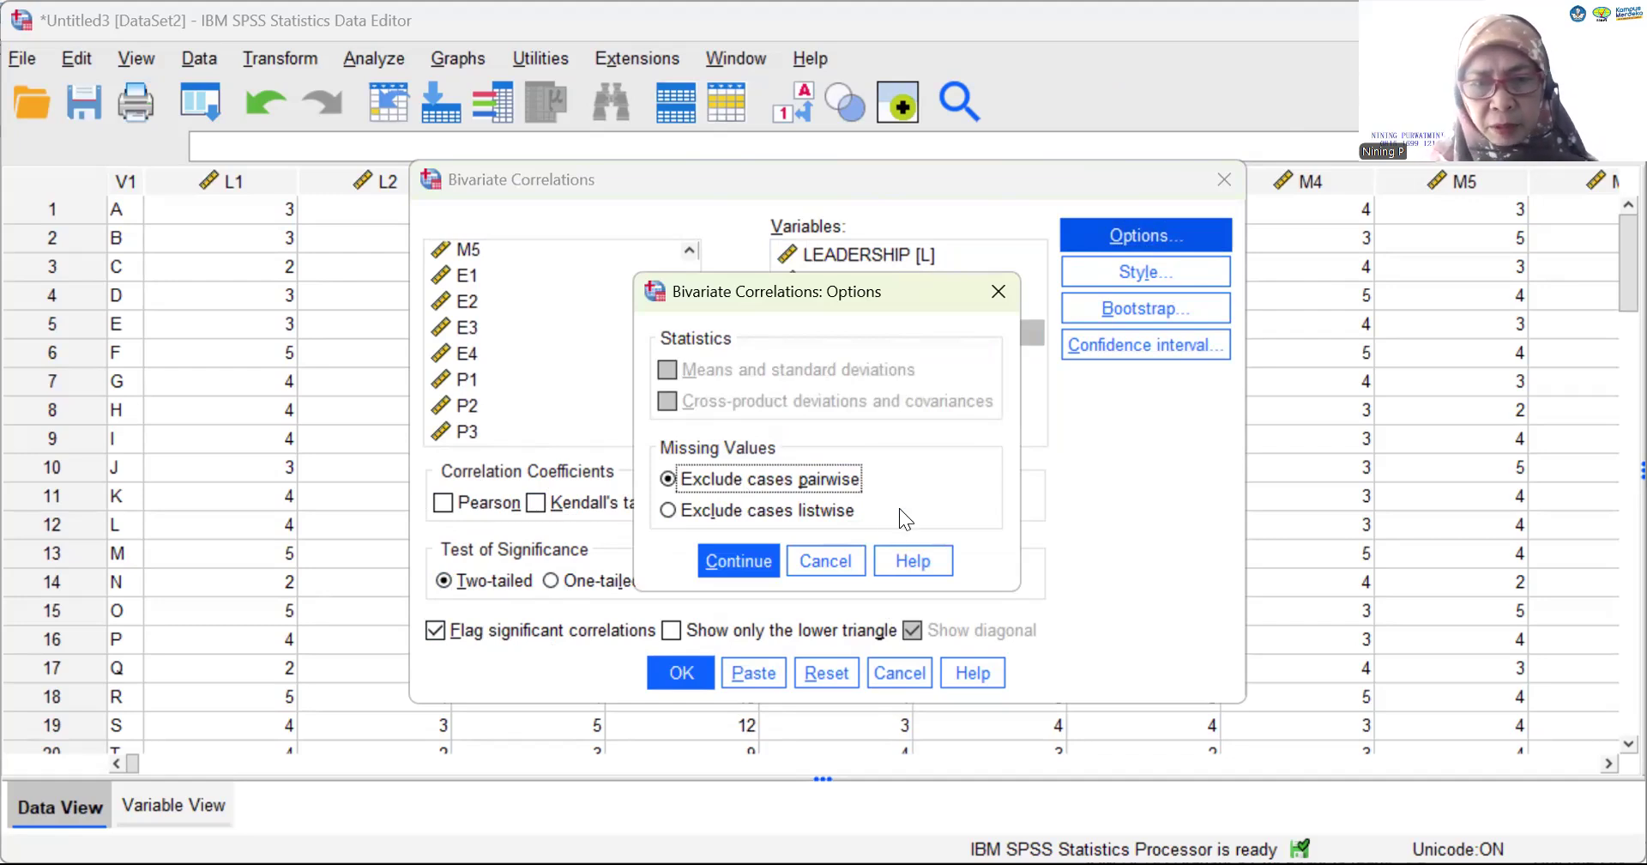
click(745, 559)
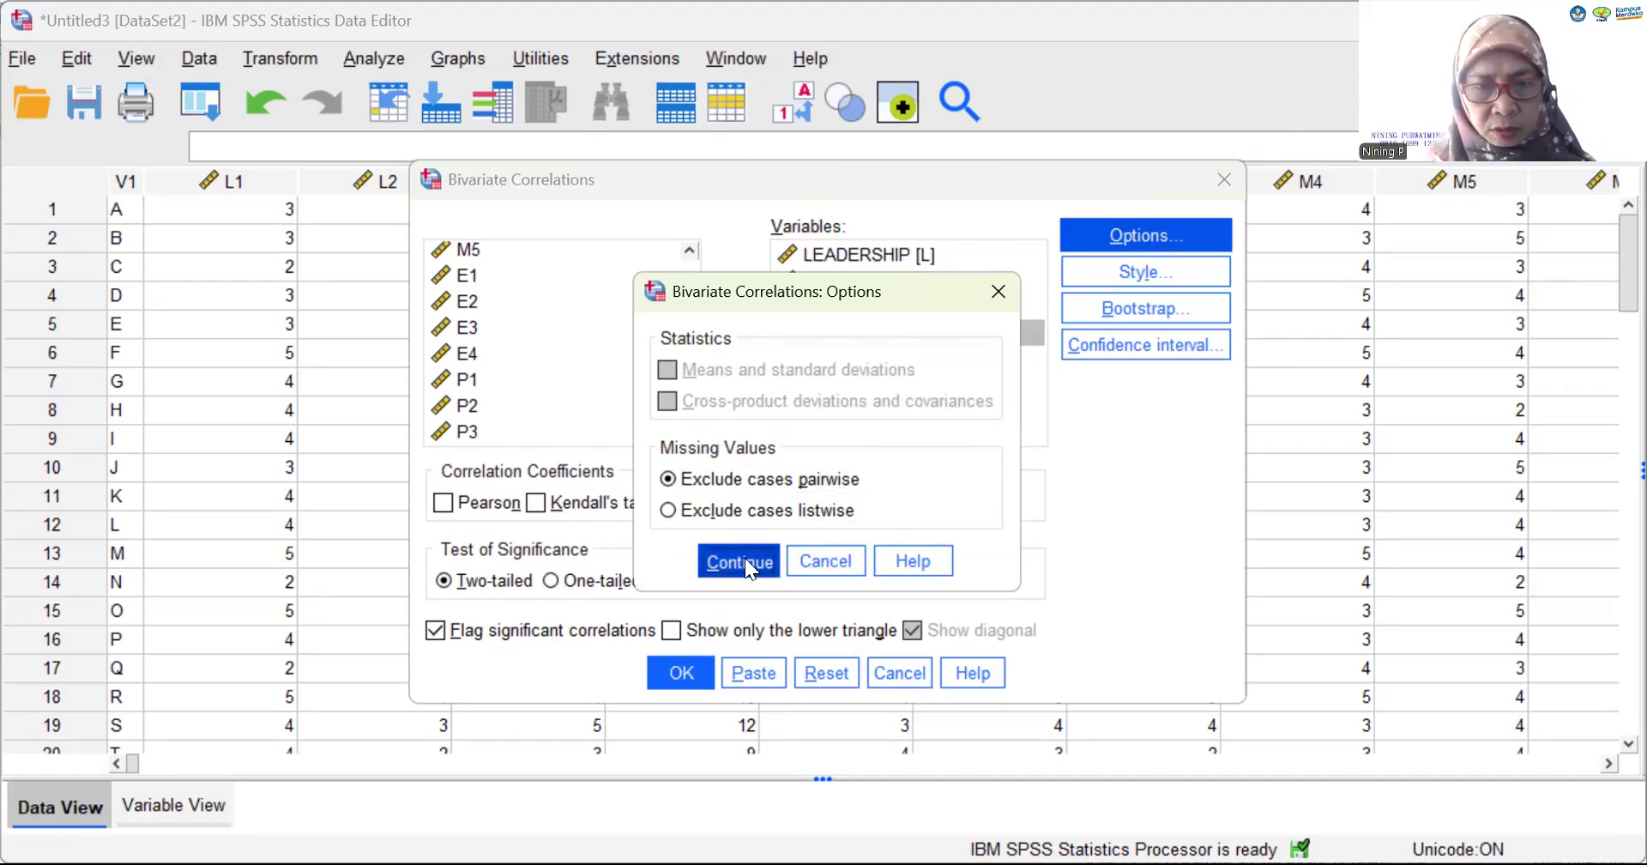
click(682, 673)
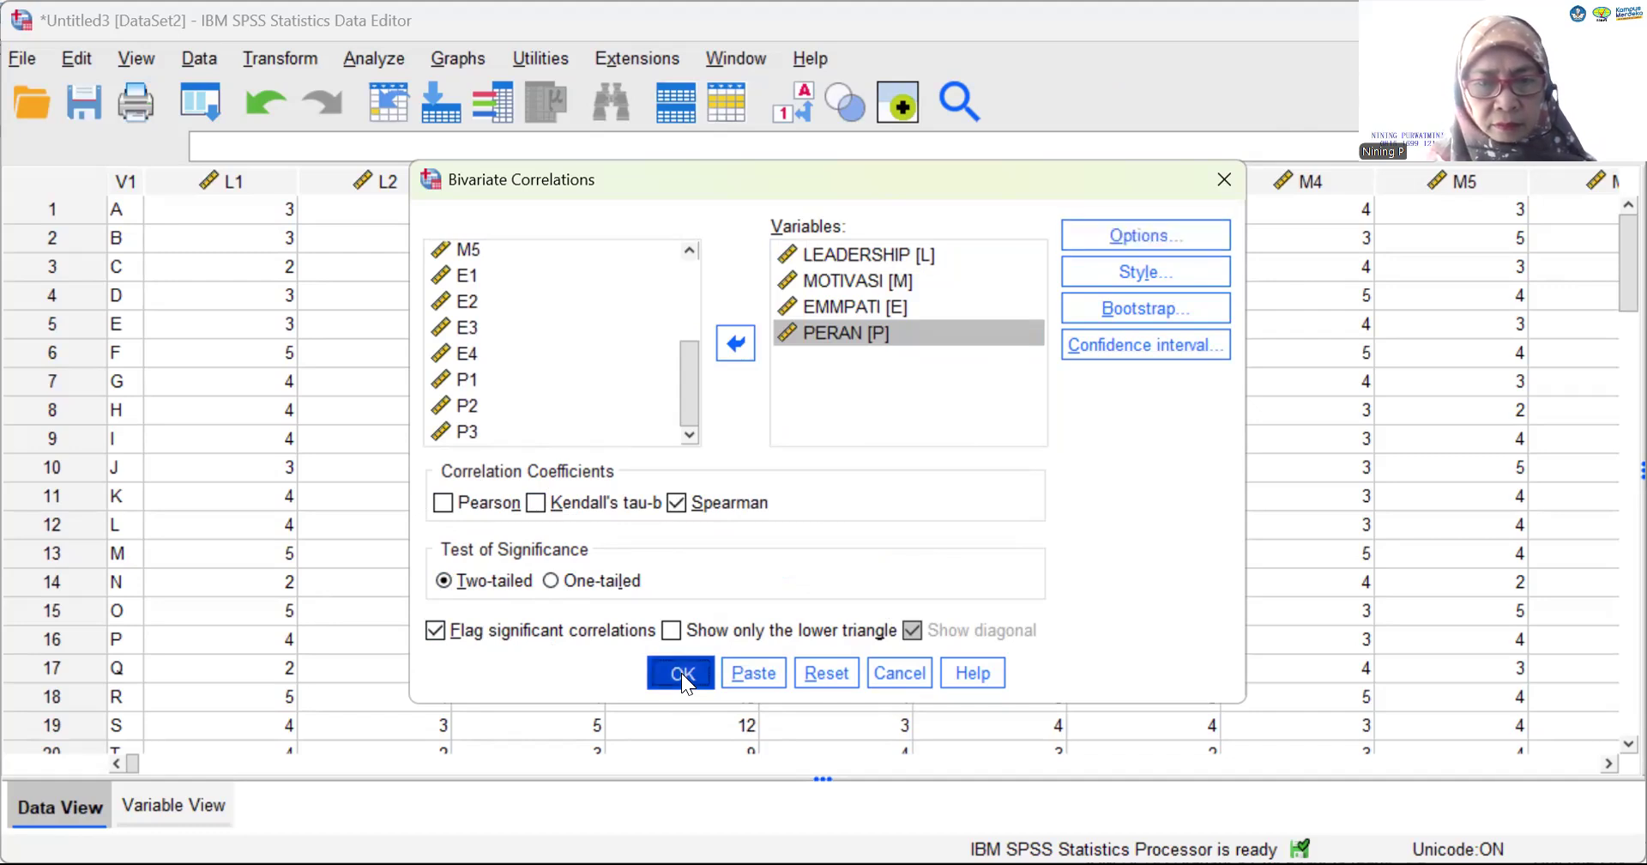